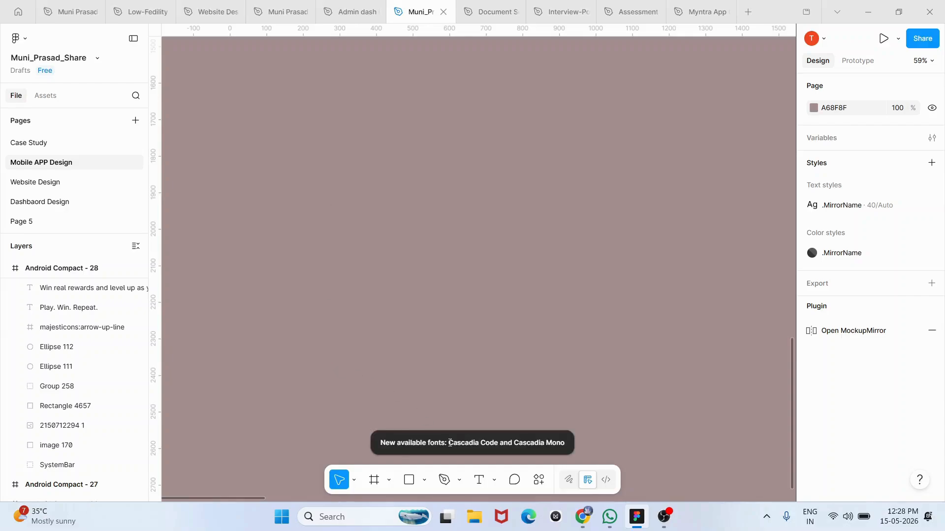
left_click(426, 480)
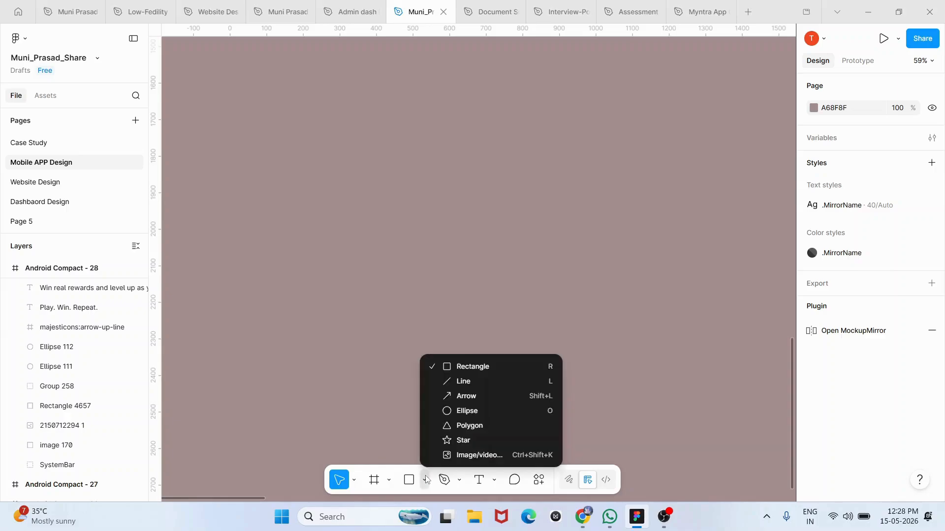
left_click(426, 480)
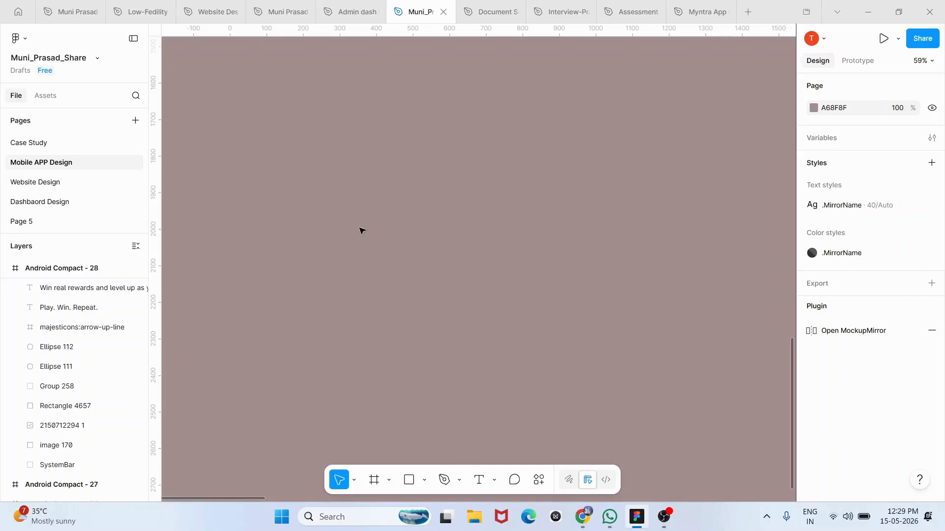
Create a new Android Compact frame of 412 × 917 on the empty canvas area
key("f")
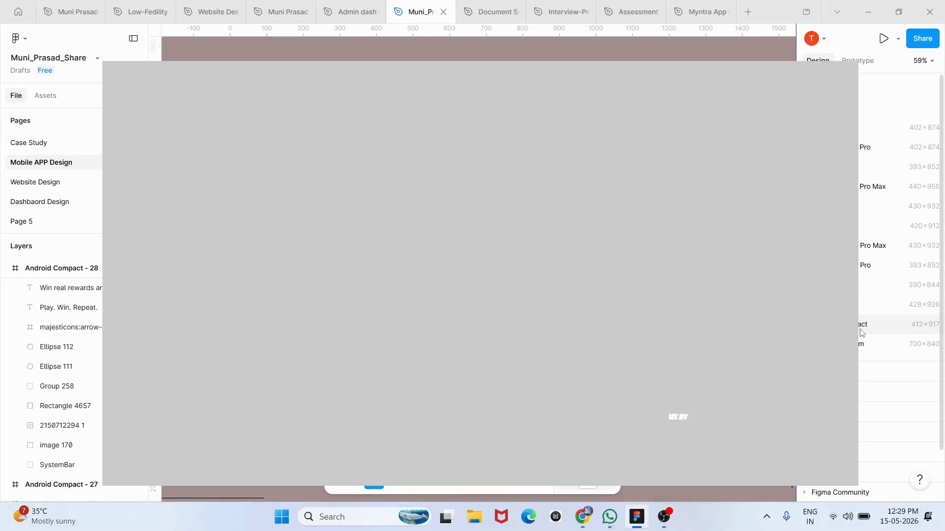
left_click(861, 333)
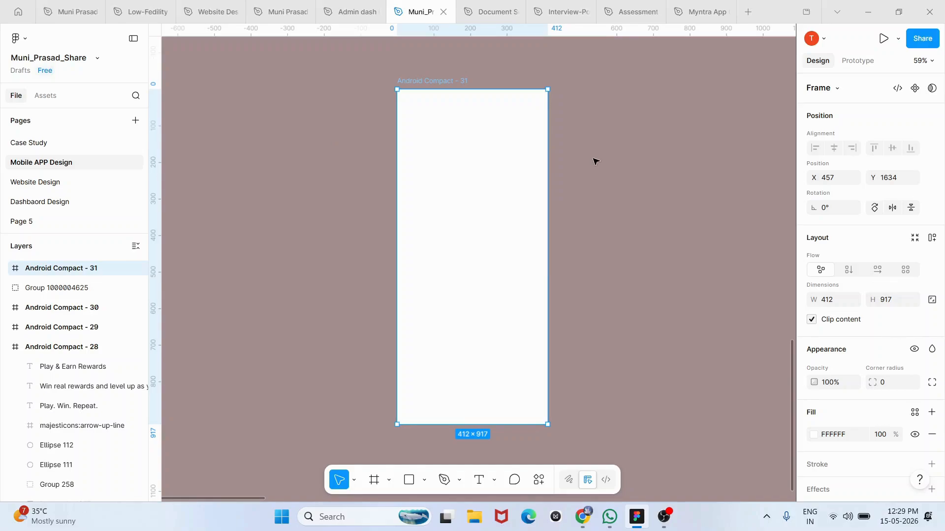
scroll(597, 161, "right", 3)
scroll(597, 161, "right", 3)
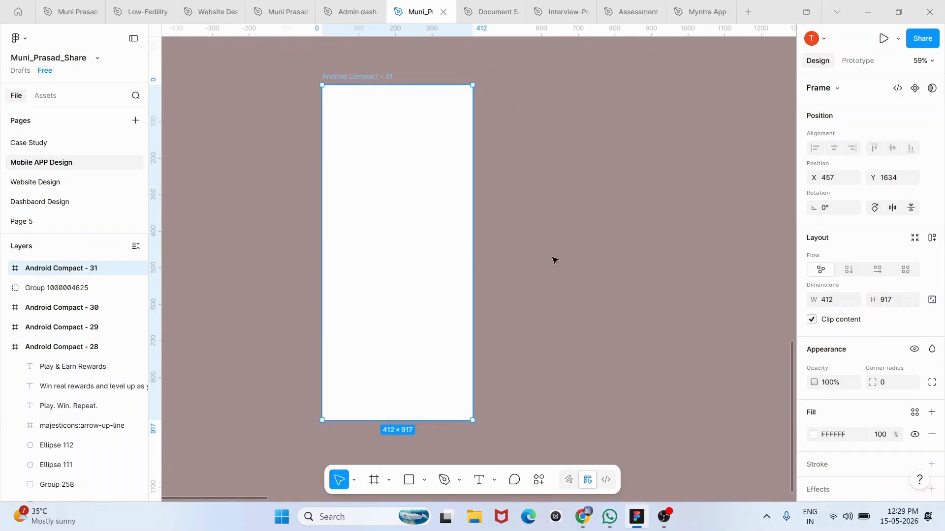
left_click(584, 147)
Draw a rectangle about 564 × 244 on the canvas to the right of the new Android Compact frame
scroll(610, 93, "right", 2)
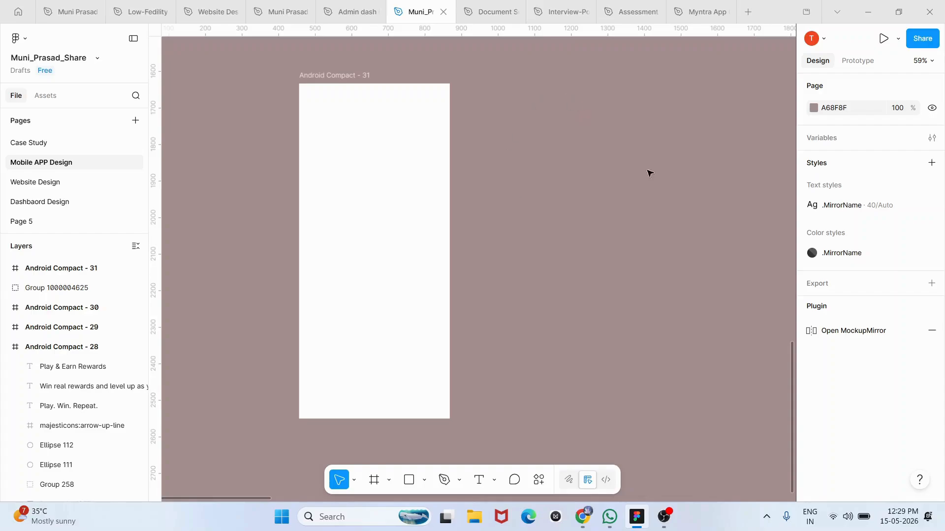
scroll(517, 157, "right", 1)
left_click(354, 105)
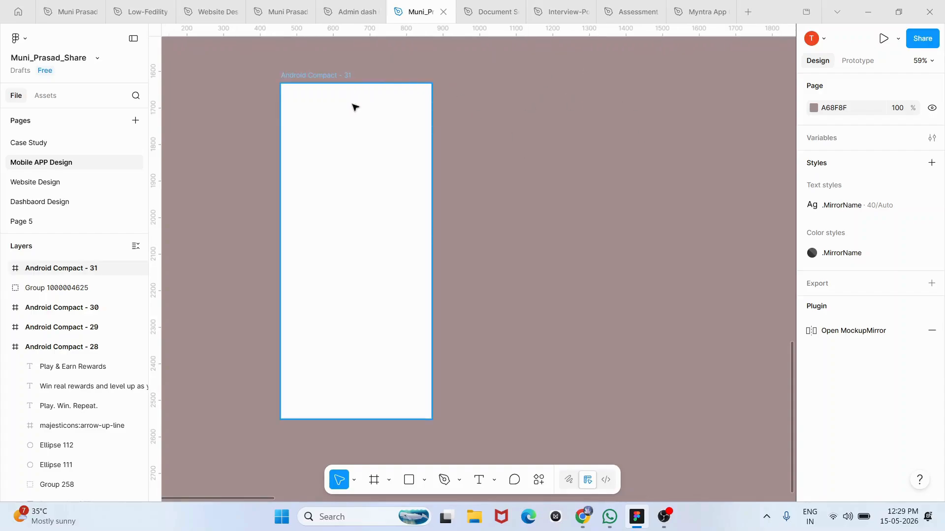
left_click(465, 157)
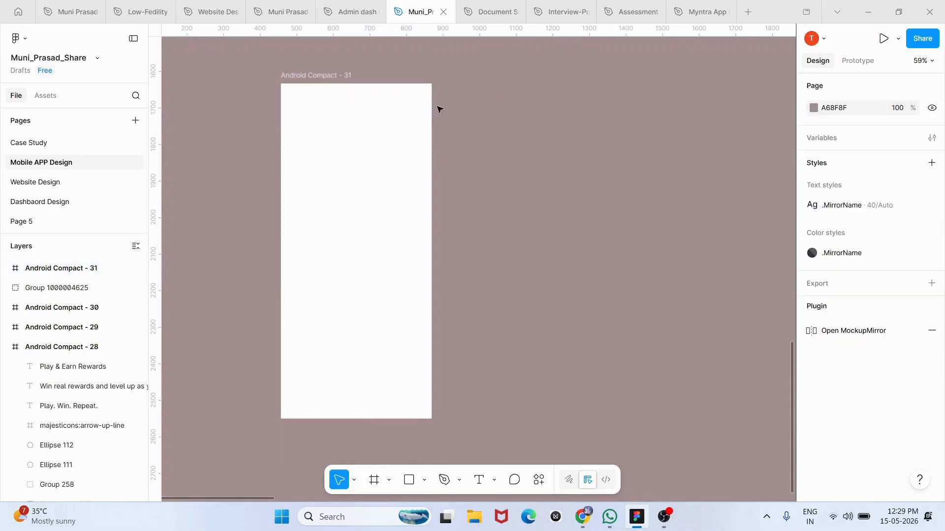
scroll(404, 164, "right", 1)
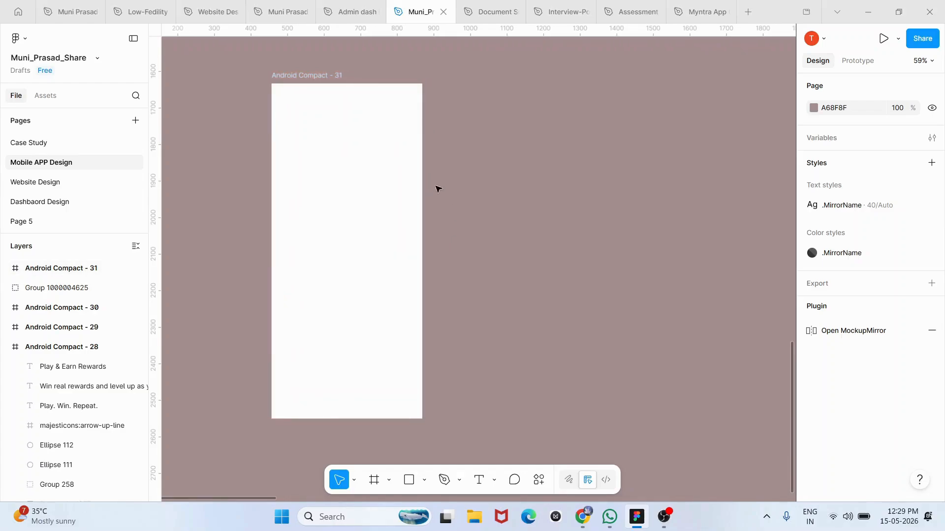
key("o")
key("r")
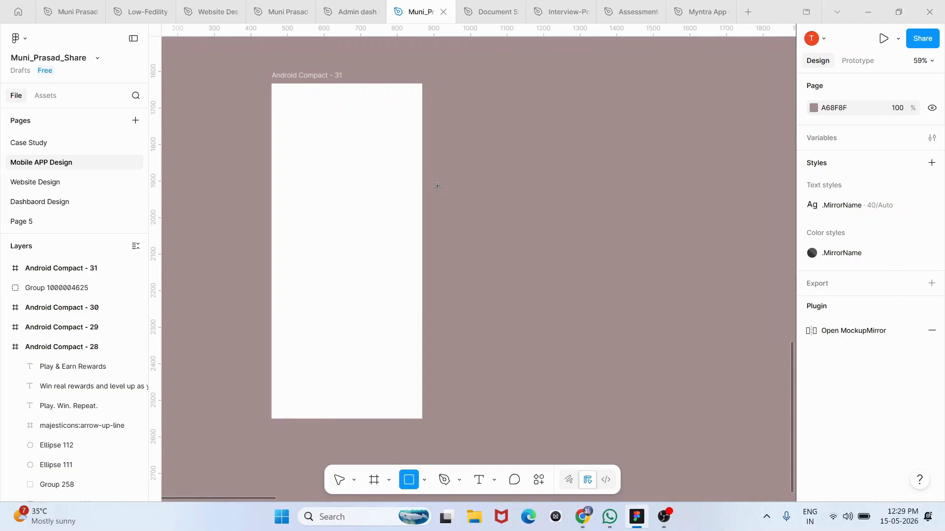
mouse_move(447, 154)
left_mouse_down()
mouse_move(709, 207)
mouse_move(646, 240)
mouse_move(654, 243)
left_mouse_up()
key("Escape")
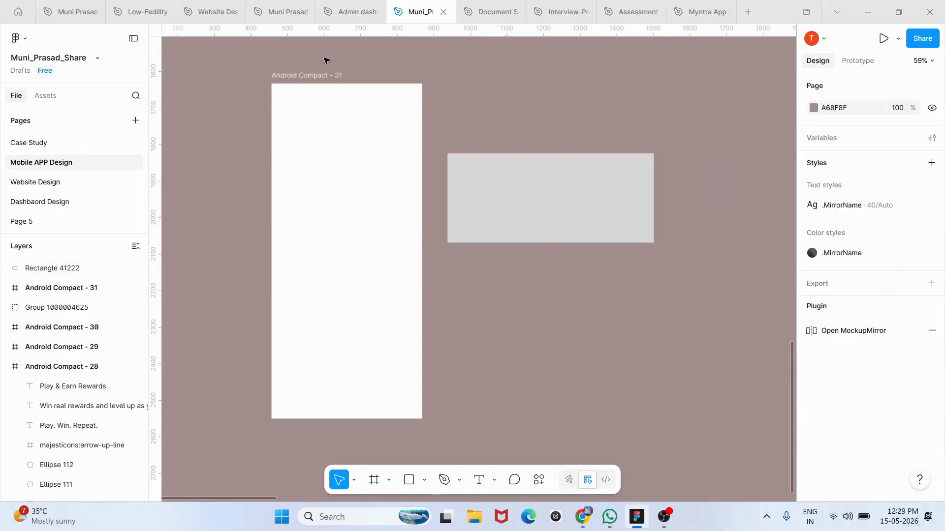
Compare the rectangle with the Android Compact frame and set the rectangle's width to 412
left_click(306, 76)
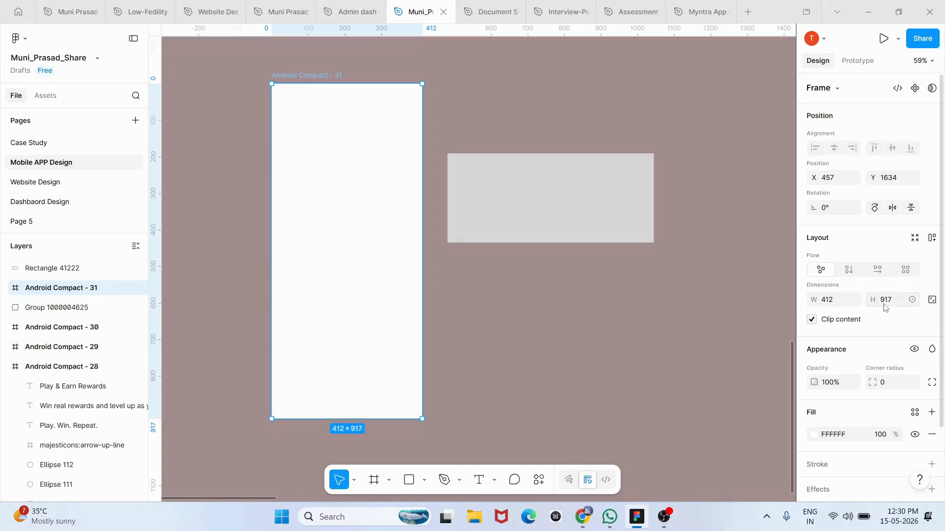
left_click(529, 195)
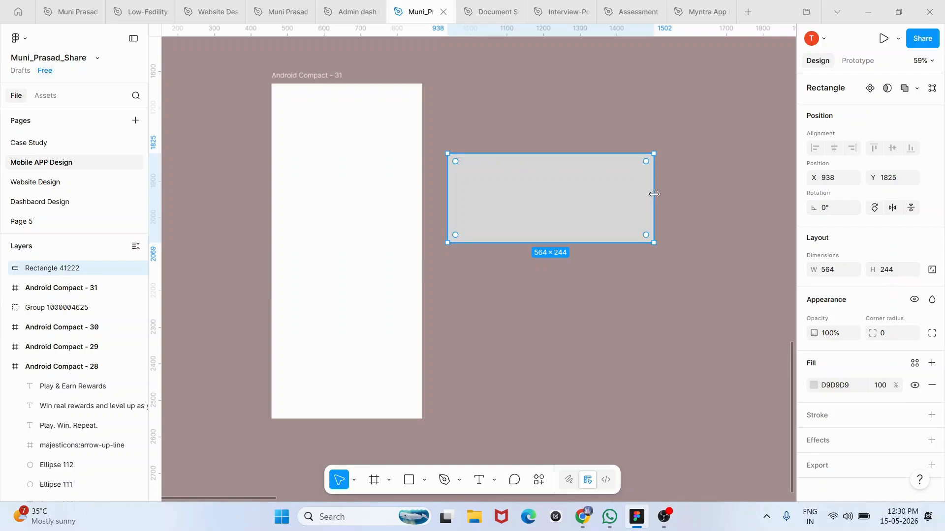
left_click(298, 81)
left_click(563, 135)
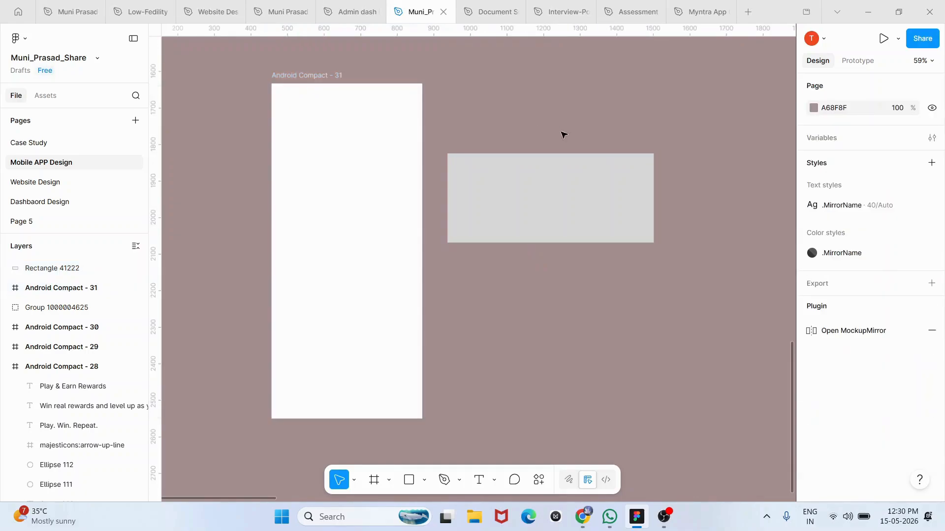
left_click(574, 197)
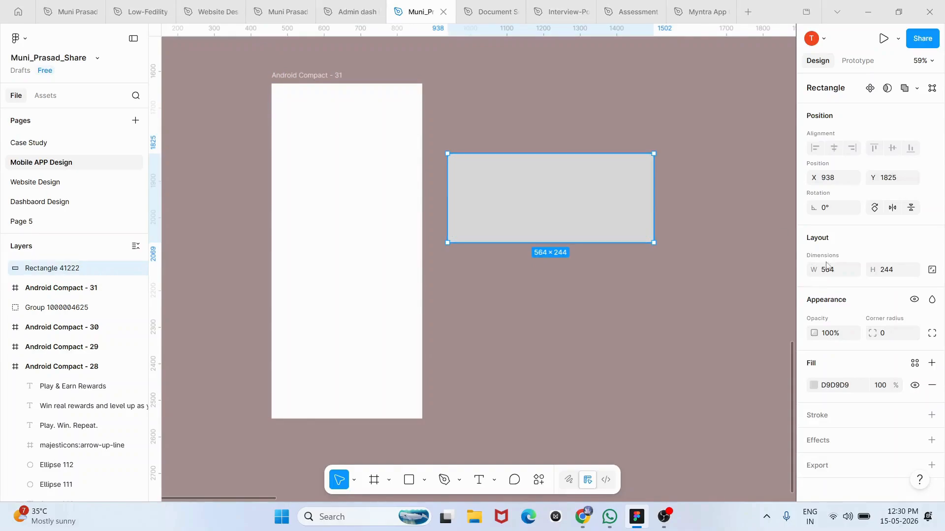
left_click(840, 270)
type("412")
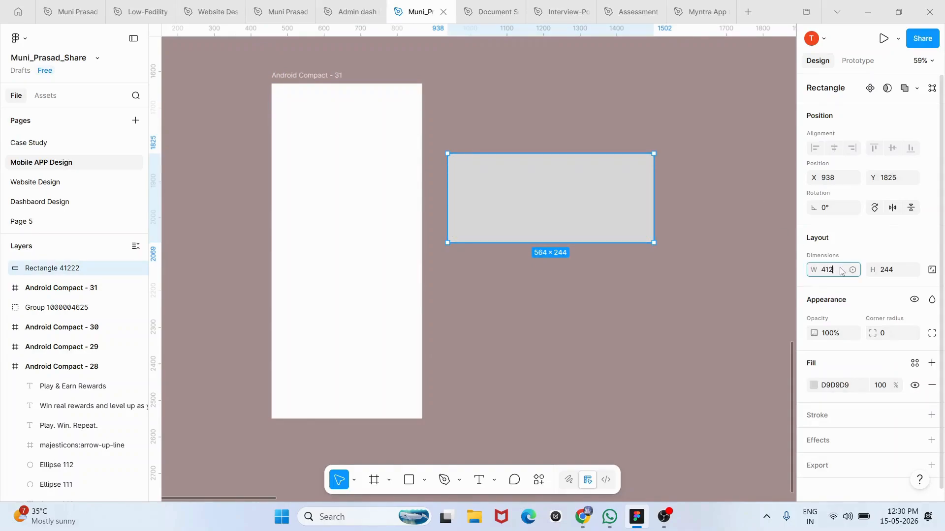
key("Return")
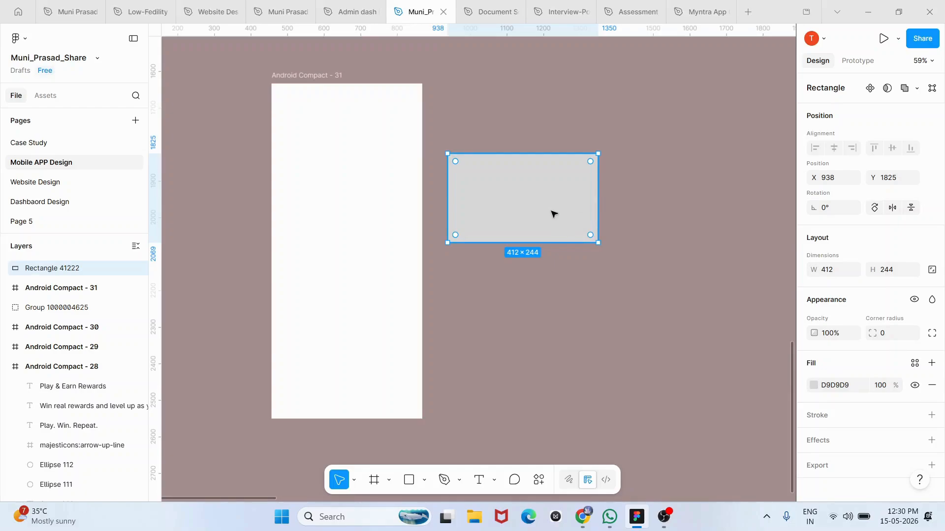
left_click(550, 122)
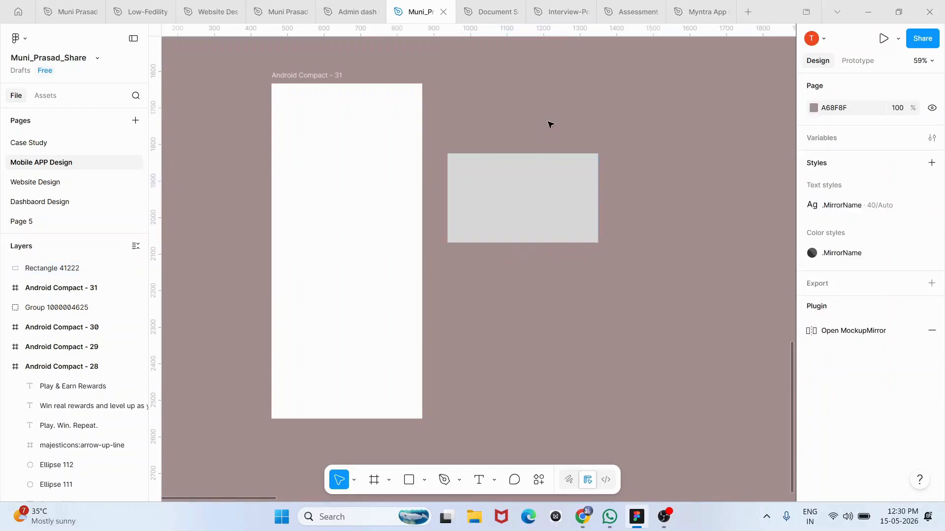
Move the rectangle into the Android Compact frame at about Y 267 and align its horizontal centre with the frame
left_click_drag(506, 218, 352, 234)
left_click(559, 153)
left_click(557, 256)
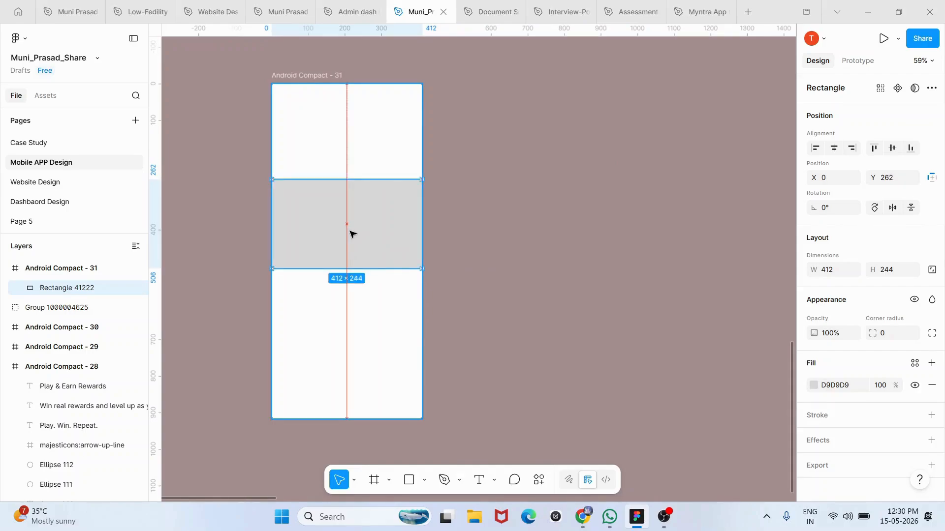
mouse_move(352, 235)
left_mouse_down()
mouse_move(355, 253)
mouse_move(358, 237)
left_mouse_up()
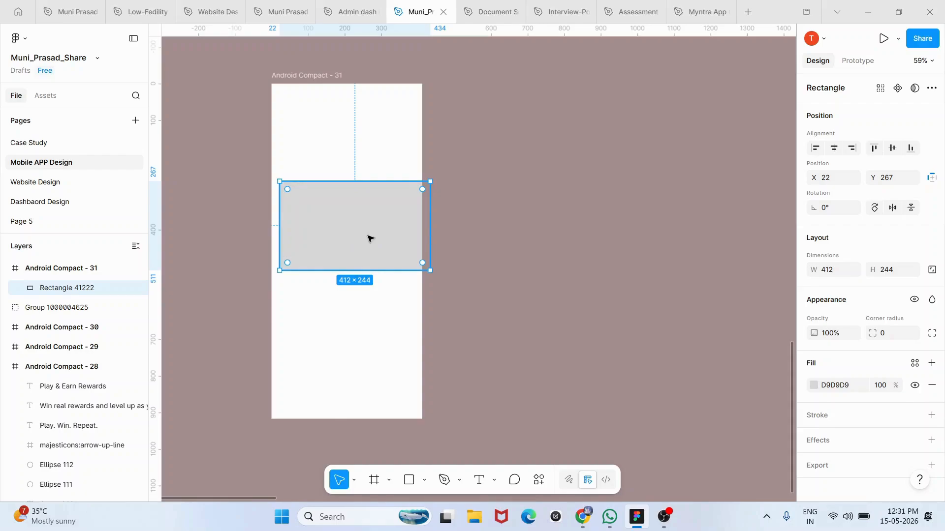
left_click(832, 155)
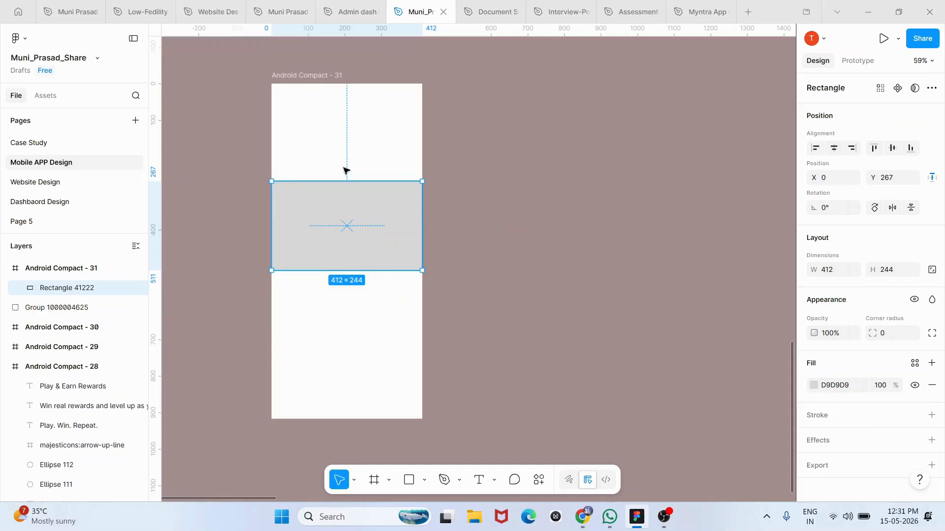
Move the rectangle down the frame in stages to about Y 459, aligning it to the frame's left edge after each move
left_click_drag(343, 240, 352, 264)
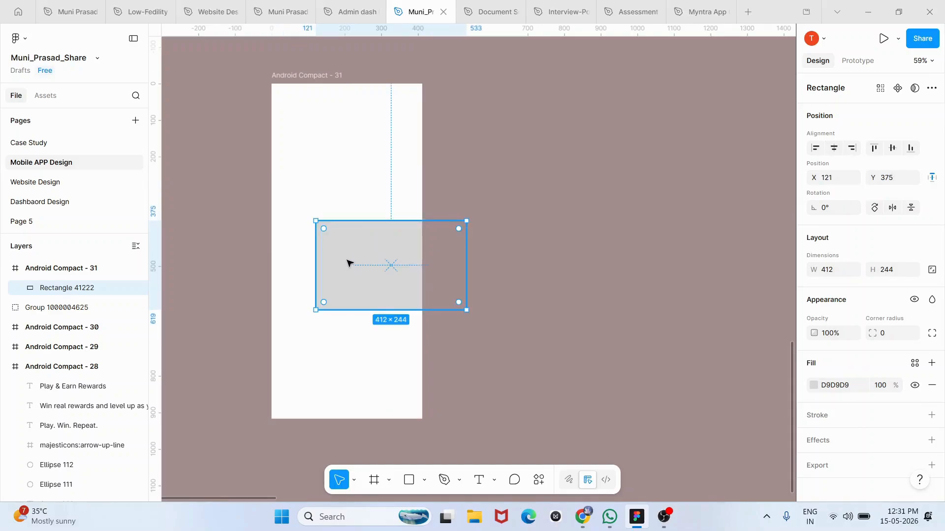
key("alt+a")
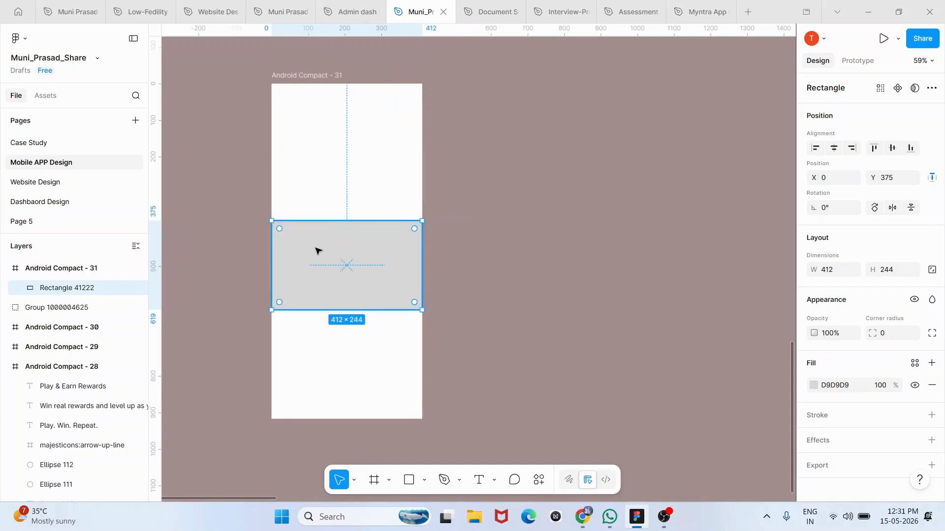
left_click_drag(306, 253, 347, 267)
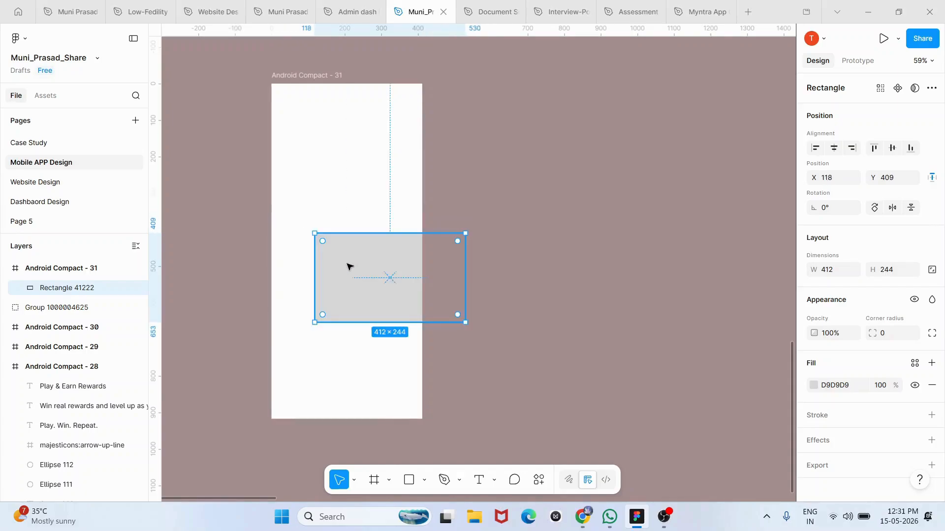
key("alt+a")
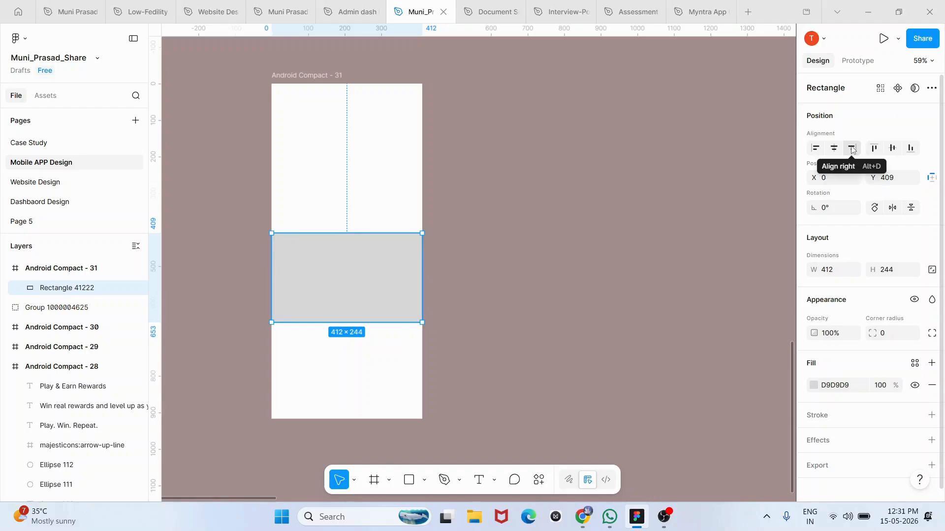
left_click_drag(350, 274, 323, 290)
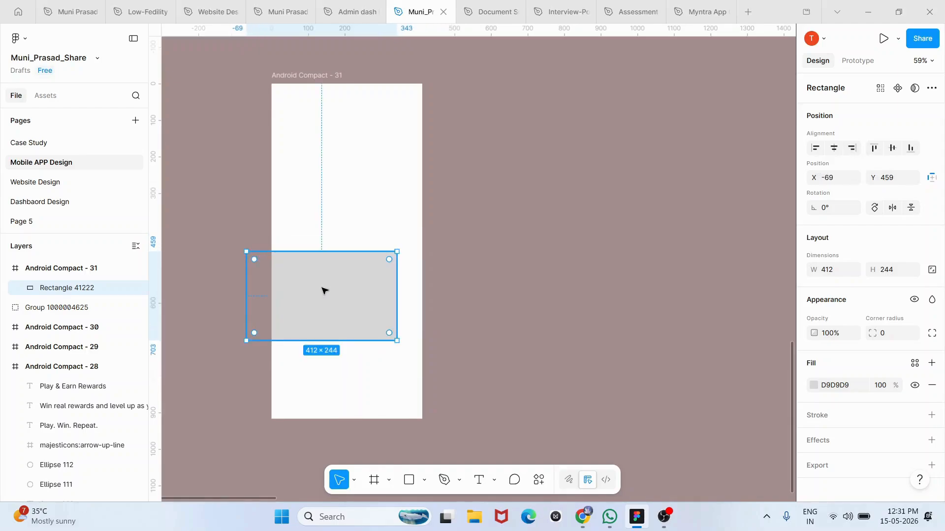
key("alt+a")
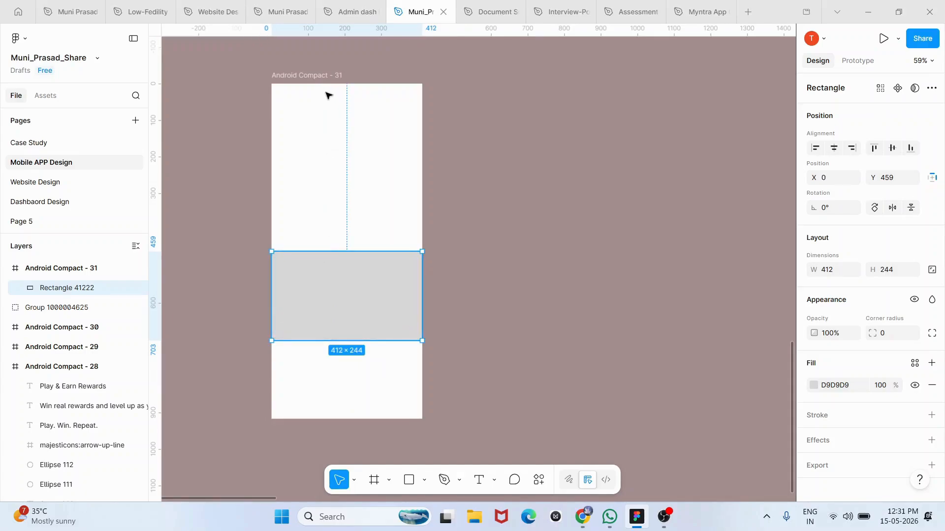
left_click(325, 52)
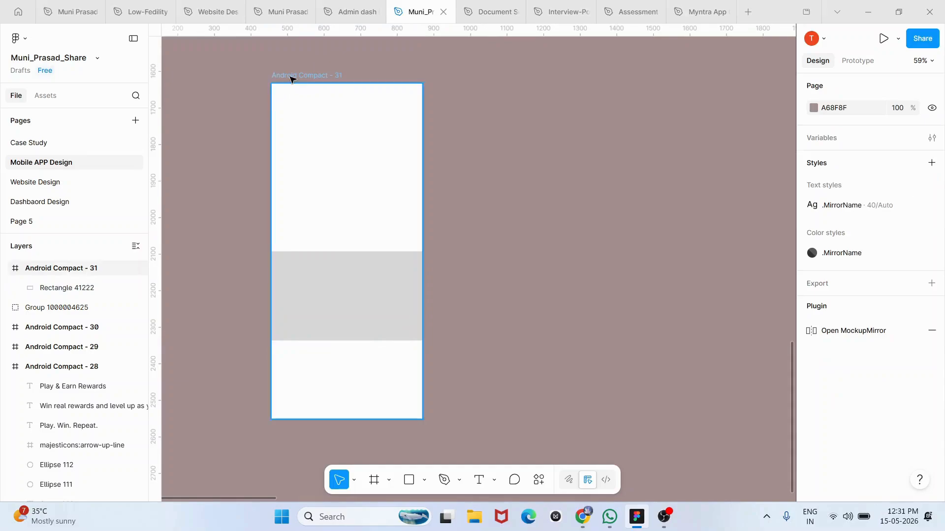
Duplicate the frame with its rectangle twice to the right, making a row of three frames
left_click_drag(292, 79, 596, 59)
left_click(461, 67)
scroll(461, 67, "right", 2)
left_click(597, 59)
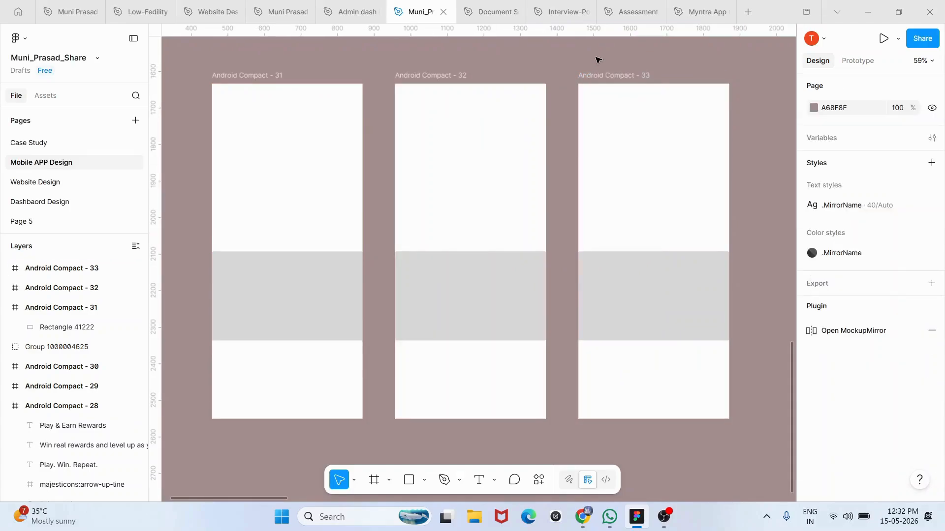
Narrow the three frames' rectangles to about 327, 307 and 349 wide, the first from its right edge and the others from their left edges
left_click(358, 294)
left_click_drag(358, 294, 331, 294)
left_click(405, 291)
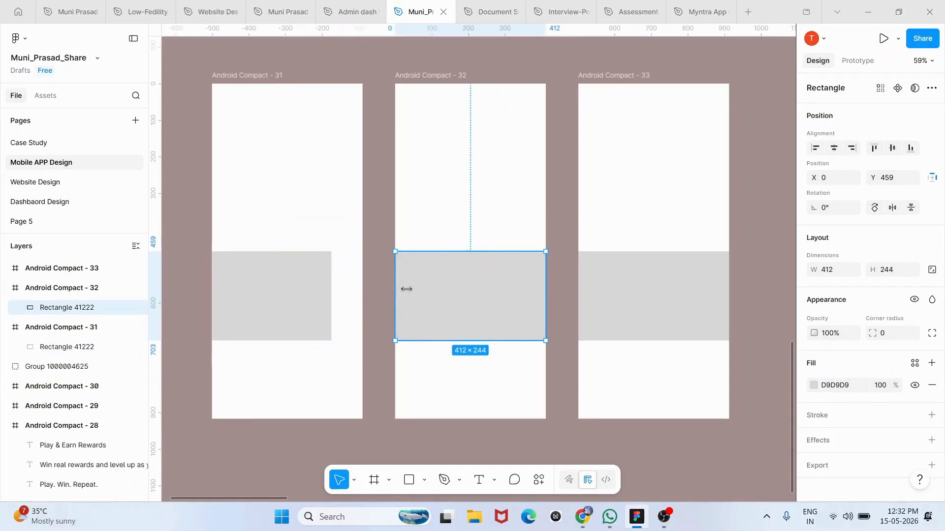
left_click_drag(396, 288, 433, 287)
left_click(687, 284)
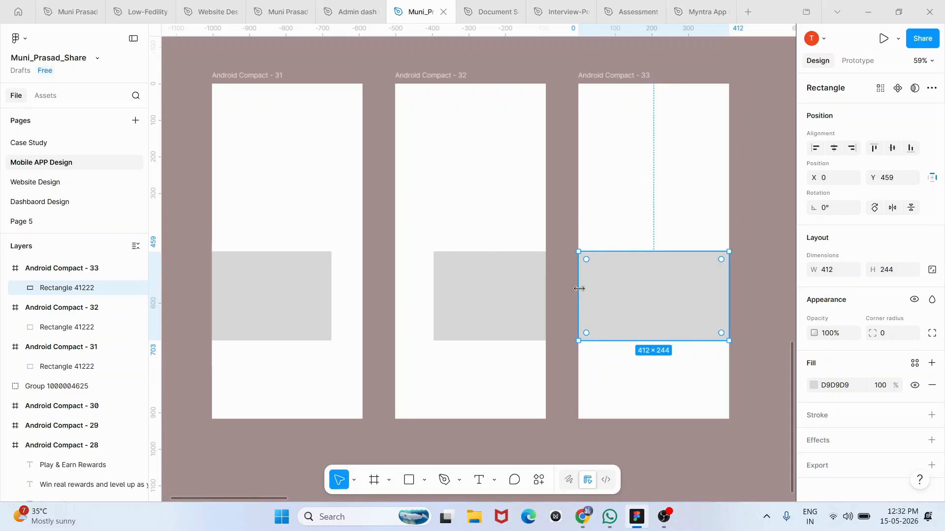
left_click_drag(580, 289, 602, 289)
Select all three grey rectangles and move them together out of the frames to about Y 2614, below the row
left_click(304, 288)
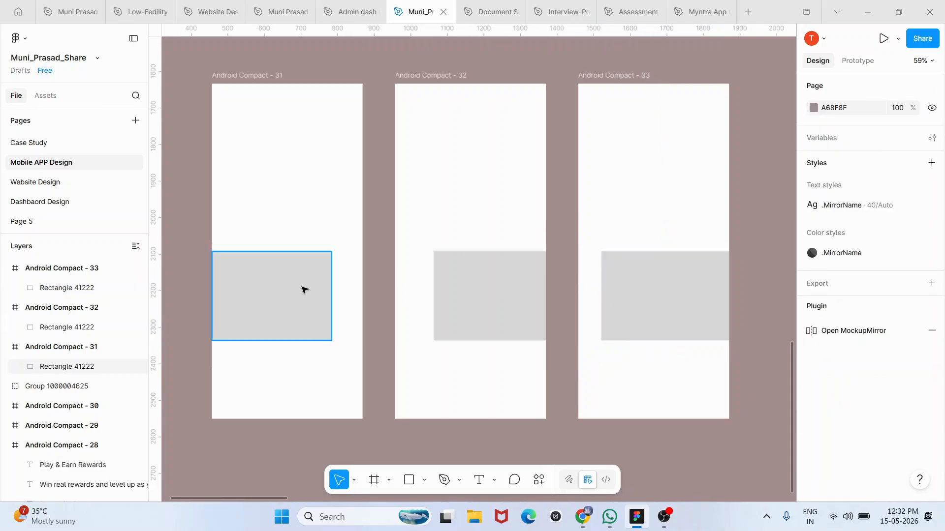
left_click(497, 283, "shift")
left_click(666, 264, "shift")
scroll(445, 241, "down", 2)
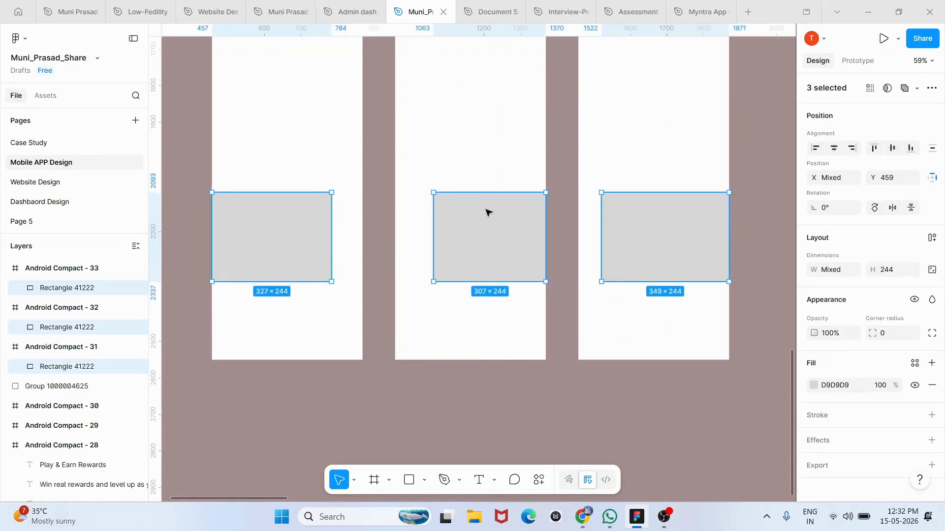
left_click_drag(487, 211, 483, 398)
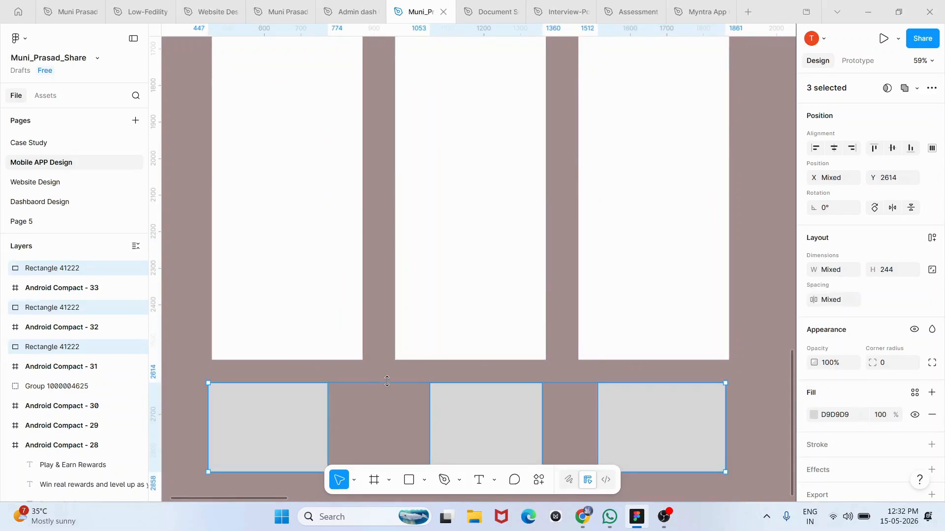
scroll(403, 384, "down", 2)
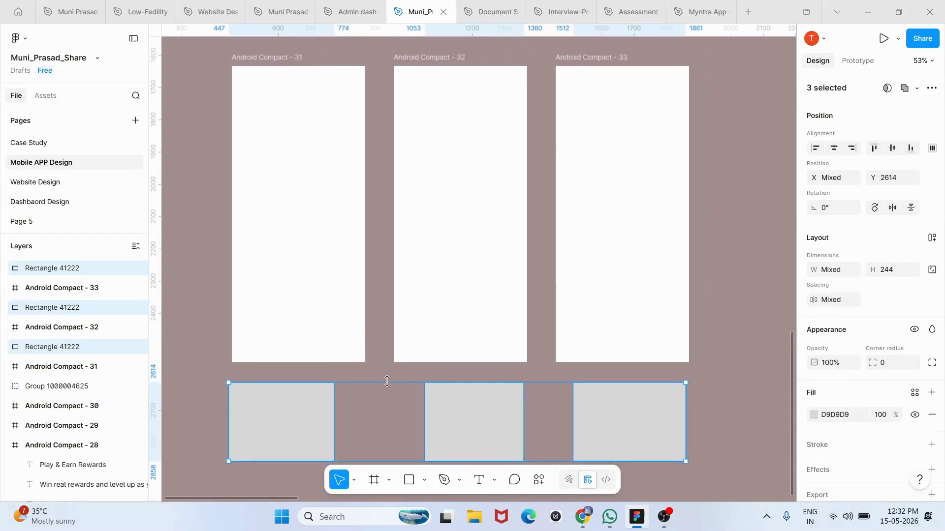
Move the 327-wide grey rectangle into Android Compact - 31 and centre it horizontally and vertically in the frame
left_click(382, 354)
left_click(295, 426)
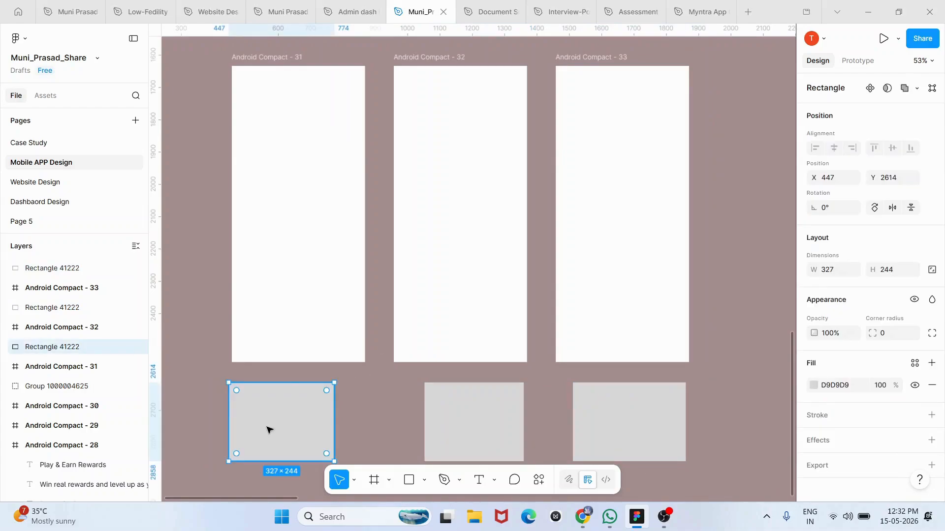
left_click_drag(270, 430, 290, 321)
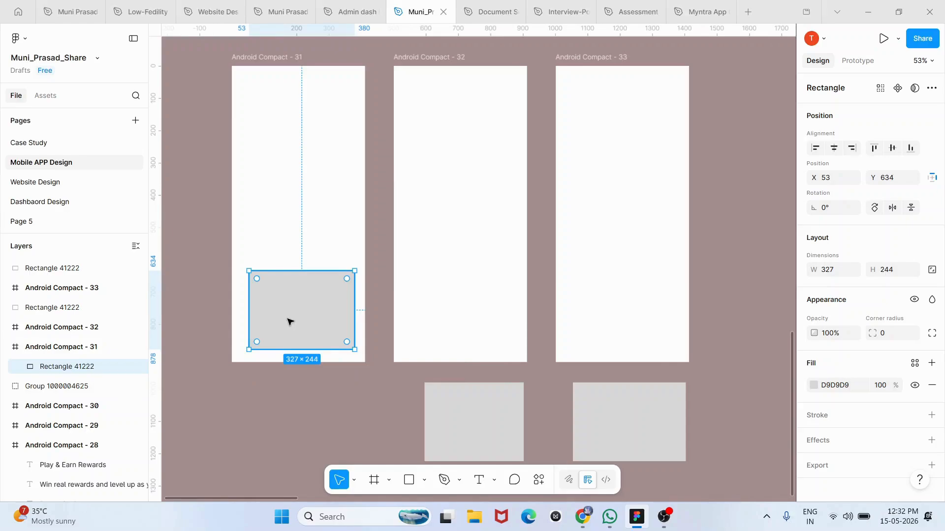
left_click_drag(290, 321, 342, 336)
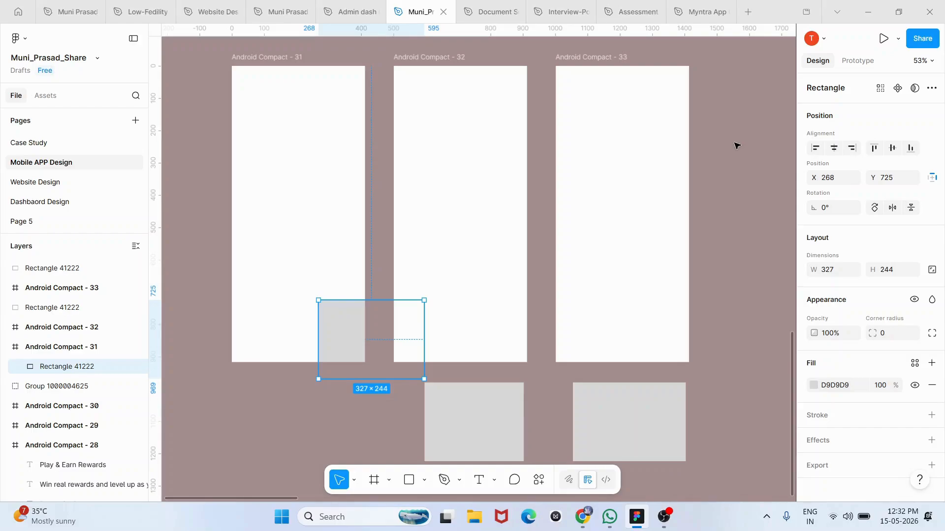
key("alt+h")
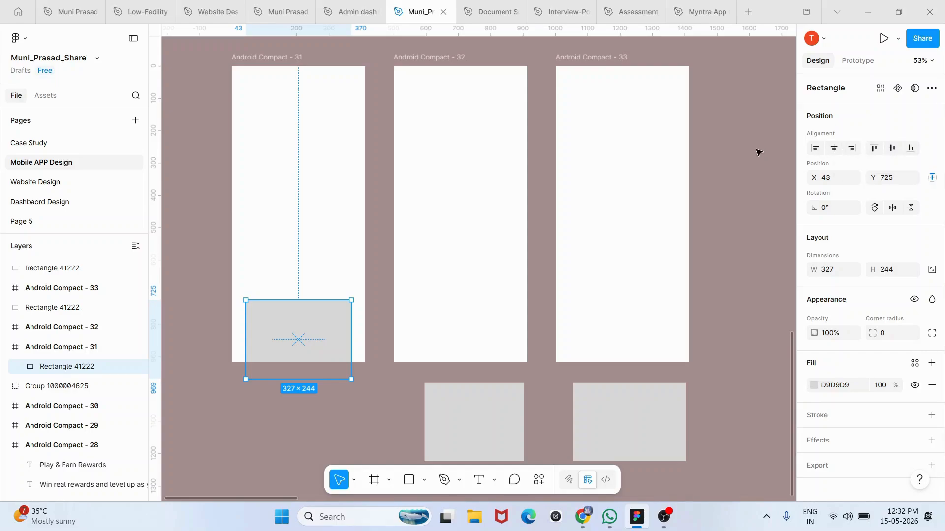
key("alt+v")
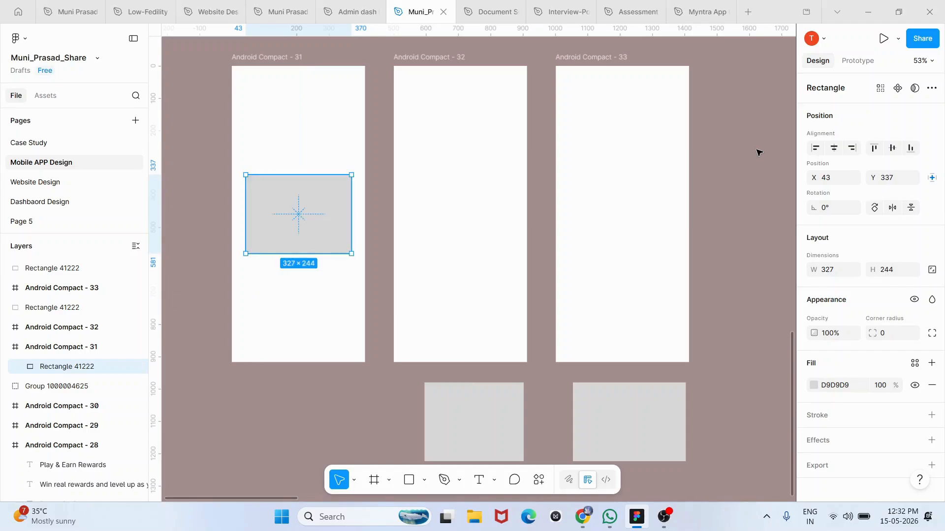
Move the rectangle off-centre to about X 85, Y 736, and realign its horizontal and vertical centres to Android Compact - 31
left_click_drag(310, 200, 313, 346)
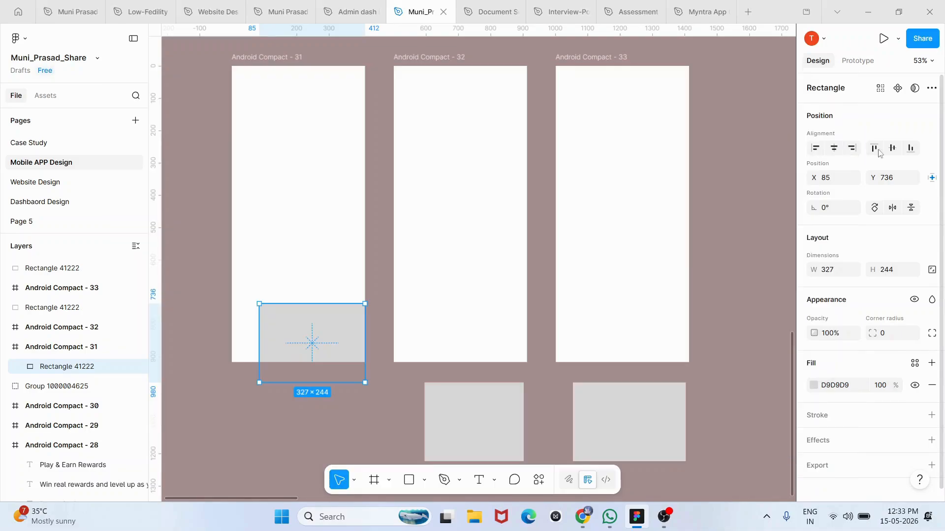
left_click(835, 149)
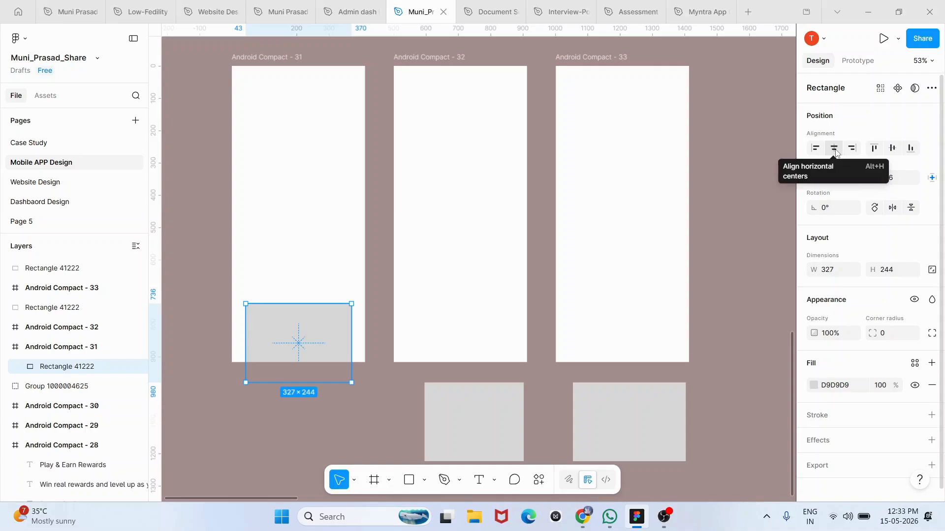
left_click(774, 161)
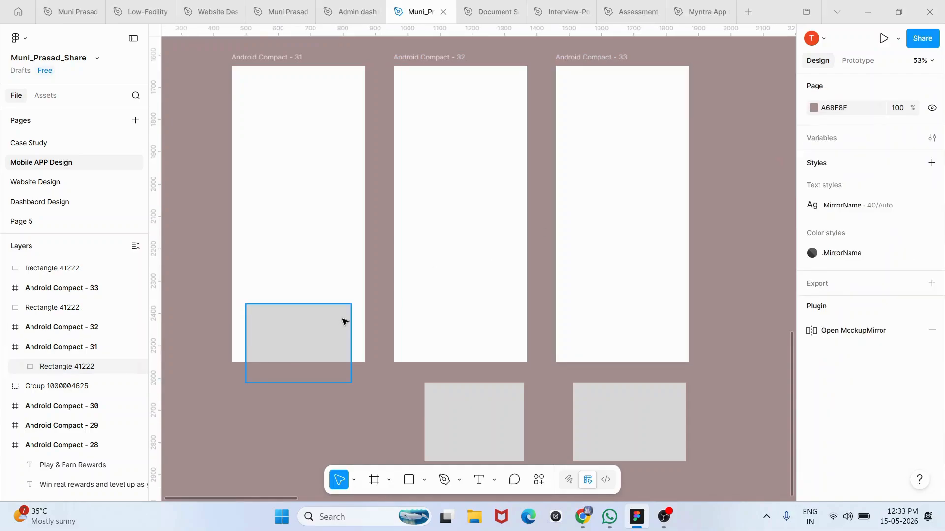
left_click(329, 335)
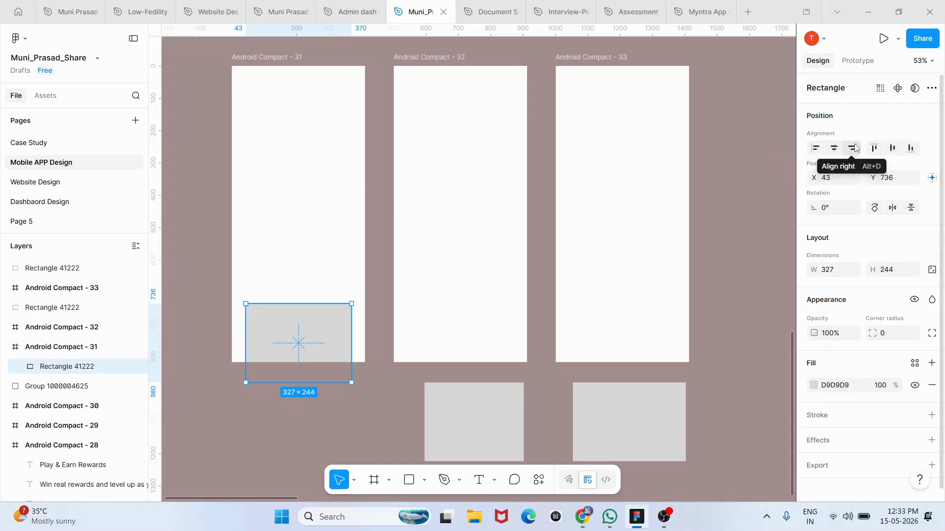
left_click(893, 149)
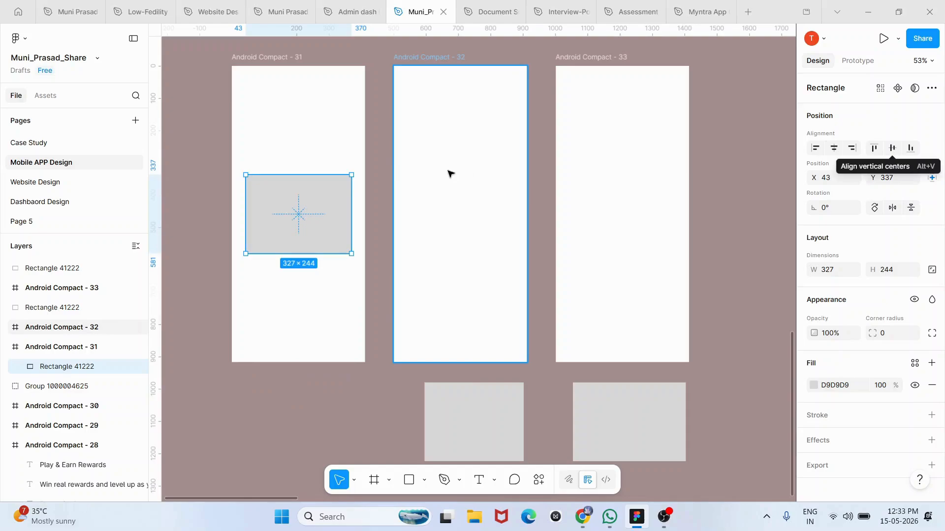
Align the rectangle in Android Compact - 31 to the frame's left edge
left_click(219, 163)
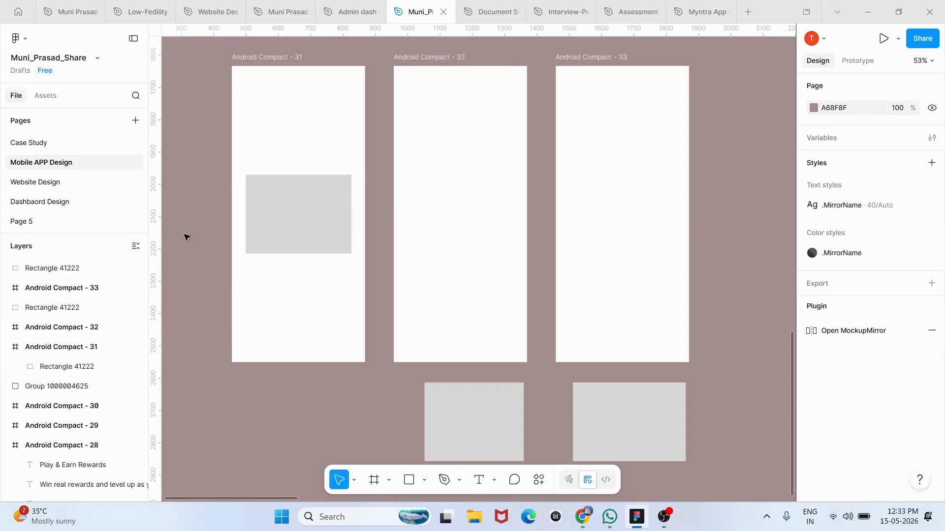
left_click(289, 221)
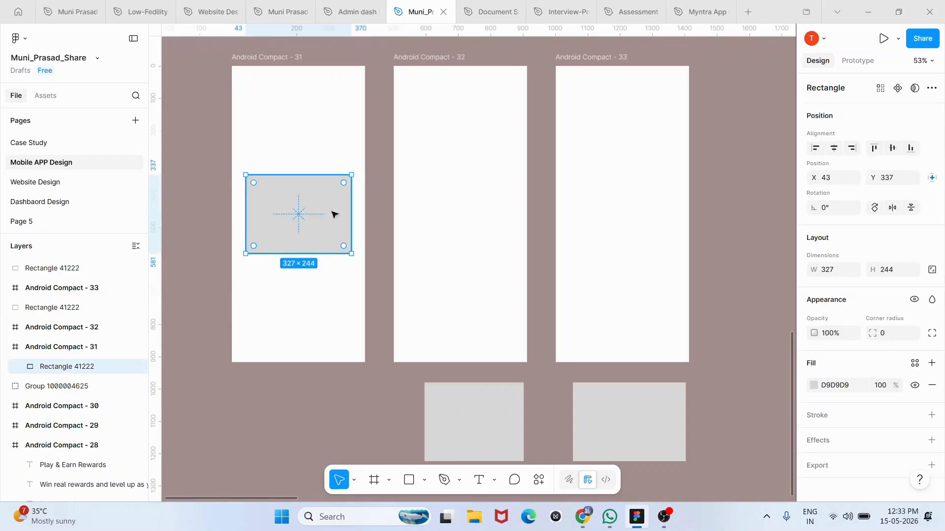
left_click(816, 149)
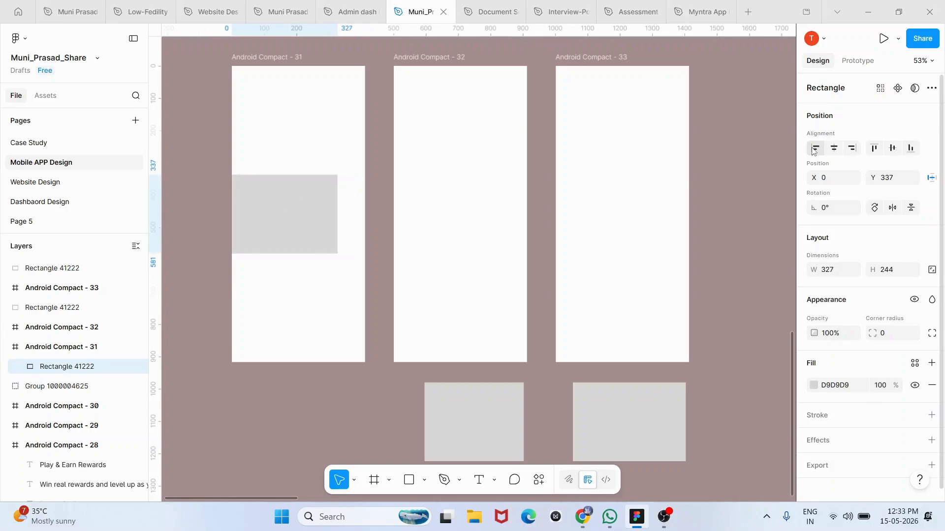
Move the 307-wide rectangle into Android Compact - 32, centre it both ways, and align it to the frame's right edge
left_click(476, 432)
left_click_drag(477, 432, 468, 265)
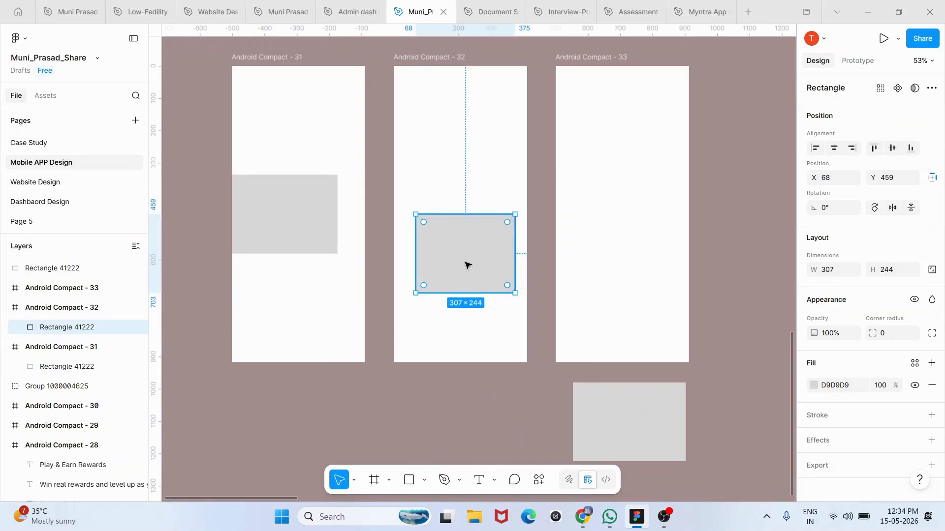
left_click(834, 148)
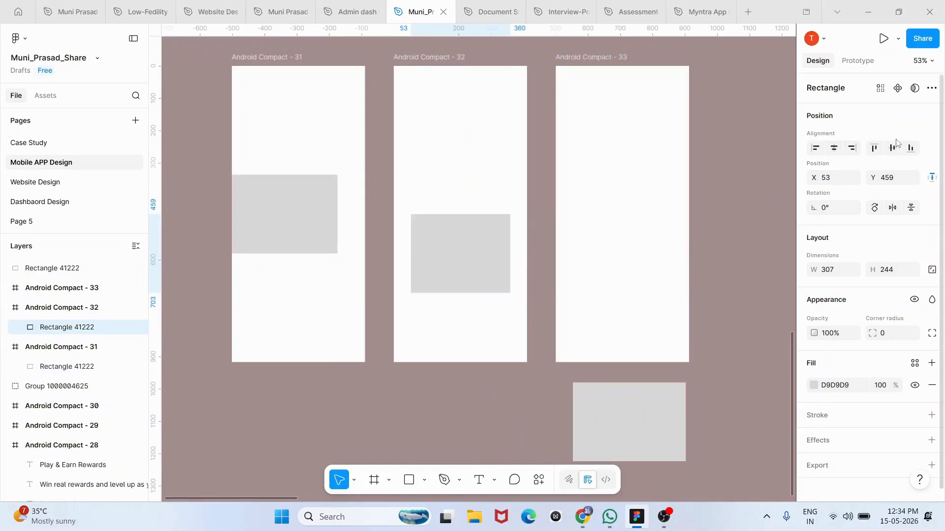
left_click(893, 147)
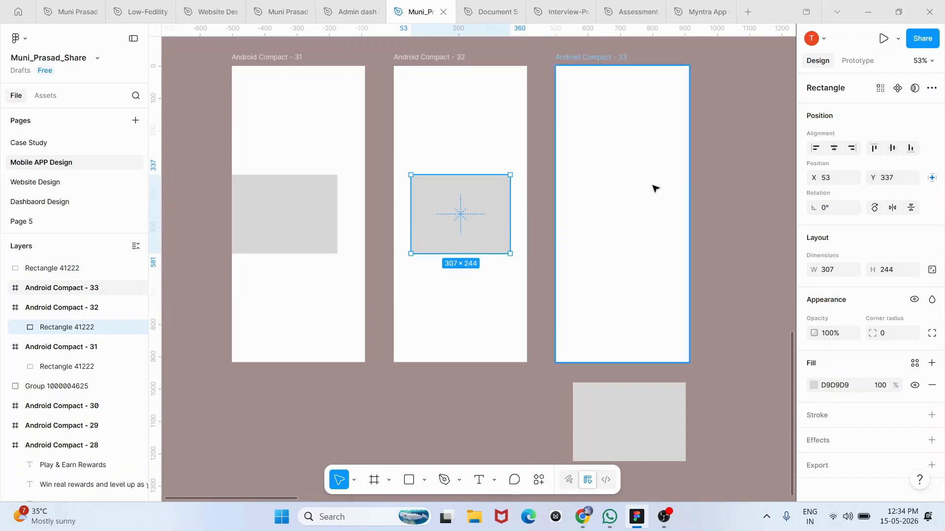
key("alt+d")
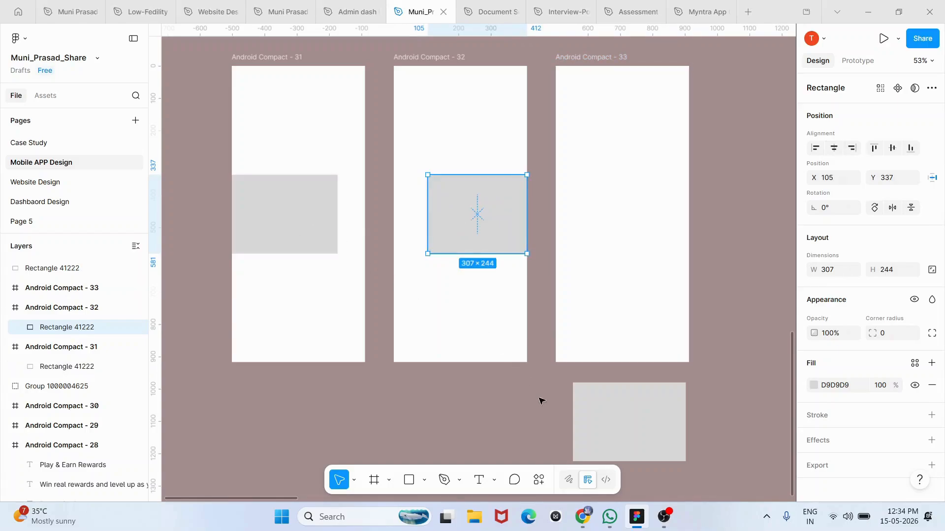
Move the 349-wide rectangle into Android Compact - 33 and centre it horizontally and vertically in the frame
left_click(603, 405)
left_click_drag(624, 420, 666, 335)
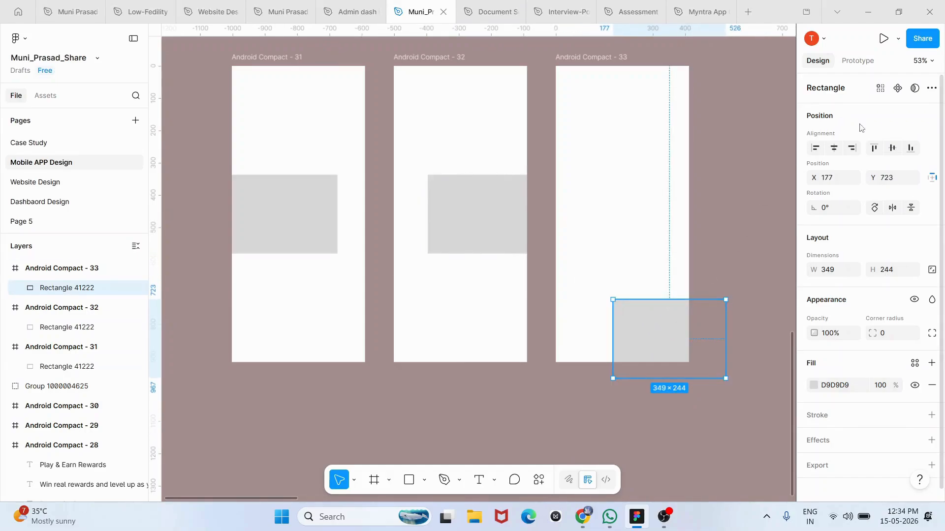
left_click(835, 149)
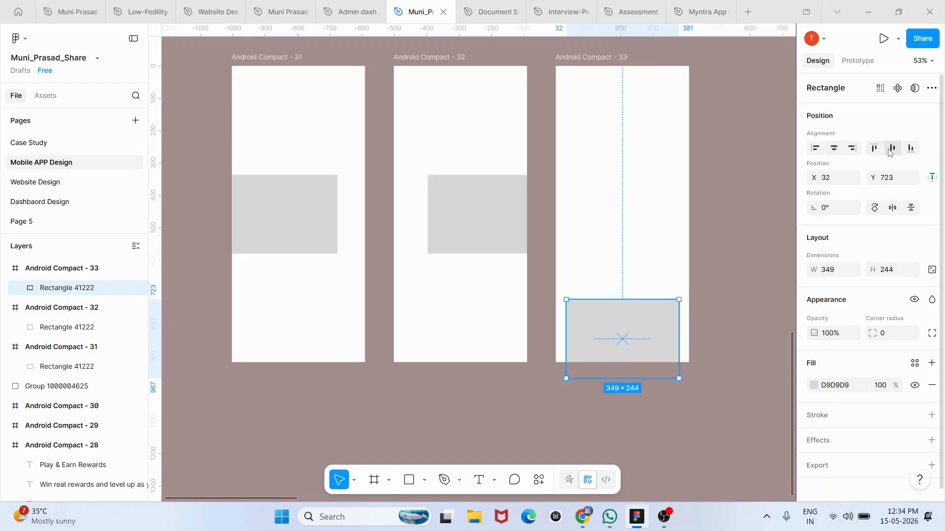
left_click(892, 149)
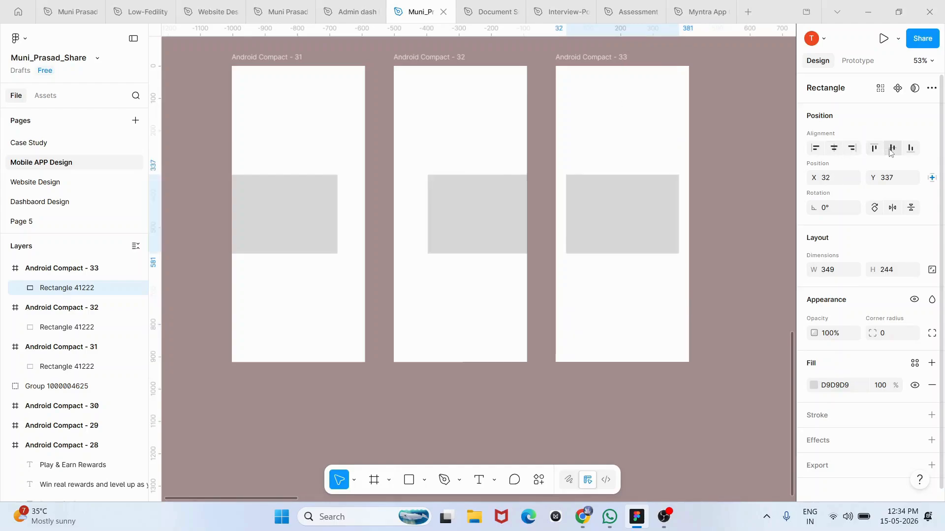
left_click(718, 180)
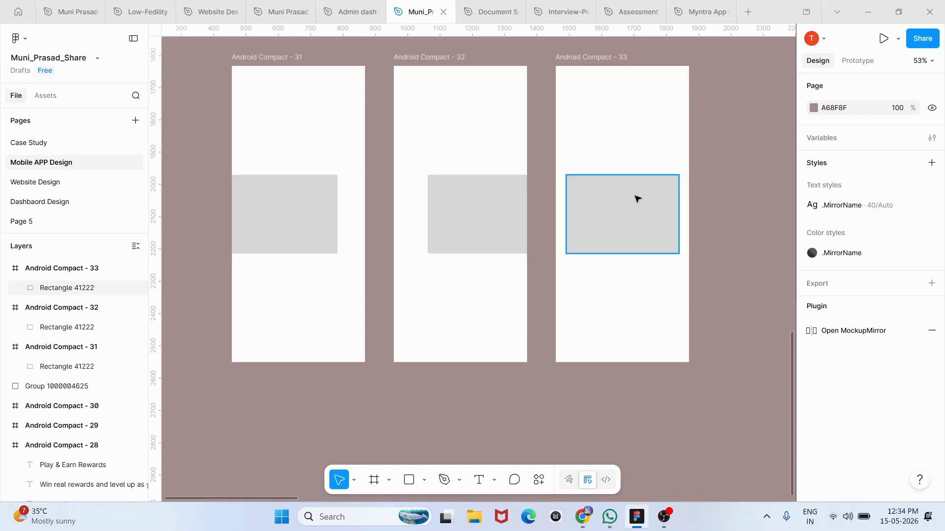
Fill the rectangle in Android Compact - 33 with the orange page colour FF8C00
scroll(636, 198, "up", 1)
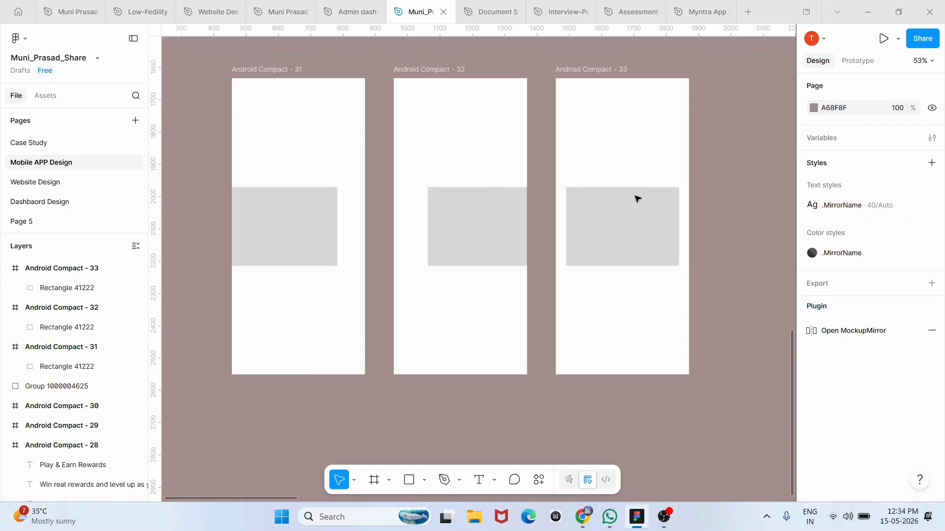
scroll(636, 198, "up", 1)
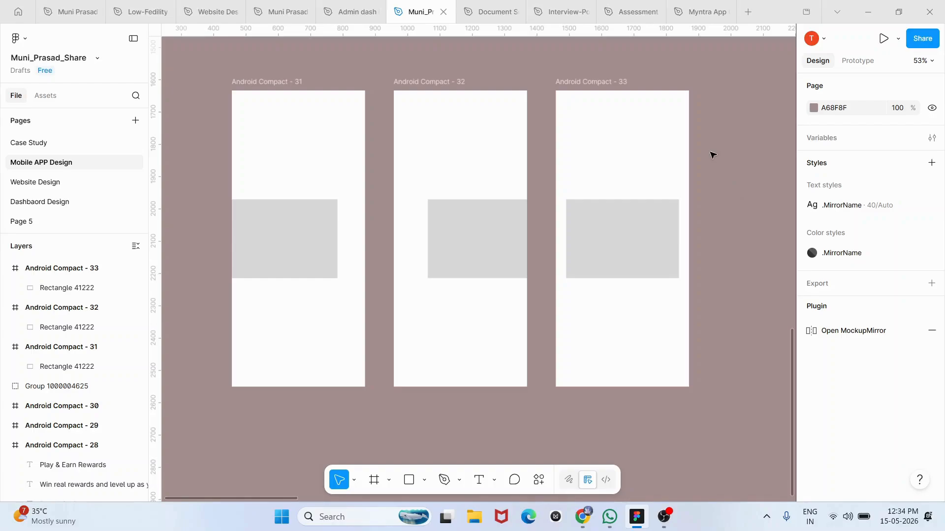
left_click(645, 237)
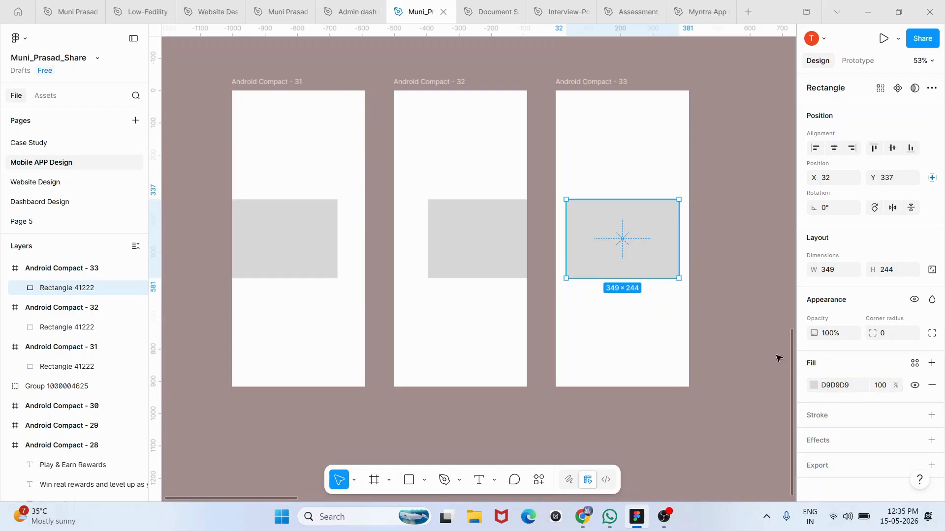
left_click(813, 386)
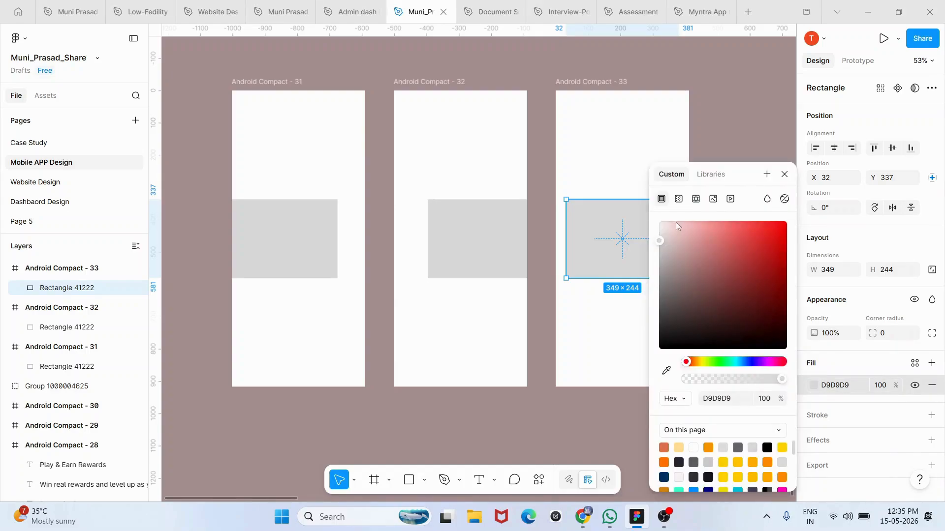
scroll(544, 268, "right", 3)
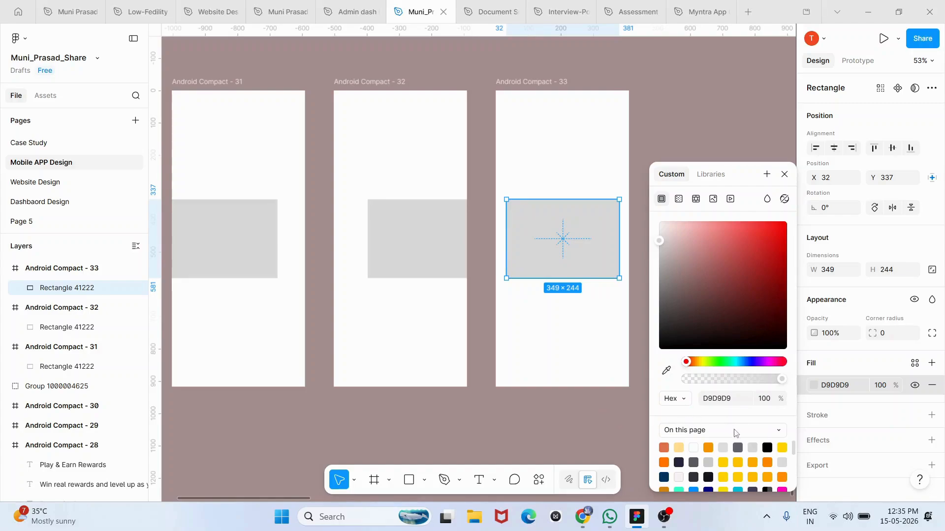
left_click(782, 477)
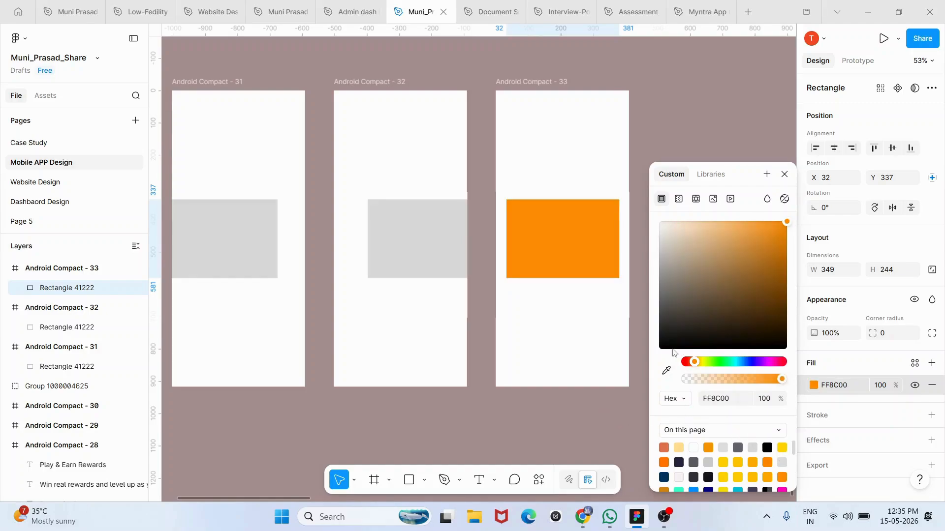
left_click(686, 123)
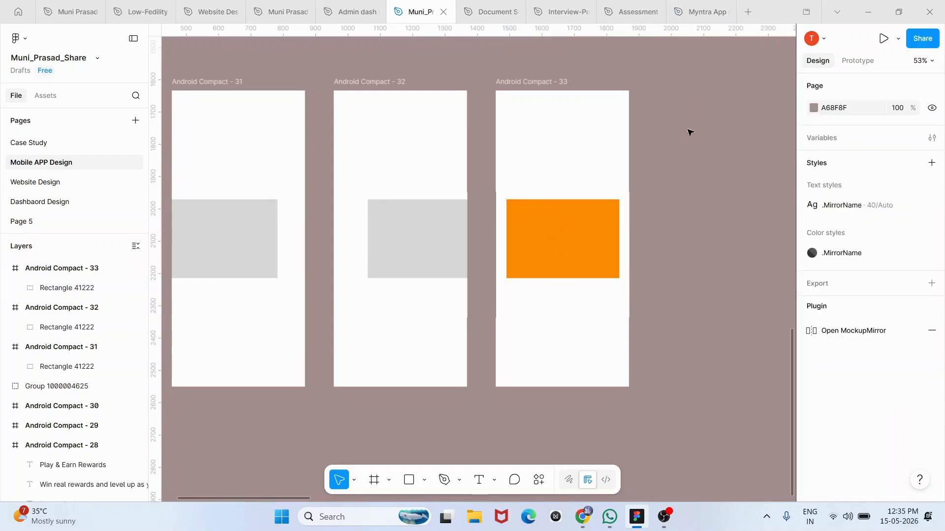
Fill the rectangle in Android Compact - 32 with a custom dark blue
scroll(625, 198, "left", 2)
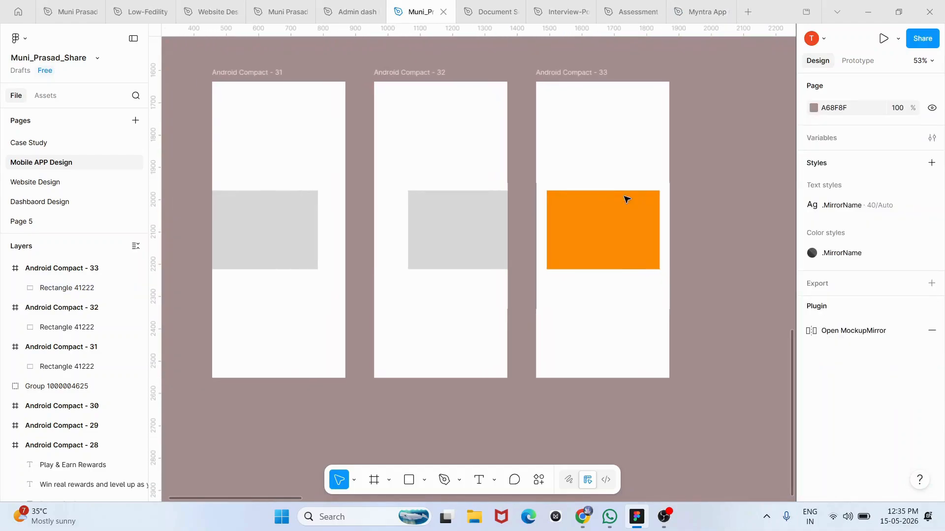
left_click(482, 242)
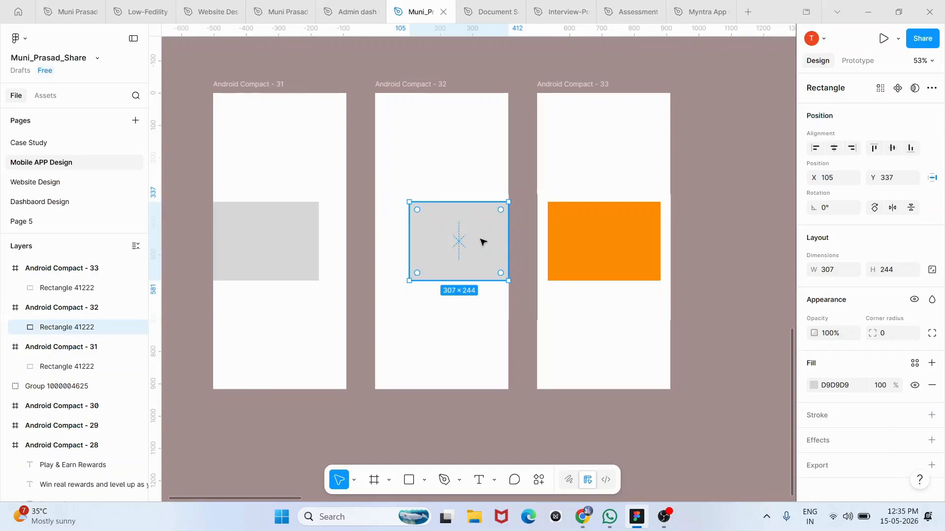
left_click(813, 385)
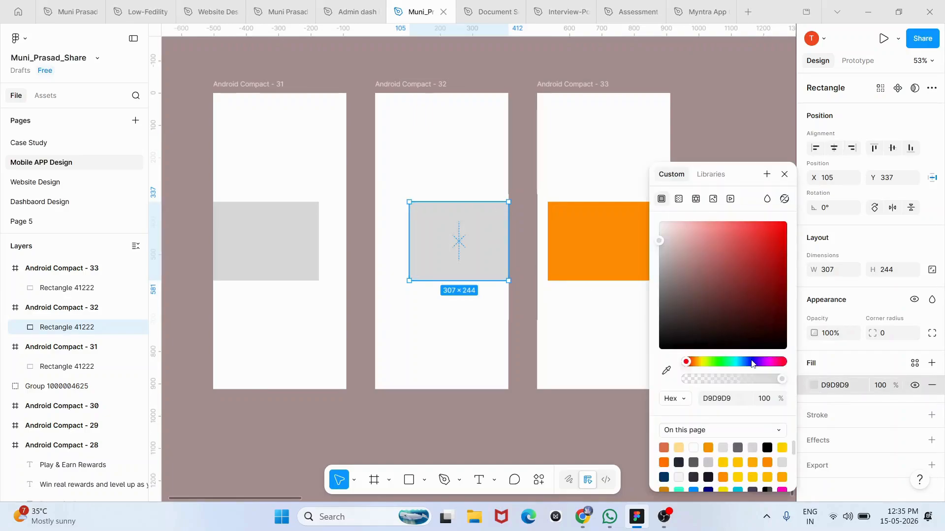
left_click(750, 362)
left_click_drag(781, 227, 775, 255)
left_click(720, 90)
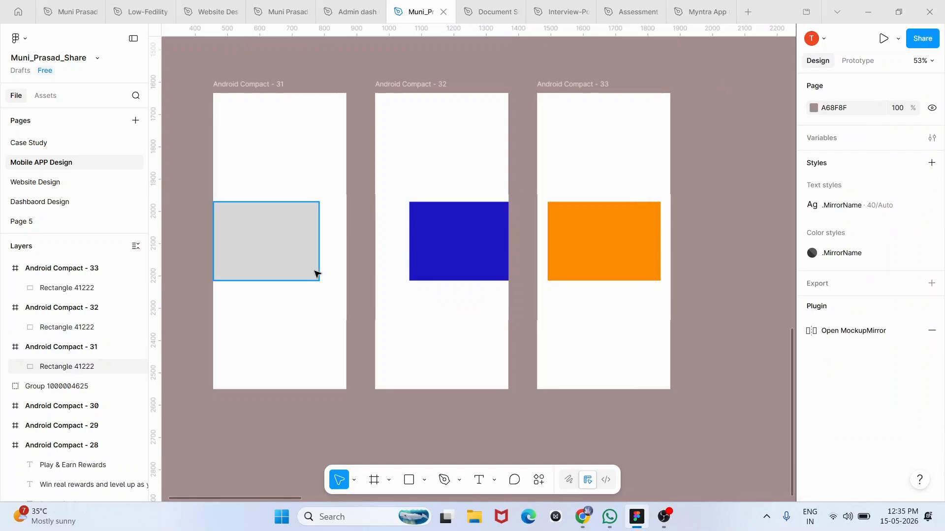
Fill the rectangle in Android Compact - 31 with a custom green, 14CB1A
left_click(315, 273)
left_click(813, 385)
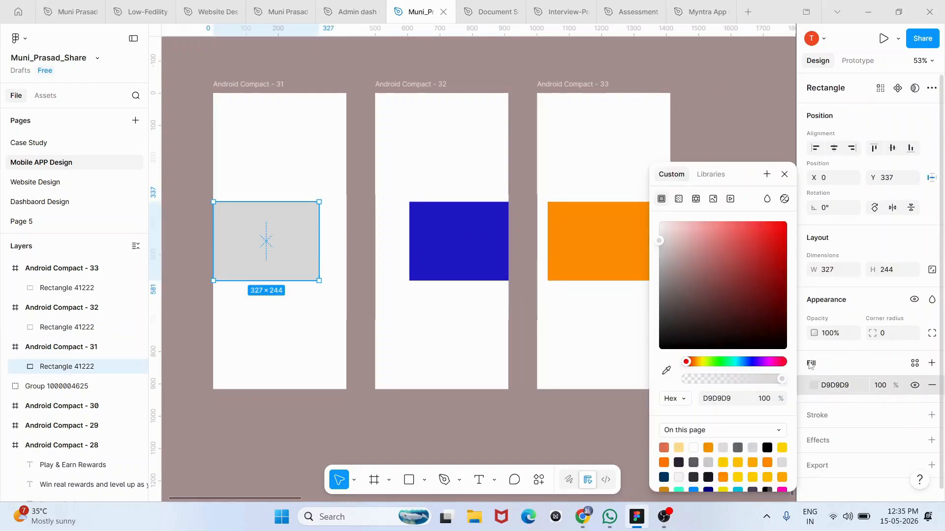
left_click(718, 362)
left_click(781, 240)
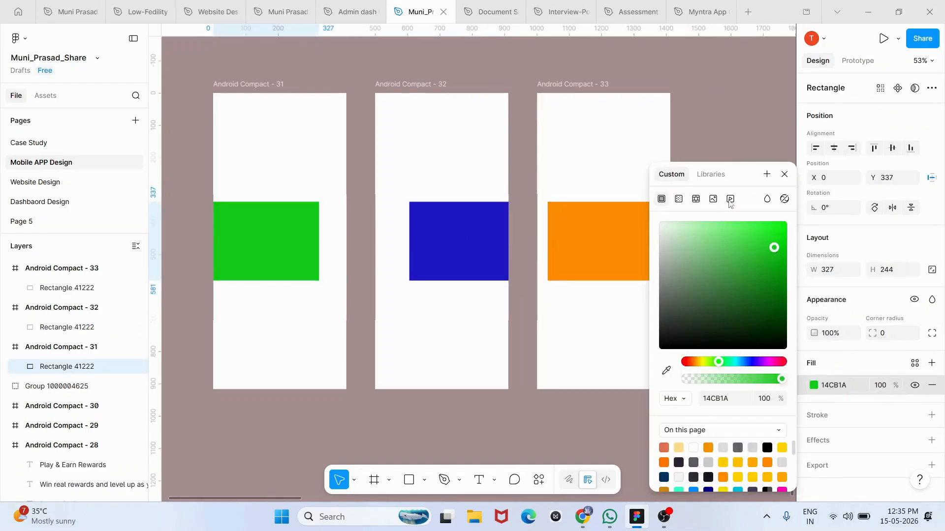
left_click(712, 93)
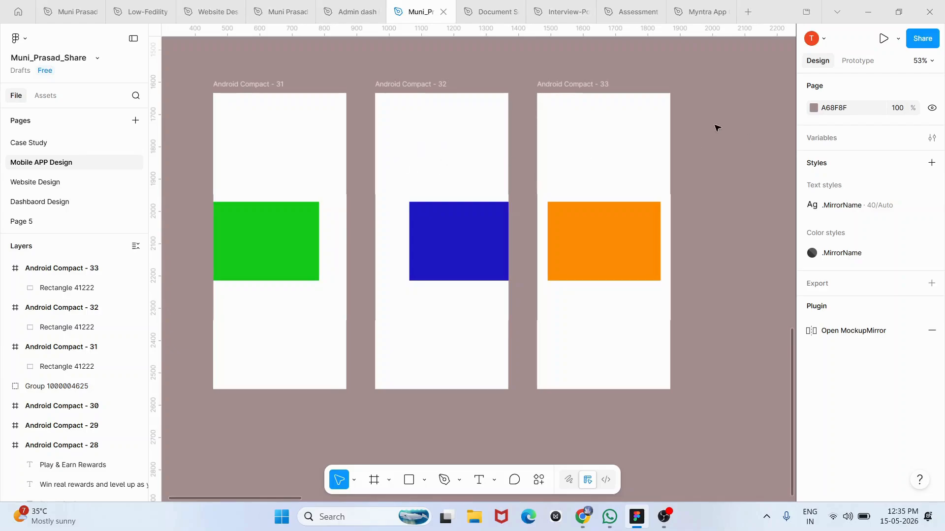
Draw a circle about 249 × 249 on the canvas beside Android Compact - 33
key("o")
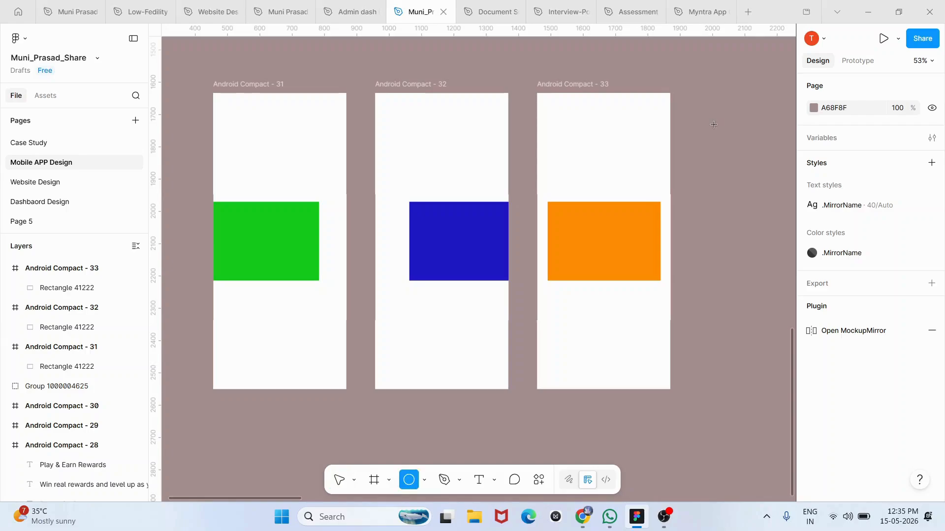
left_click_drag(692, 117, 752, 196)
left_click(708, 238)
Draw a freehand, slightly oval ellipse below the circle and delete it
key("o")
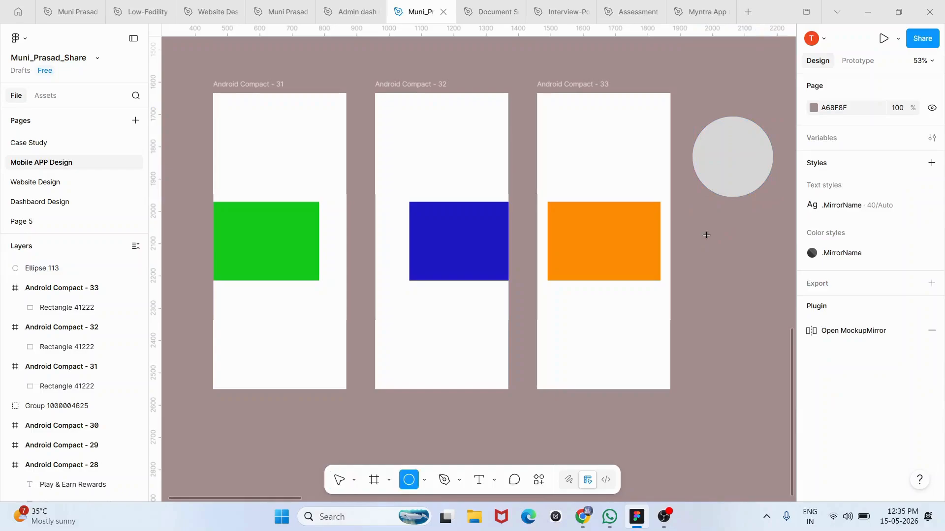
mouse_move(704, 238)
left_mouse_down()
mouse_move(733, 309)
mouse_move(767, 308)
mouse_move(772, 294)
mouse_move(769, 348)
mouse_move(728, 402)
mouse_move(655, 317)
mouse_move(729, 271)
mouse_move(743, 334)
mouse_move(765, 322)
mouse_move(776, 294)
mouse_move(771, 325)
mouse_move(737, 312)
mouse_move(756, 250)
mouse_move(728, 344)
mouse_move(754, 270)
mouse_move(791, 302)
mouse_move(648, 348)
mouse_move(710, 313)
mouse_move(717, 285)
mouse_move(728, 288)
mouse_move(729, 339)
mouse_move(736, 309)
left_mouse_up()
left_click(732, 200)
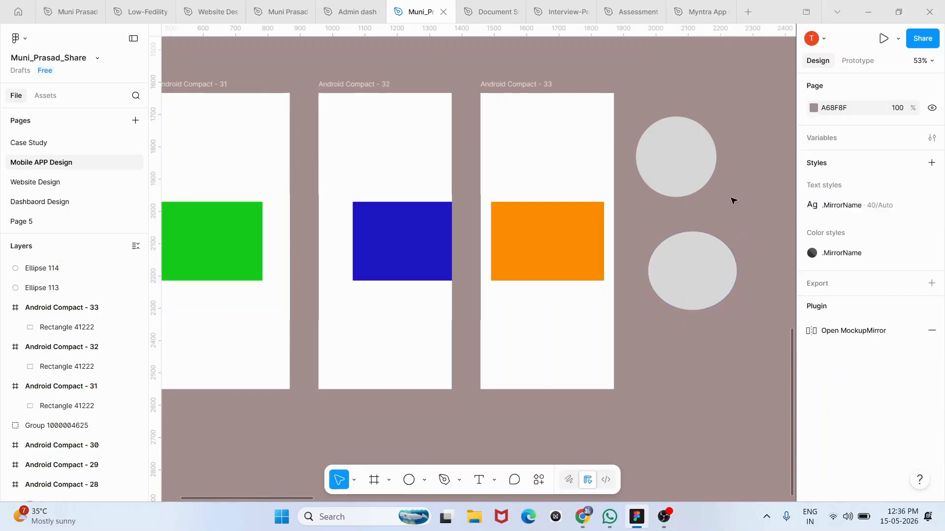
scroll(732, 201, "down", 2)
scroll(732, 201, "up", 2)
left_click(715, 266)
key("Delete")
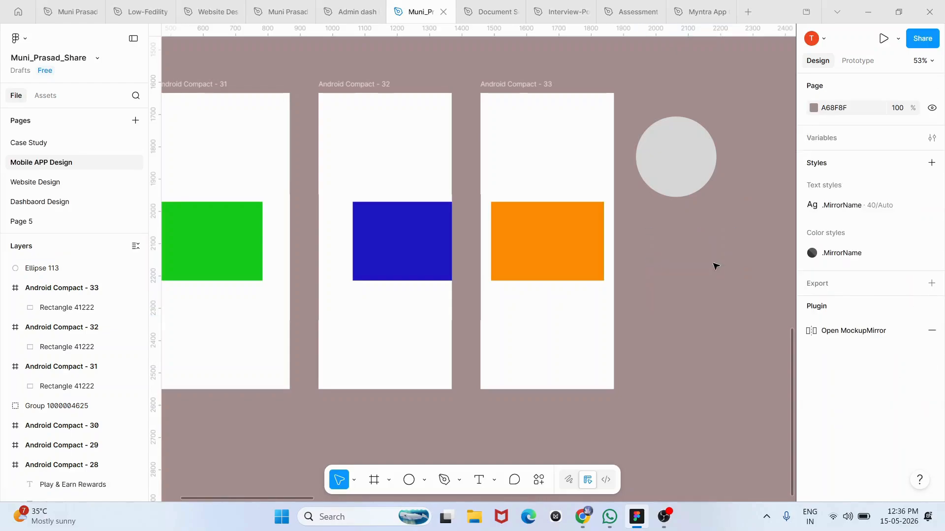
Draw an ellipse about 40 × 67 below the circle, lock its aspect ratio and set its width to 80
key("o")
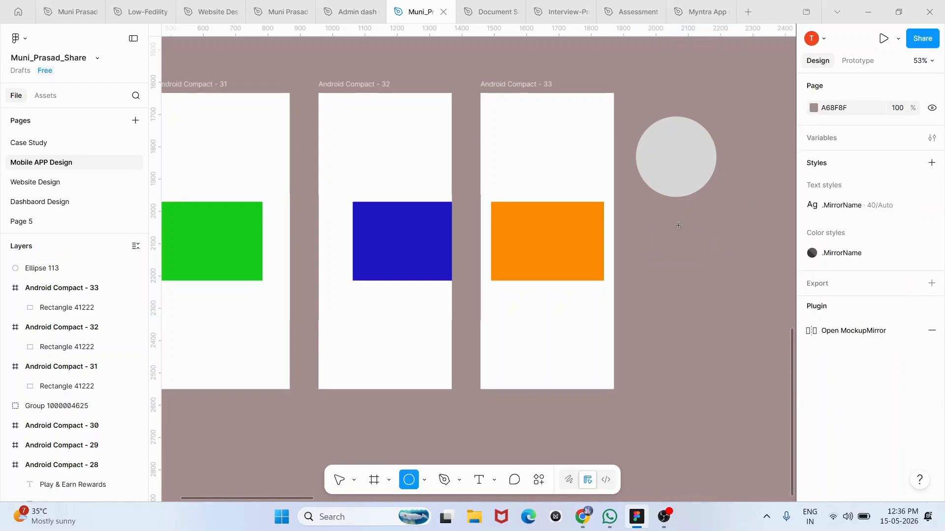
left_click_drag(671, 225, 684, 248)
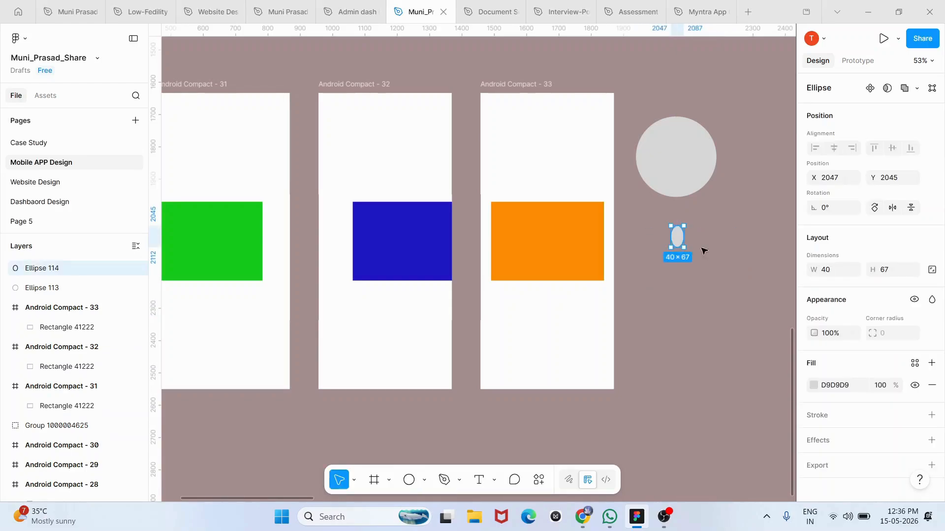
left_click(932, 270)
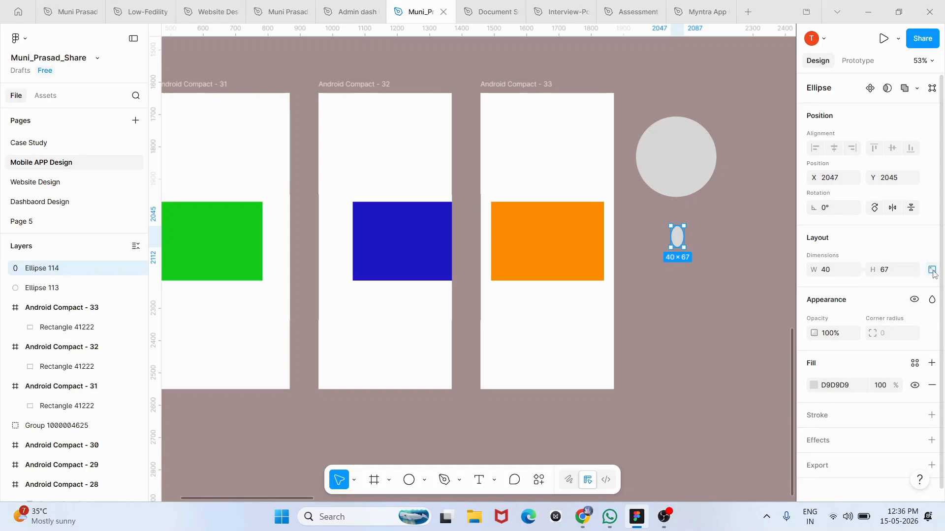
left_click(822, 273)
type("80")
key("Return")
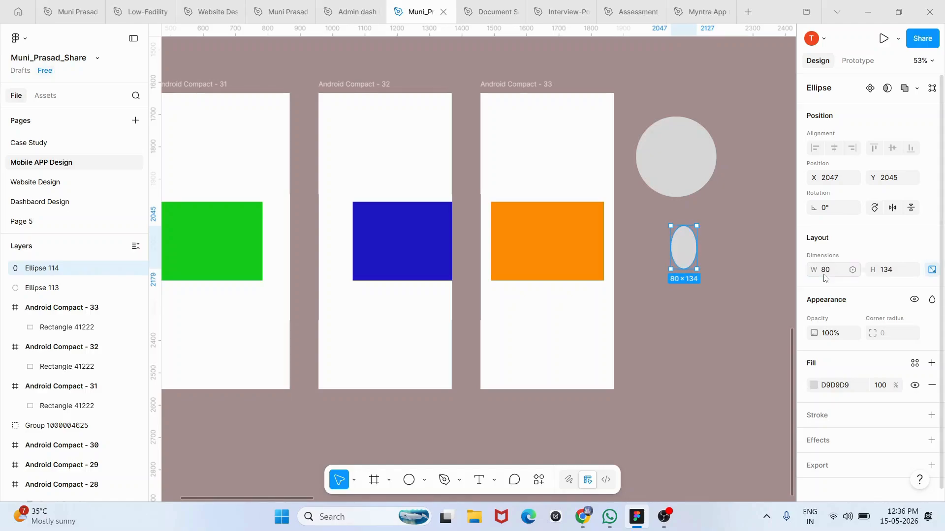
left_click(757, 245)
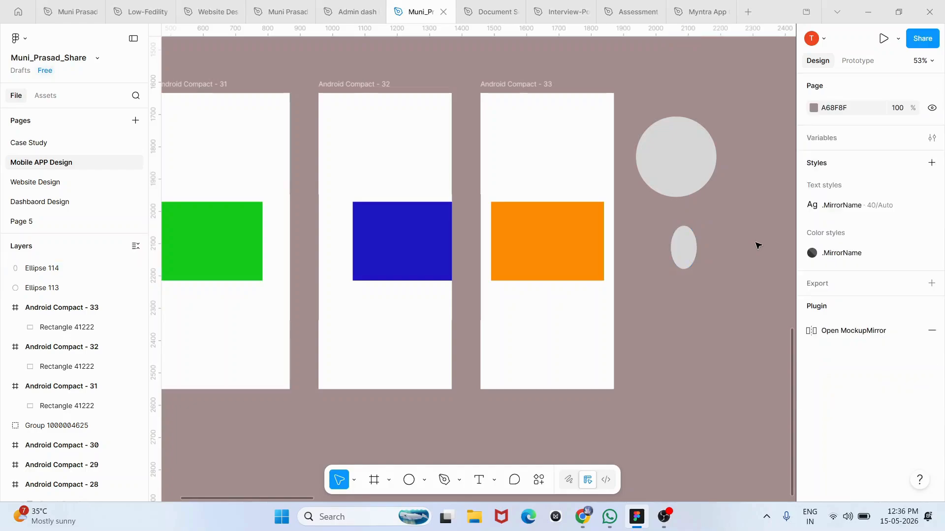
Place a default-size circle beside the small ellipse and delete both shapes
left_click(682, 249)
key("o")
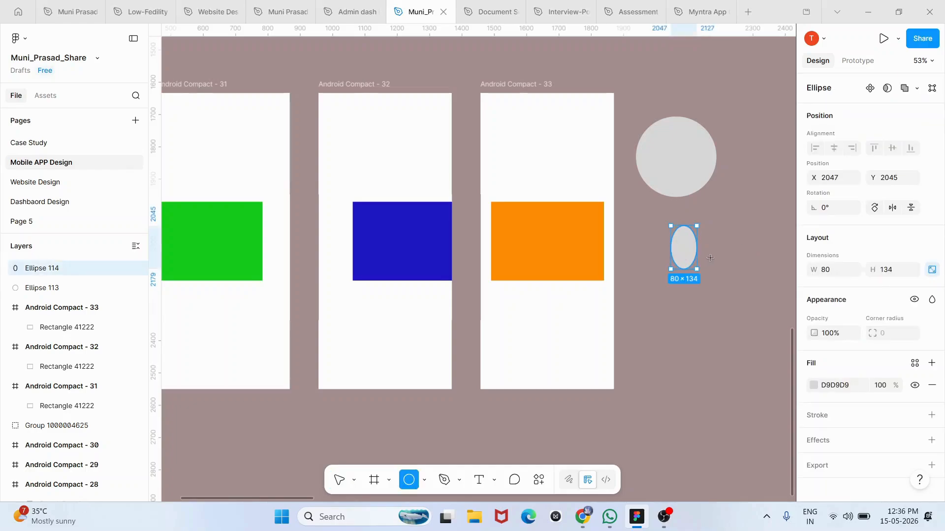
left_click(739, 248)
left_click(720, 253)
left_click_drag(675, 221, 772, 322)
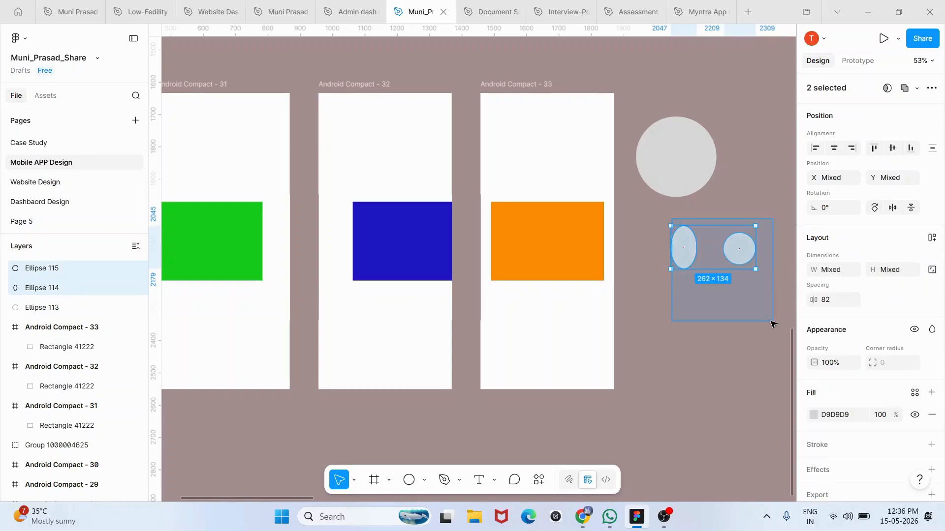
key("Delete")
key("r")
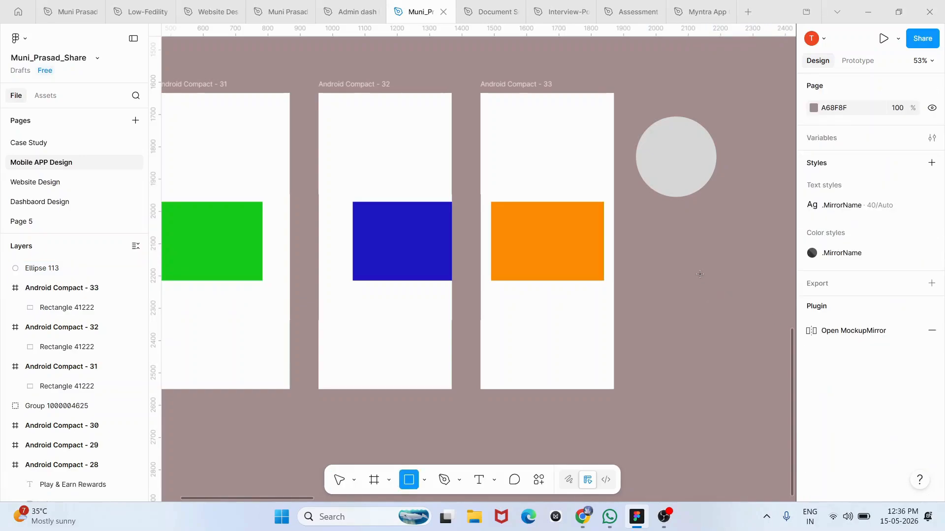
key("v")
Lock the large circle's aspect ratio and set its width to 180
left_click(692, 164)
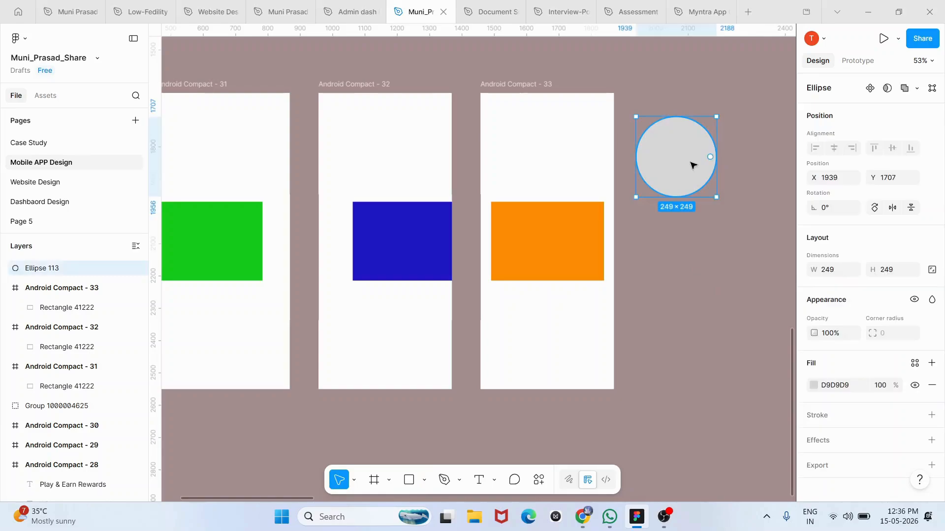
left_click(933, 270)
scroll(696, 290, "right", 3)
left_click(833, 273)
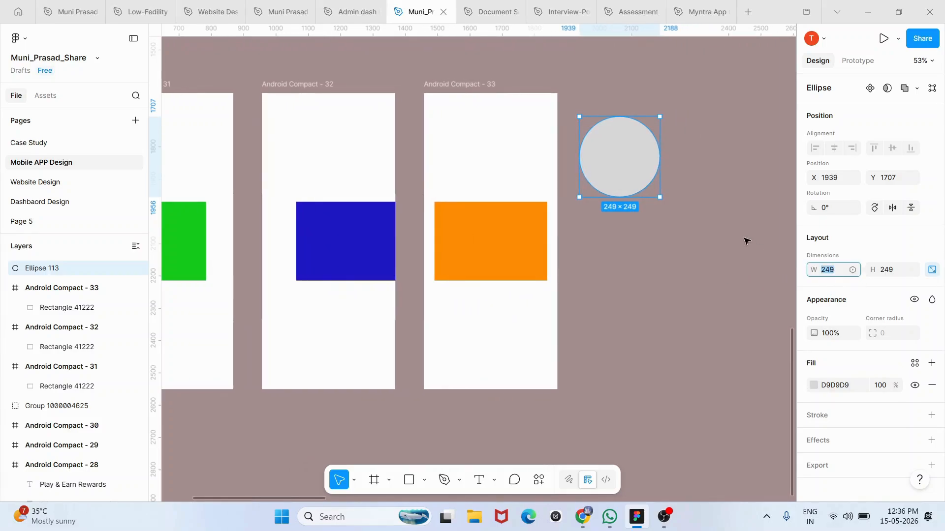
type("180")
key("Return")
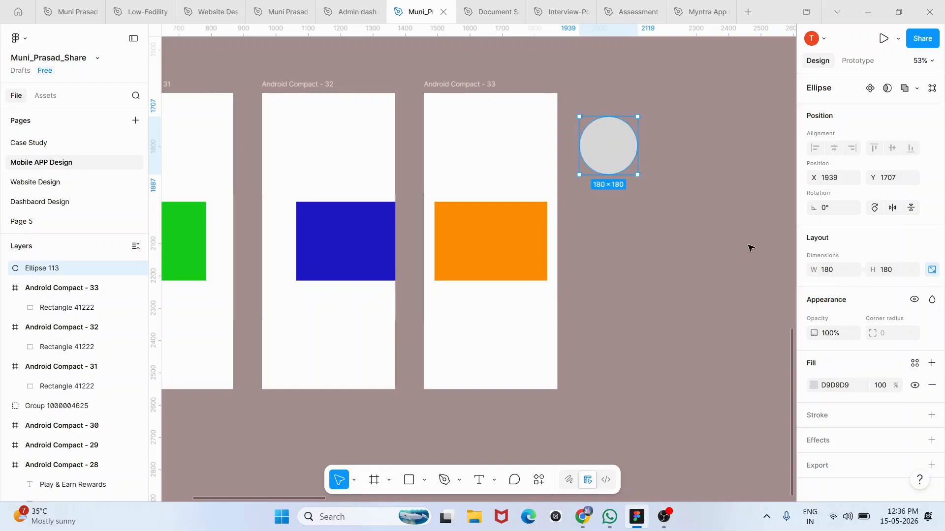
Draw a second, larger circle on the canvas diagonally below the 180-wide circle
left_click(639, 234)
key("o")
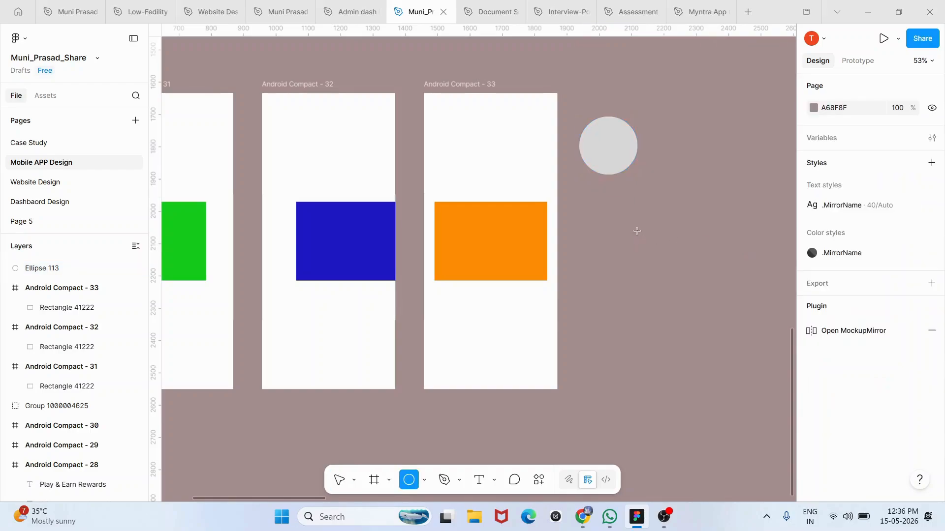
mouse_move(618, 195)
left_mouse_down()
mouse_move(675, 252)
mouse_move(700, 321)
mouse_move(684, 262)
mouse_move(688, 285)
mouse_move(708, 302)
mouse_move(676, 263)
mouse_move(693, 283)
mouse_move(684, 273)
left_mouse_up()
left_click(681, 121)
scroll(681, 122, "left", 2)
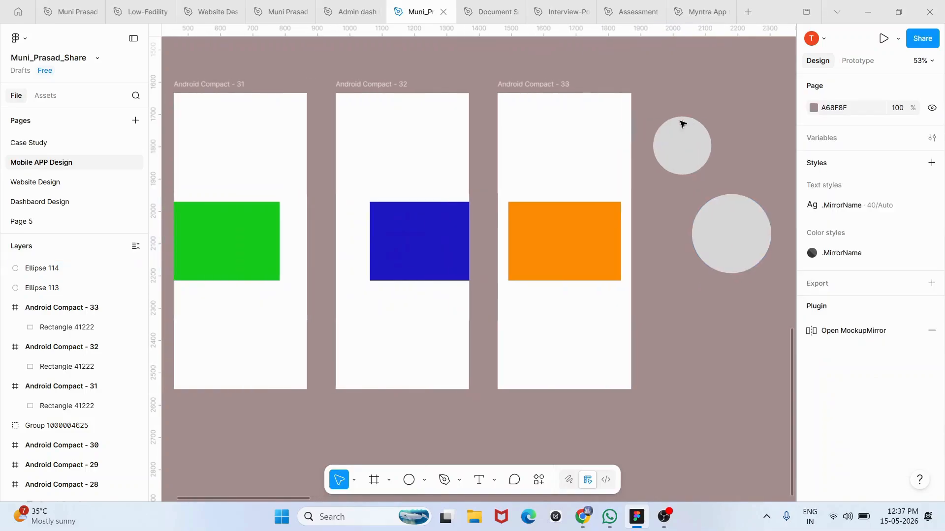
Move the 180-wide circle into Android Compact - 33, centred horizontally above the orange rectangle at about X 116, Y 147
left_click(721, 138)
left_click_drag(721, 140, 602, 163)
left_click(684, 69)
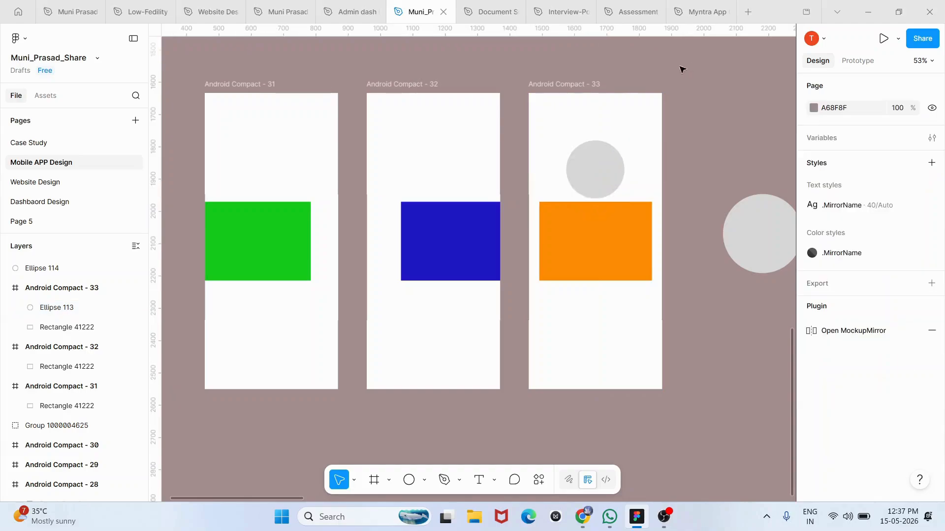
Paste copies of the 180-wide circle into Android Compact - 32 and Android Compact - 31
left_click(427, 87)
key("ctrl+v")
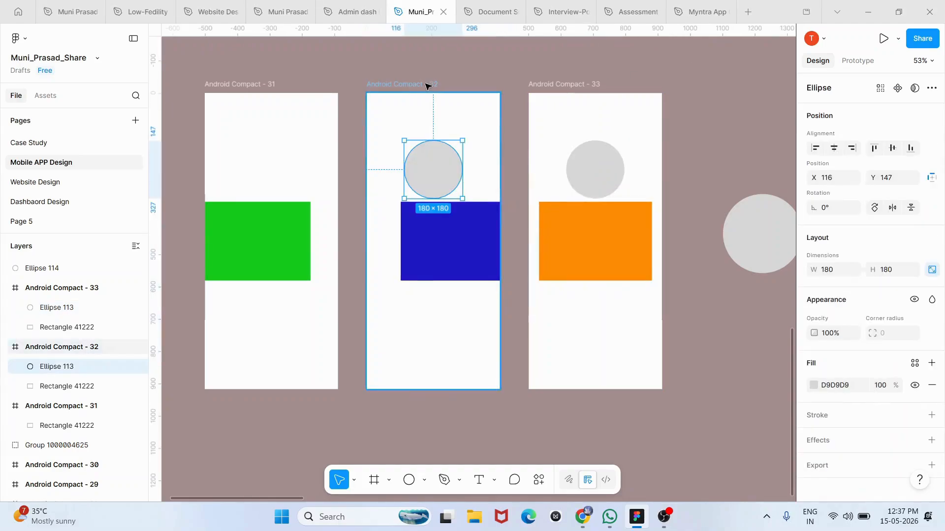
scroll(428, 86, "left", 3)
left_click(312, 88)
key("ctrl+v")
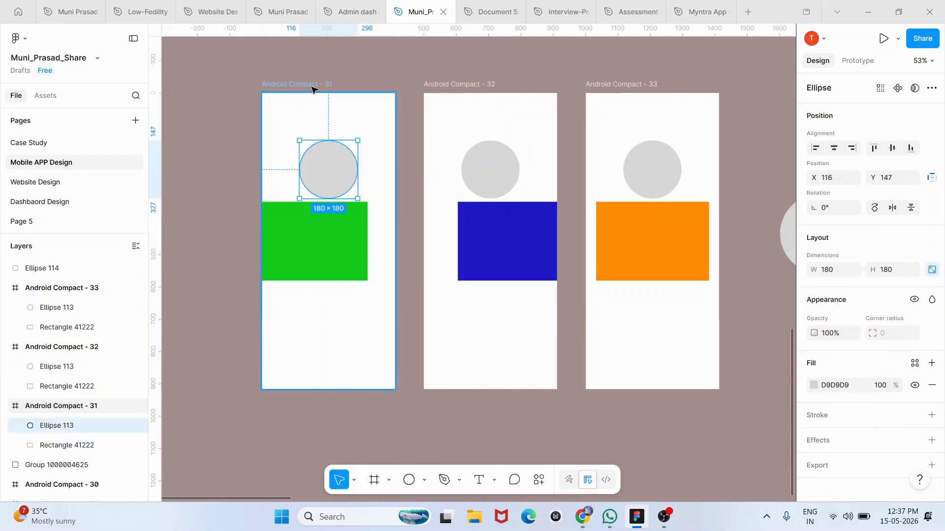
key("Escape")
scroll(492, 109, "right", 2)
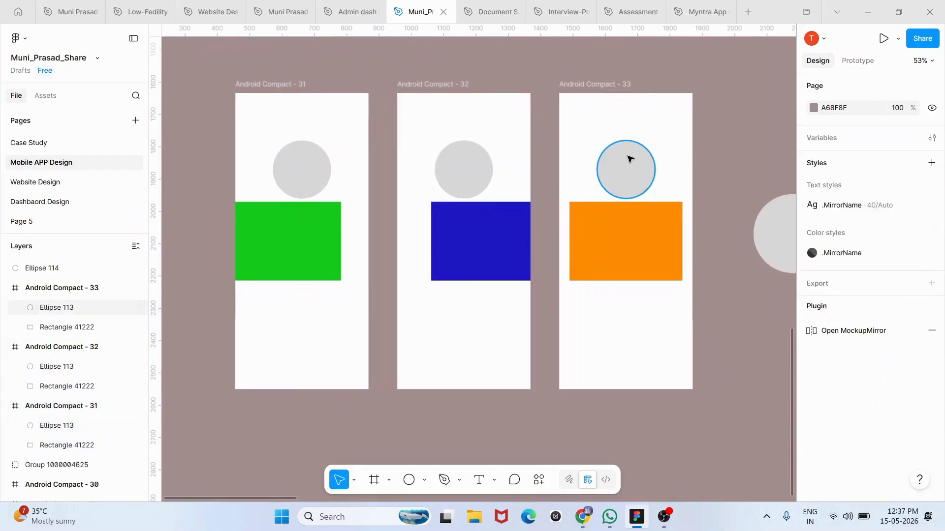
left_click(630, 159)
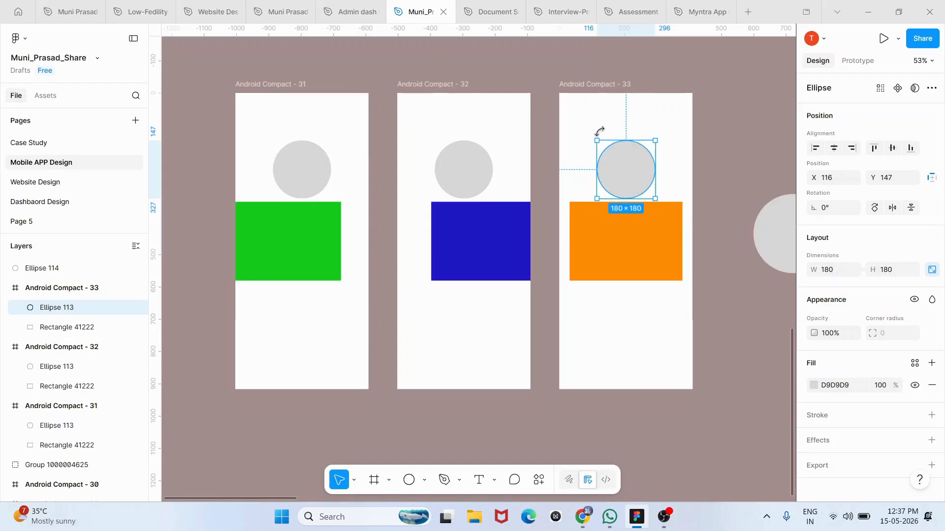
left_click(456, 74)
left_click(452, 82)
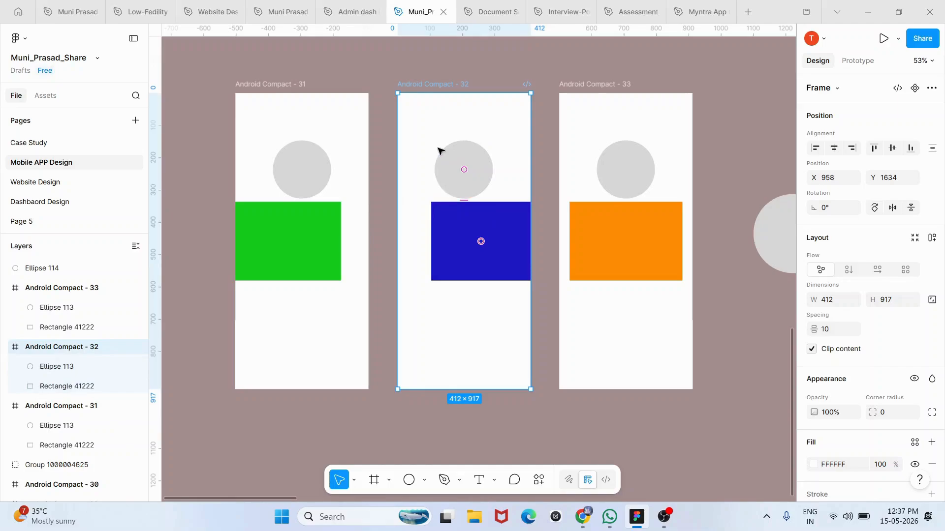
scroll(439, 150, "left", 2)
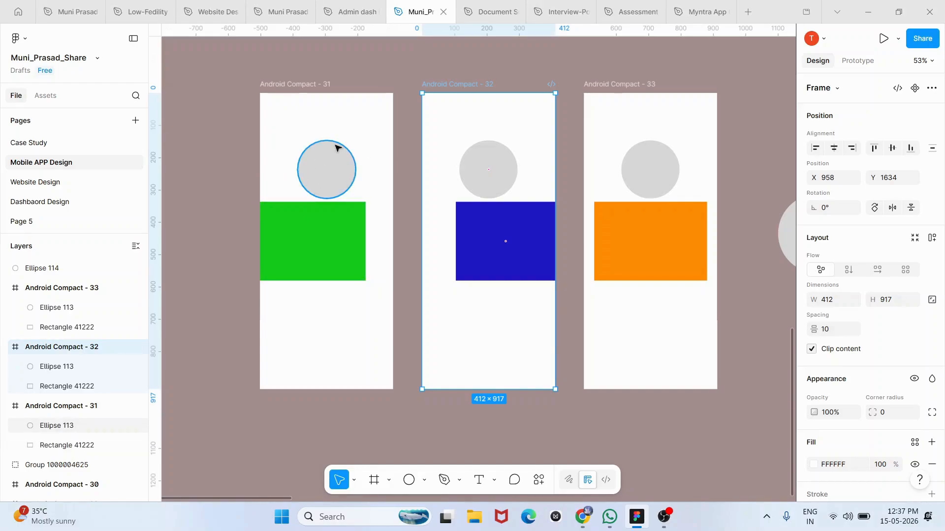
Delete the circle copies from Android Compact - 31 and Android Compact - 32
left_click(335, 172)
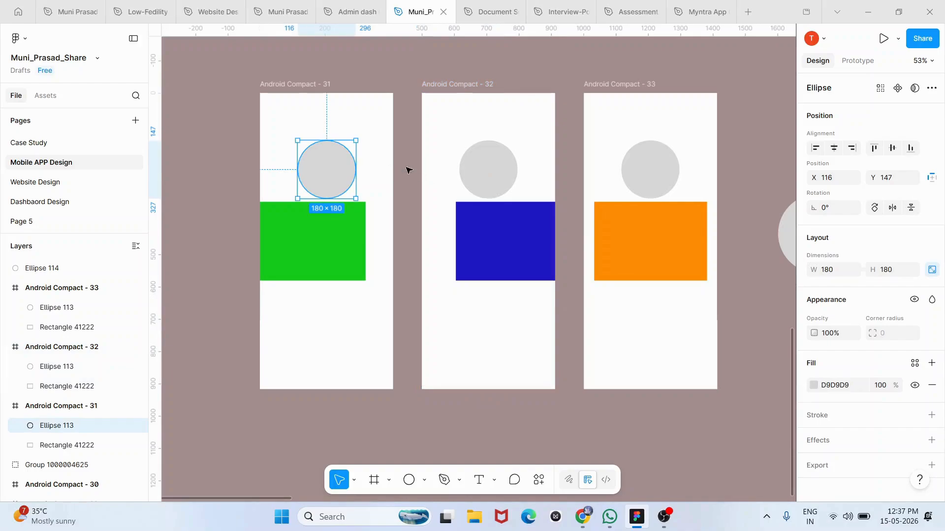
left_click(479, 163, "shift")
key("Delete")
Move the circle in Android Compact - 33 over its lower-right corner, about X 291, Y 780, and paste copies into Android Compact - 31 and 32
left_click_drag(657, 158, 644, 361)
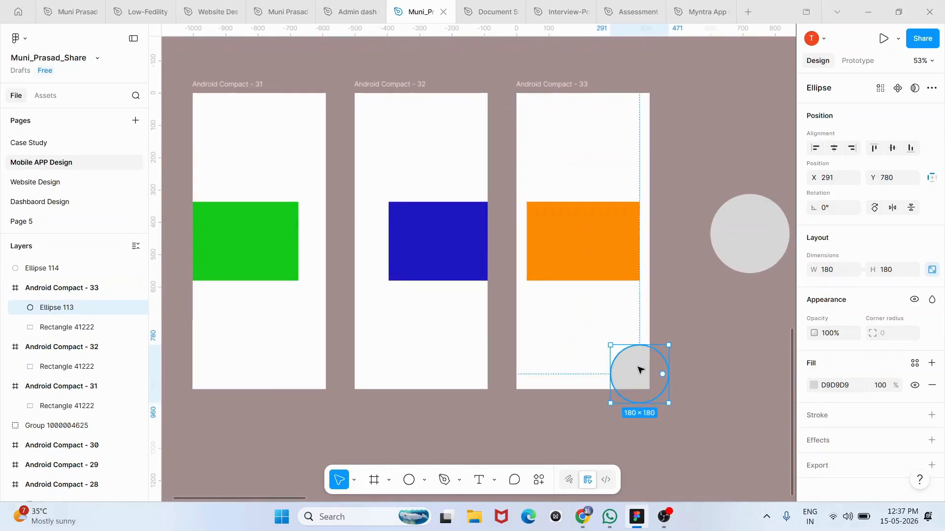
left_click(673, 185)
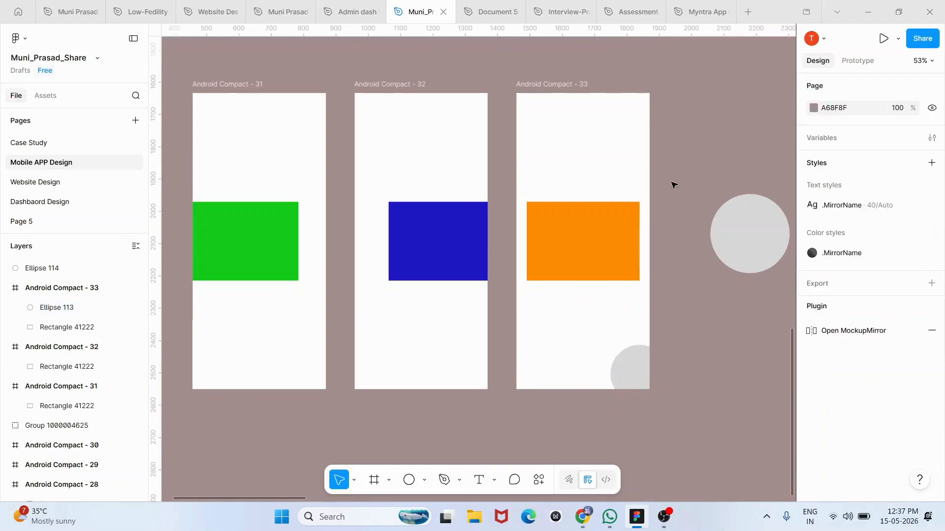
scroll(302, 381, "left", 2)
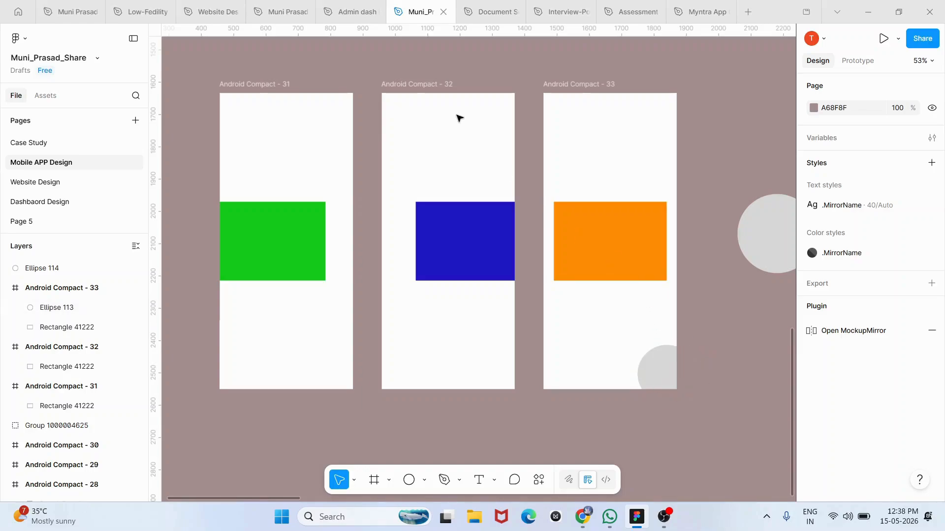
left_click(428, 84)
left_click(278, 85, "shift")
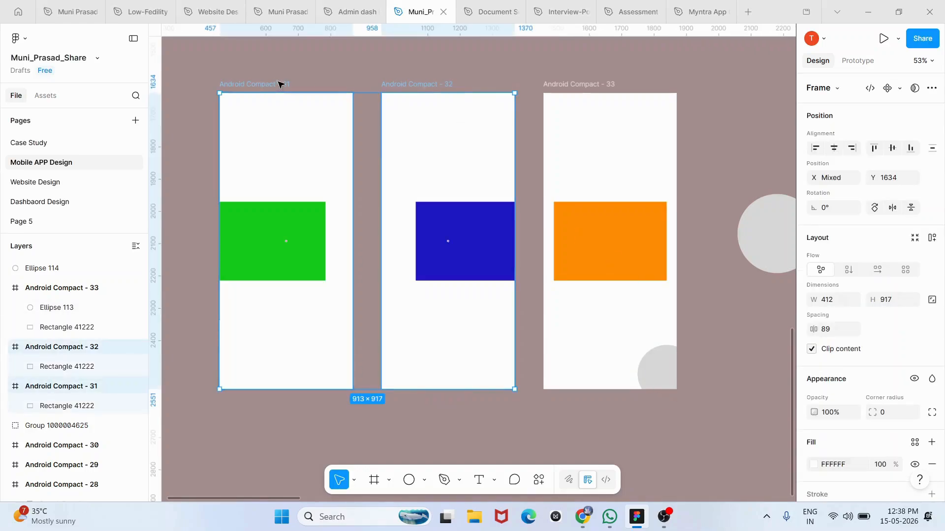
key("ctrl+v")
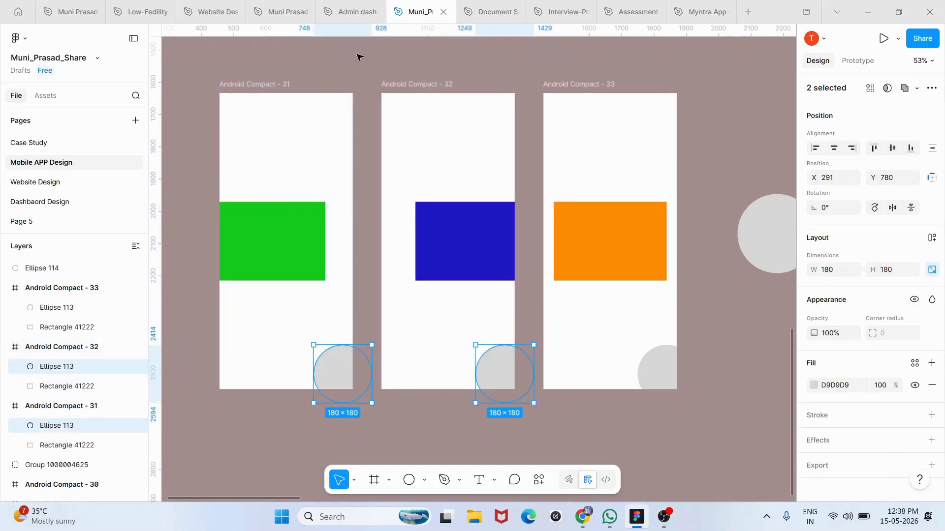
left_click(358, 57)
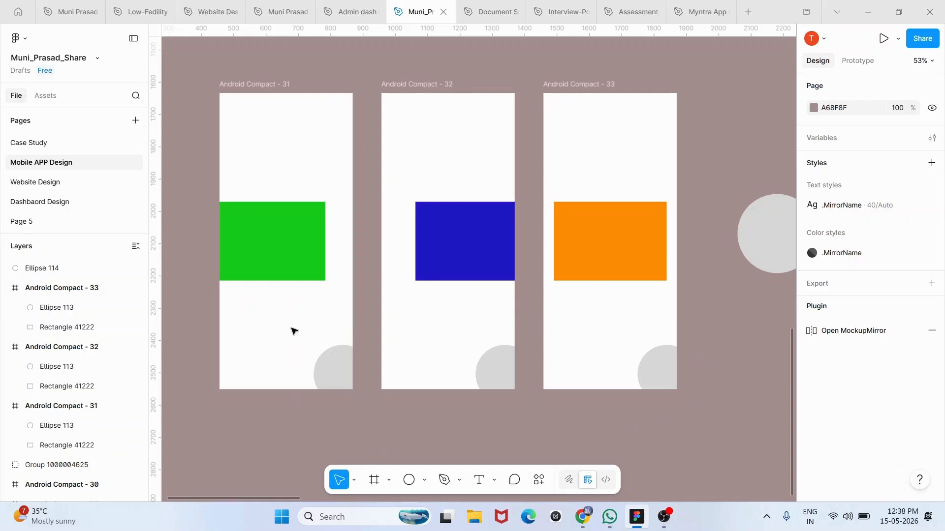
Duplicate the circle in Android Compact - 31 above the green rectangle at about X 11, Y 86, and fill the copy with red DC1619
left_click(343, 370)
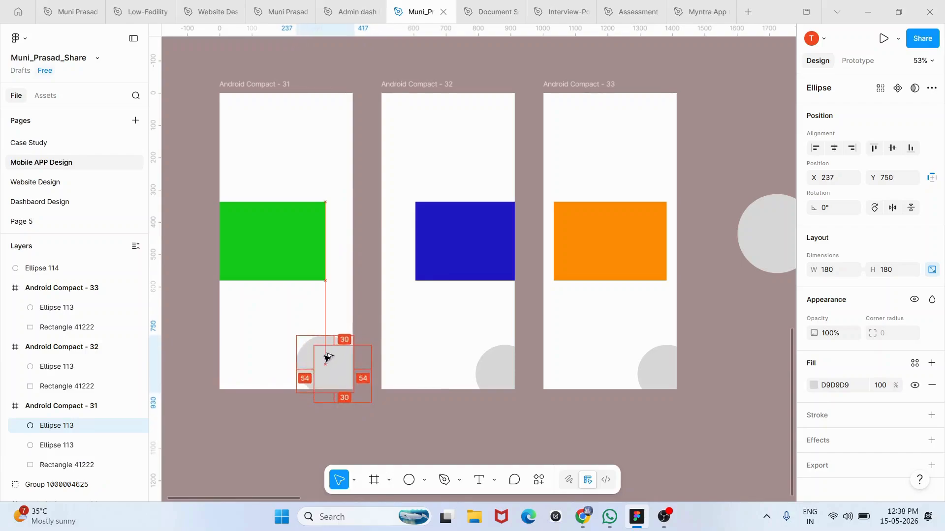
left_click_drag(323, 365, 253, 150)
left_click(814, 385)
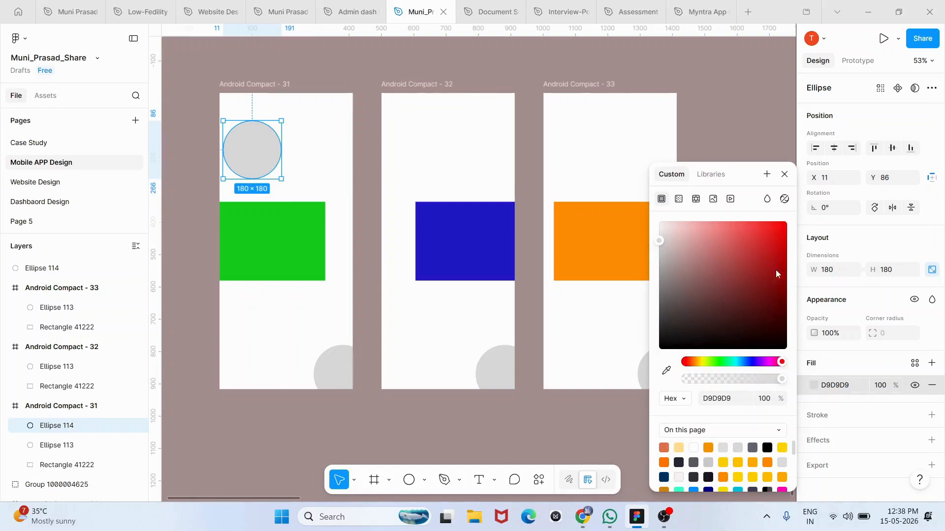
left_click(775, 243)
left_click(709, 36)
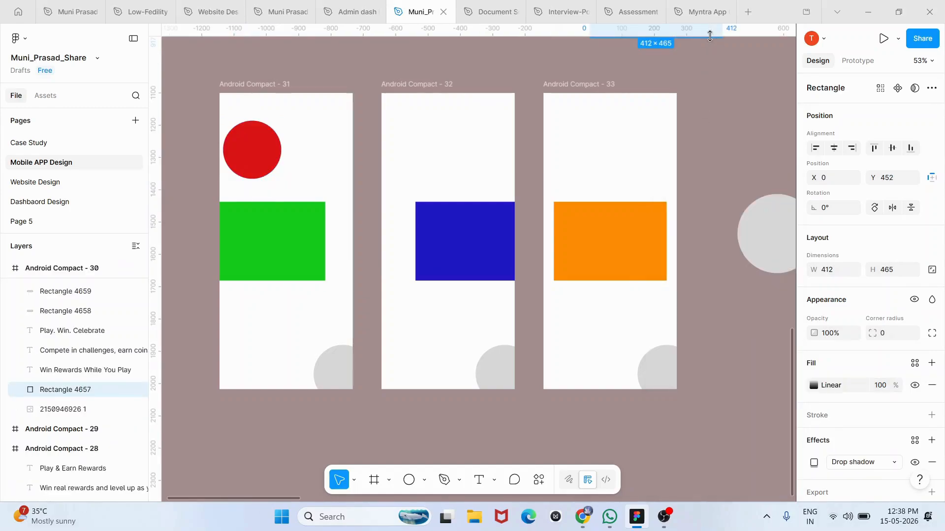
left_click(275, 144)
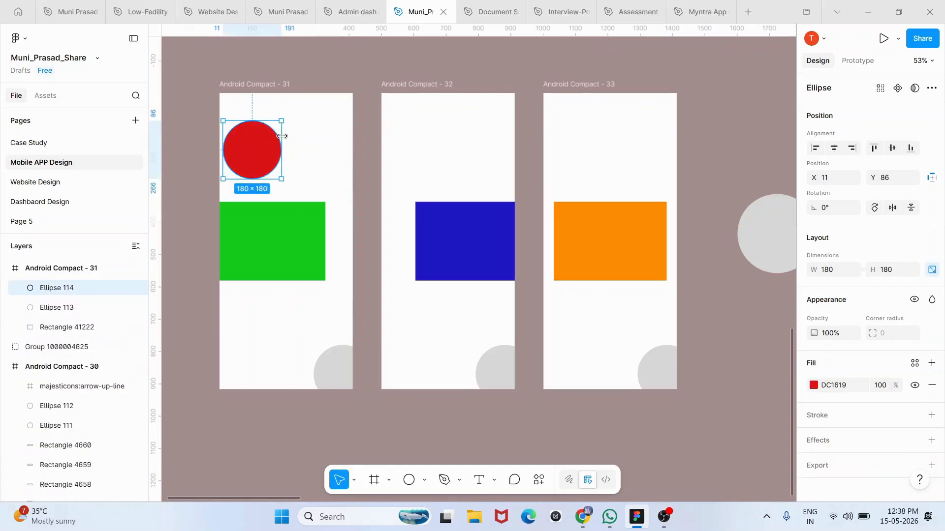
Paste copies of the red circle from Android Compact - 31 into Android Compact - 32 and Android Compact - 33
key("alt")
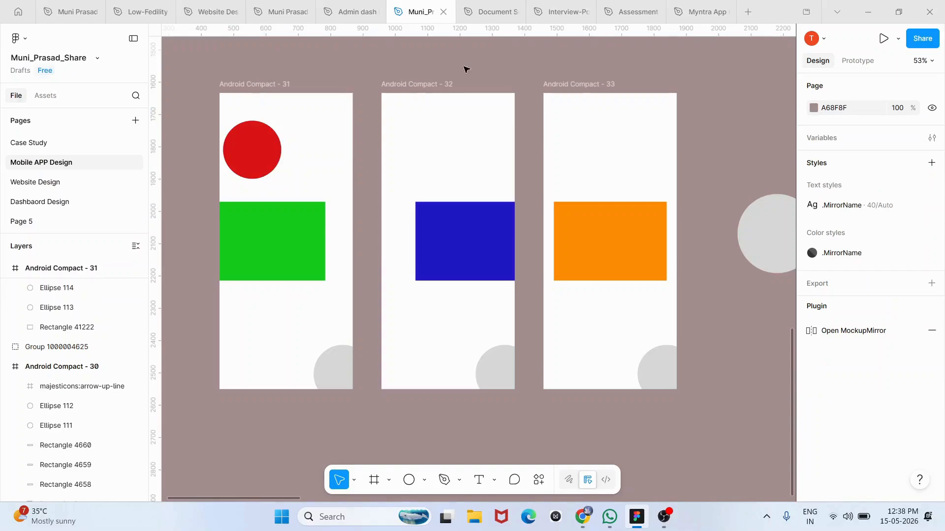
left_click(427, 86)
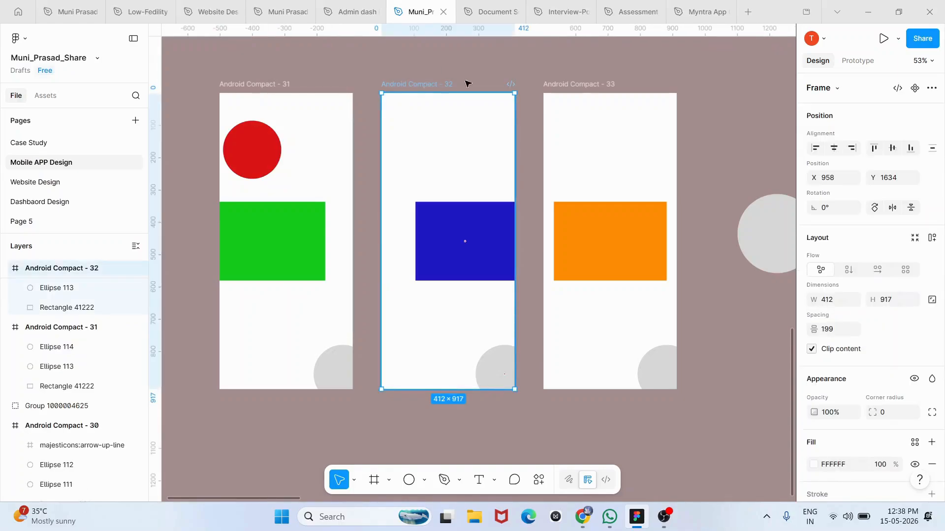
left_click(565, 83, "shift")
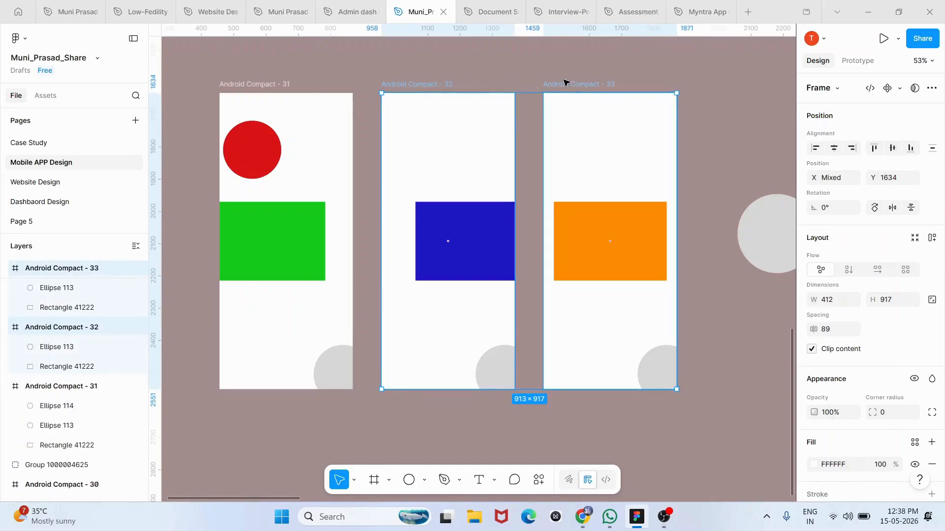
left_click(501, 66)
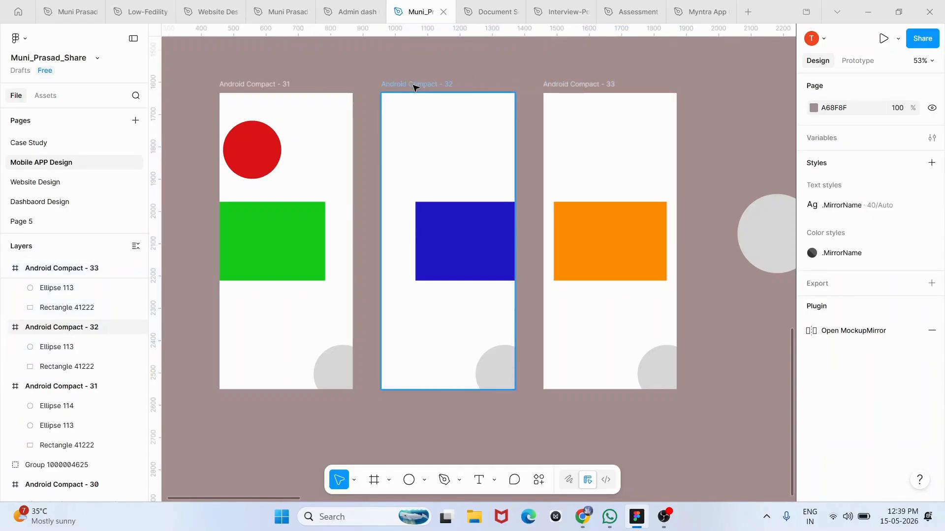
left_click(413, 85)
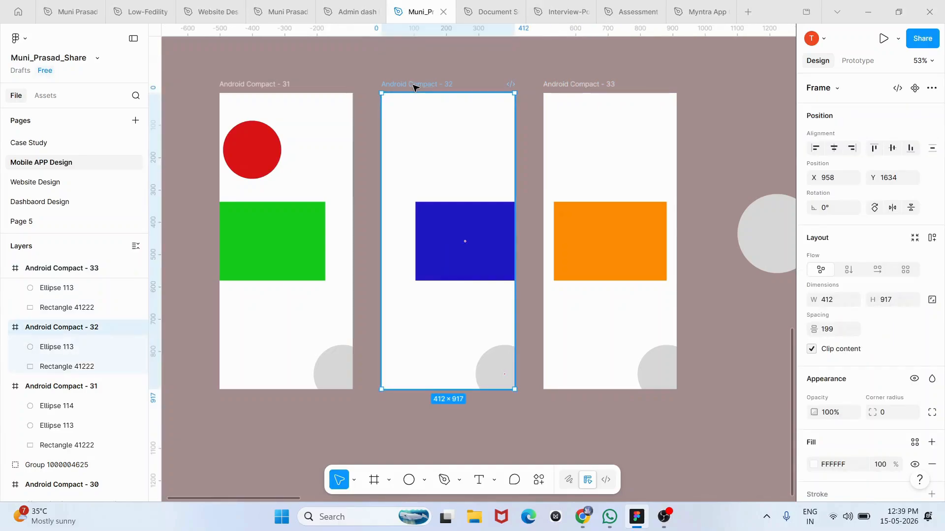
left_click(579, 85, "shift")
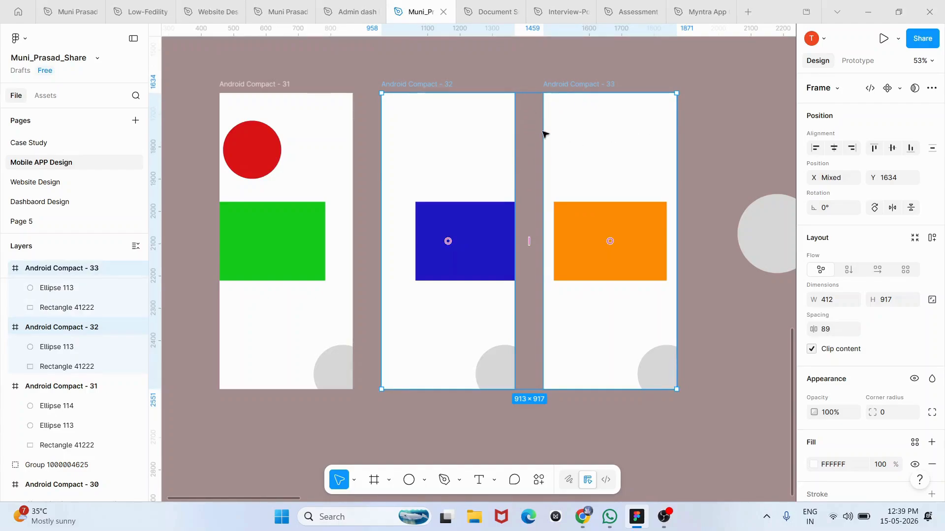
key("ctrl+v")
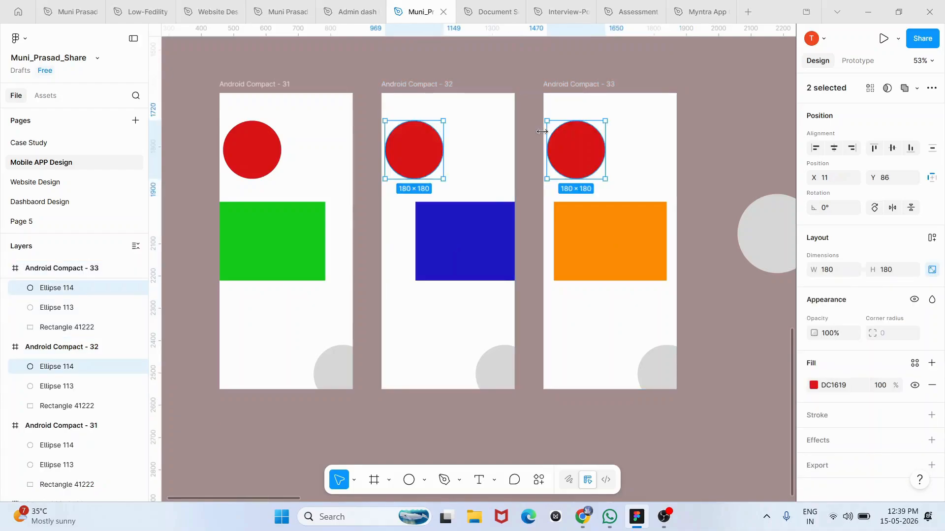
left_click(523, 79)
Check the distances from each red circle to the edges of its frame across all three Android Compact frames
left_click(274, 141)
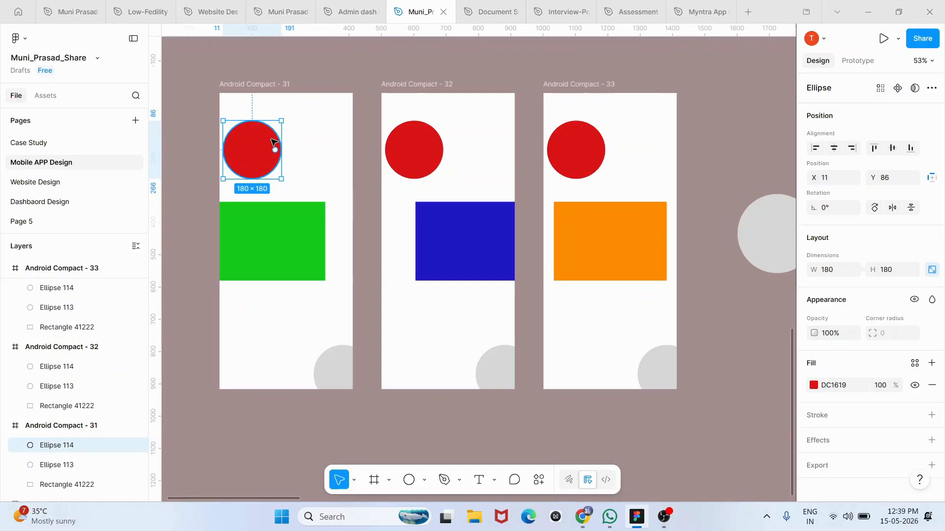
key("alt")
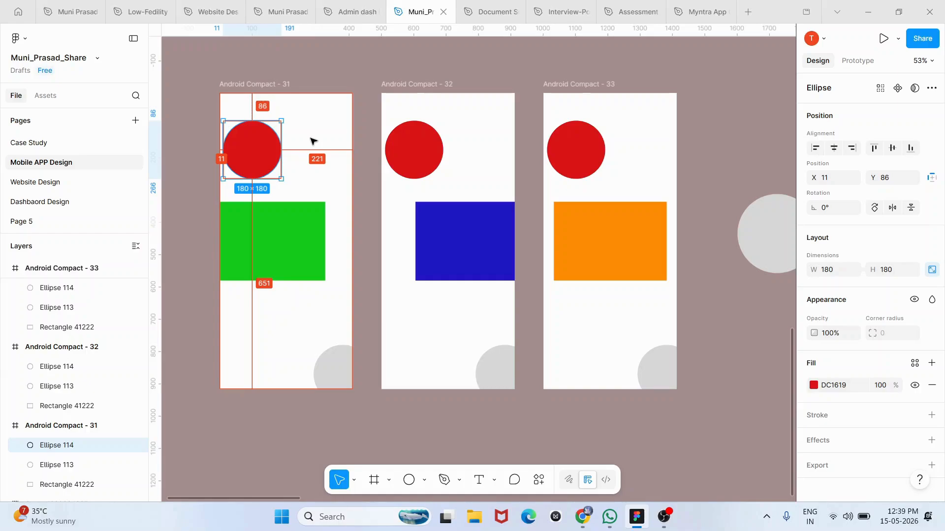
left_click(433, 147)
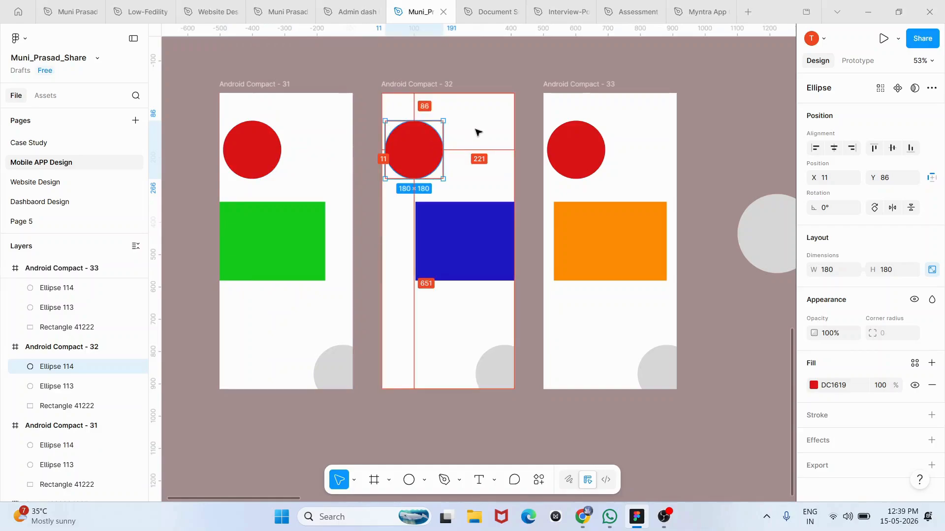
left_click(566, 150)
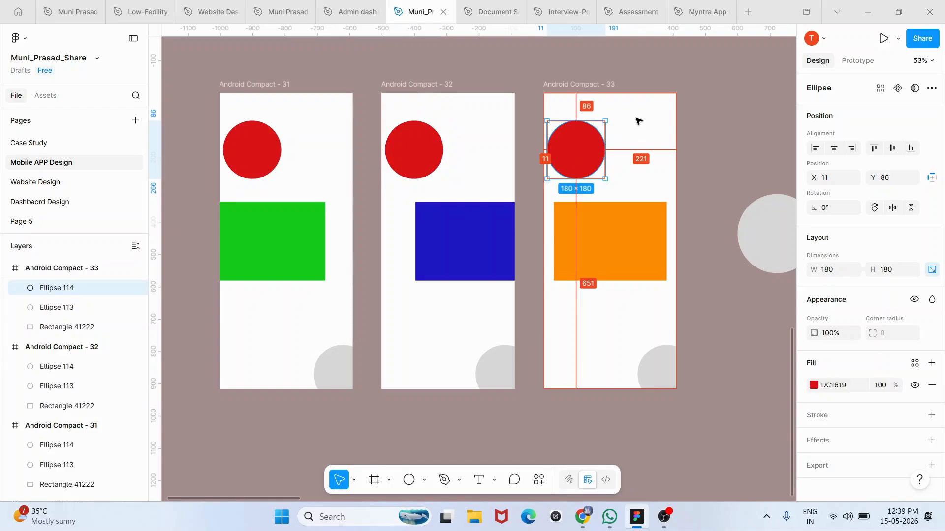
left_click(255, 145)
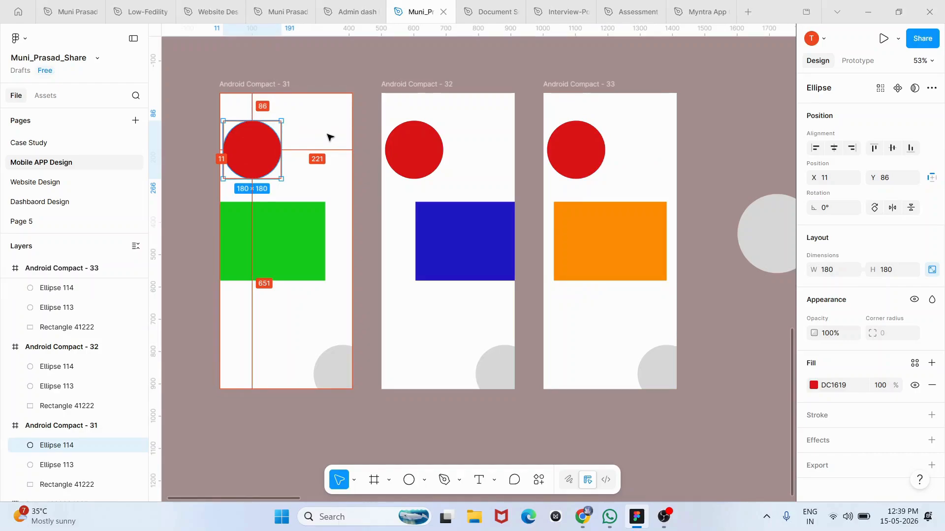
left_click(399, 149)
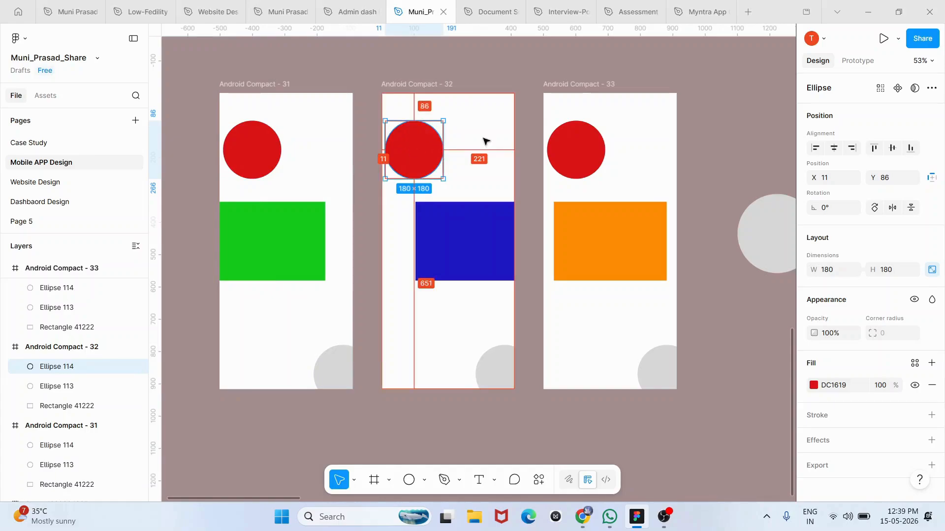
left_click(596, 141)
key("alt")
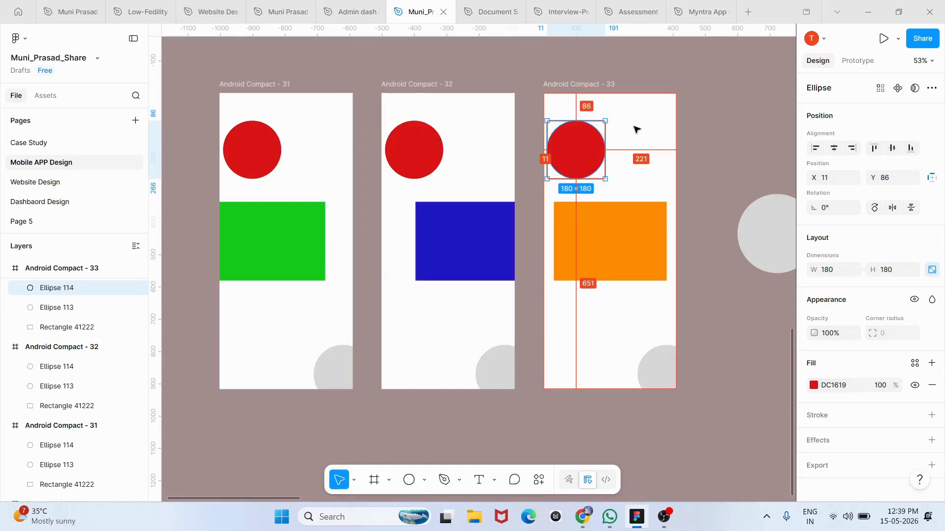
Delete the spare grey circle lying outside the frames beside Android Compact - 33
scroll(650, 129, "right", 1)
left_click(719, 122)
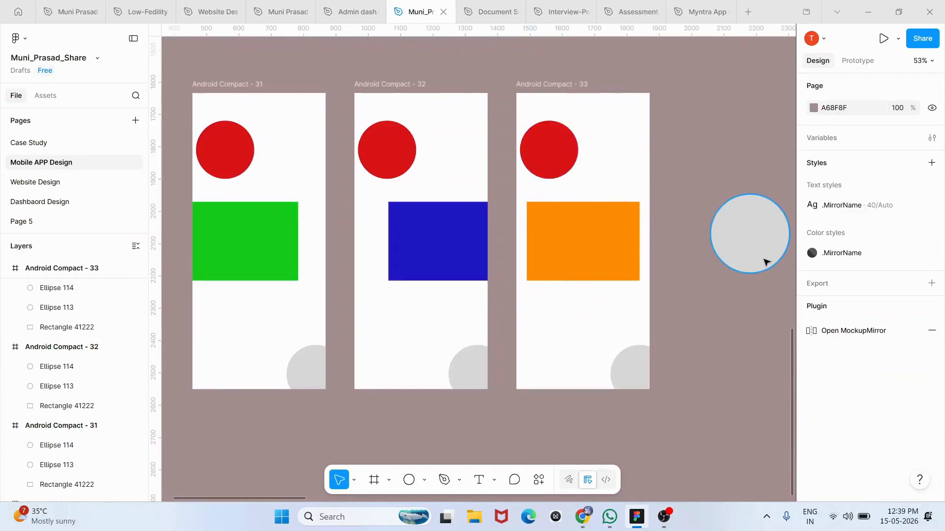
left_click(766, 262)
key("Delete")
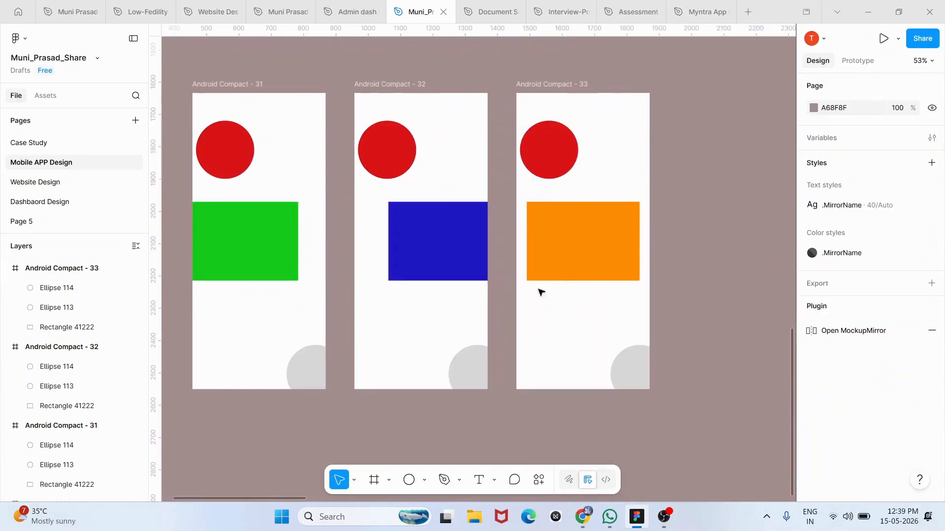
Draw a three-sided polygon about 143 × 143 on the canvas beside Android Compact - 33 with the Polygon tool
left_click(390, 481)
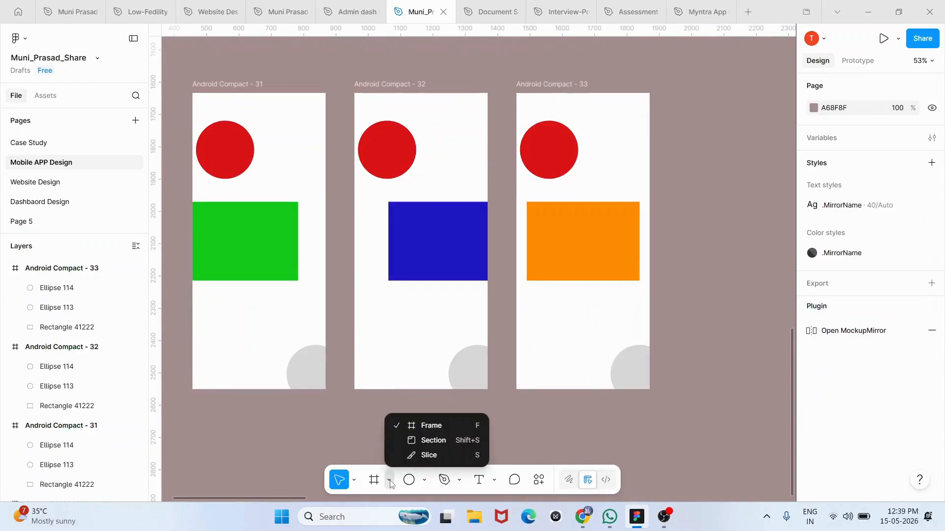
left_click(422, 485)
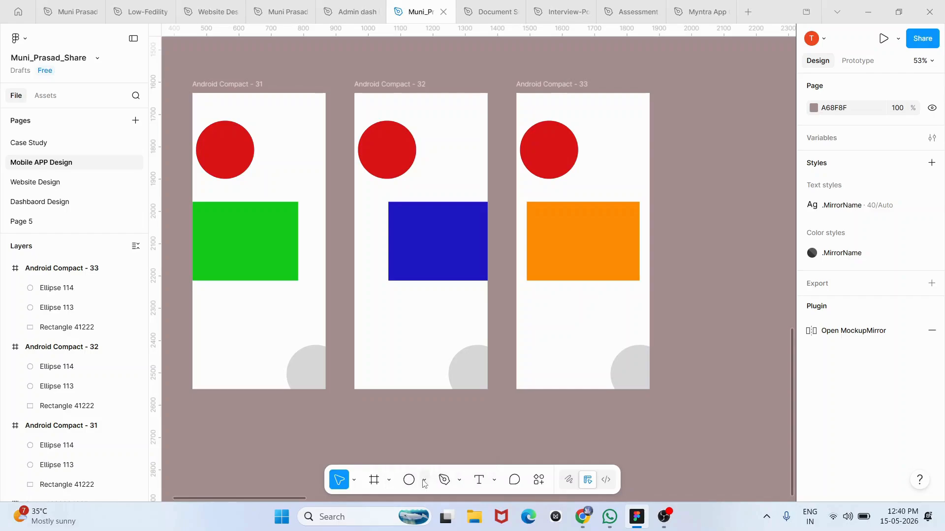
left_click(425, 484)
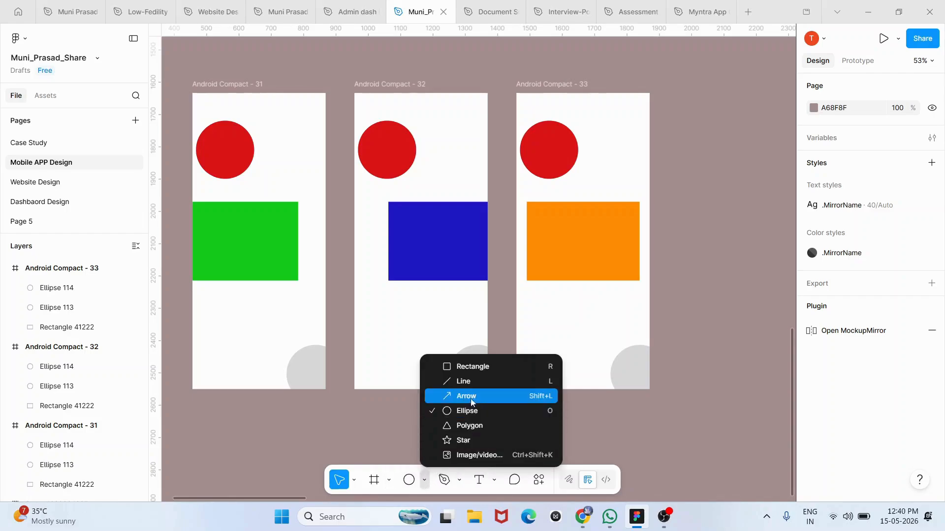
left_click(480, 427)
left_click_drag(677, 106, 725, 143)
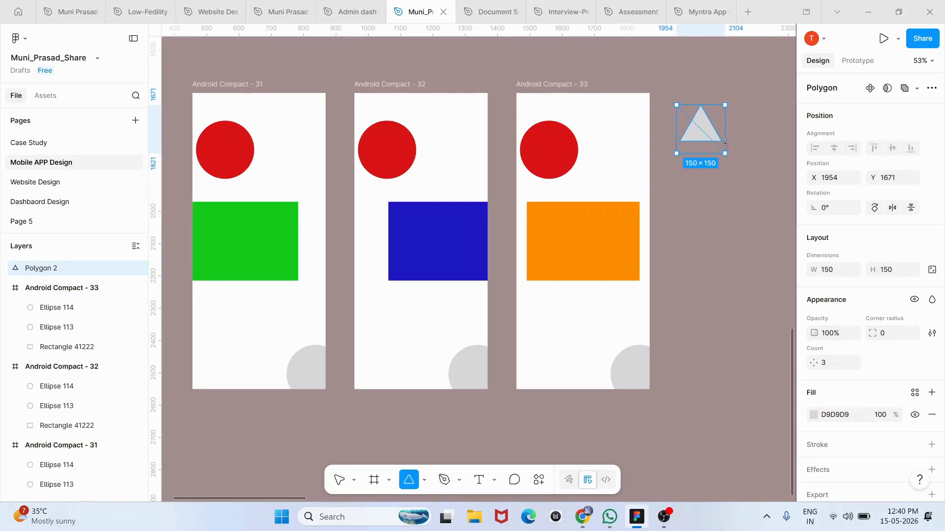
mouse_move(725, 143)
left_mouse_down()
mouse_move(750, 178)
mouse_move(722, 151)
left_mouse_up()
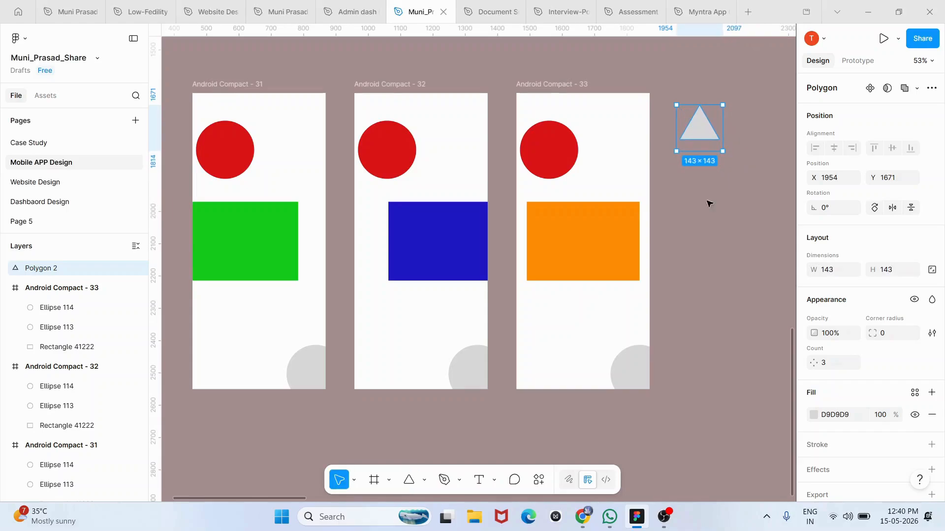
left_click(670, 188)
left_click(415, 481)
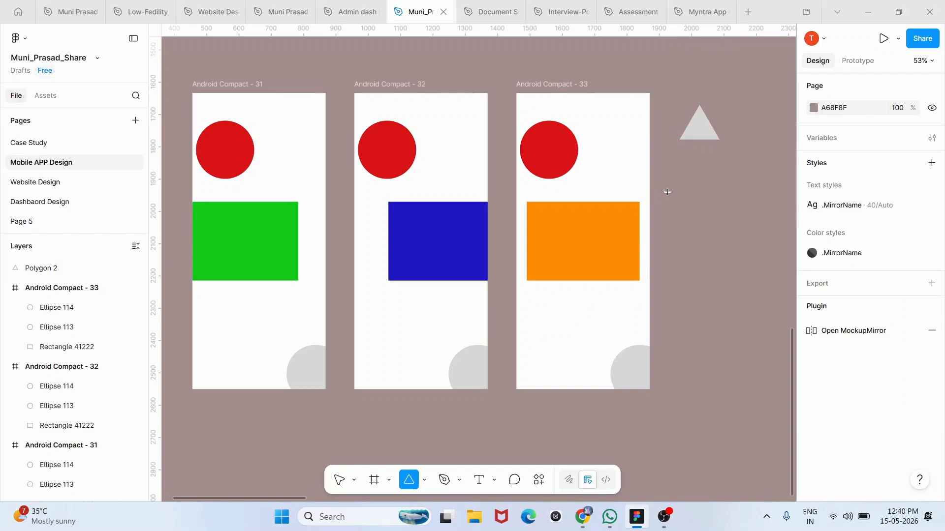
mouse_move(667, 192)
left_mouse_down()
mouse_move(761, 308)
mouse_move(763, 331)
mouse_move(755, 302)
mouse_move(679, 217)
mouse_move(690, 272)
mouse_move(759, 416)
mouse_move(706, 300)
mouse_move(649, 320)
mouse_move(699, 423)
mouse_move(712, 296)
mouse_move(676, 291)
mouse_move(671, 445)
mouse_move(755, 455)
mouse_move(738, 286)
mouse_move(705, 419)
left_mouse_up()
key("Delete")
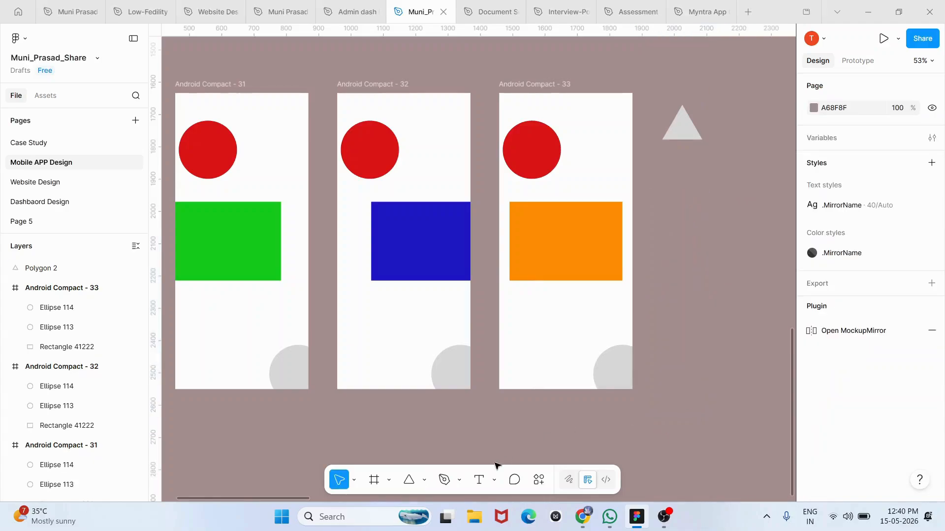
Draw a larger triangle about 232 × 232 and place it below the orange rectangle in Android Compact - 33, about X 90, Y 604
left_click(409, 480)
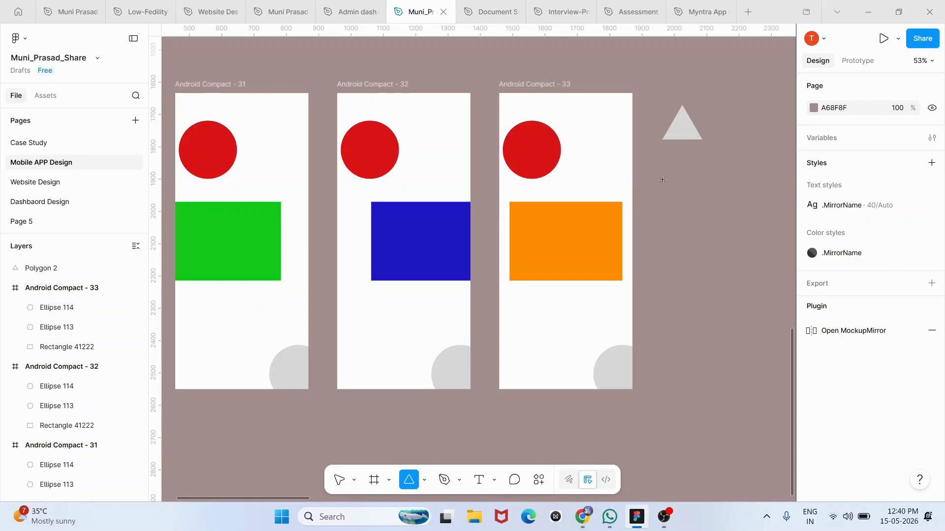
left_click_drag(662, 180, 712, 256)
left_click(721, 160)
left_click_drag(707, 206, 580, 309)
Fill the triangle in Android Compact - 33 with yellow FFBB00 from the page's colours
scroll(812, 388, "down", 1)
left_click(815, 378)
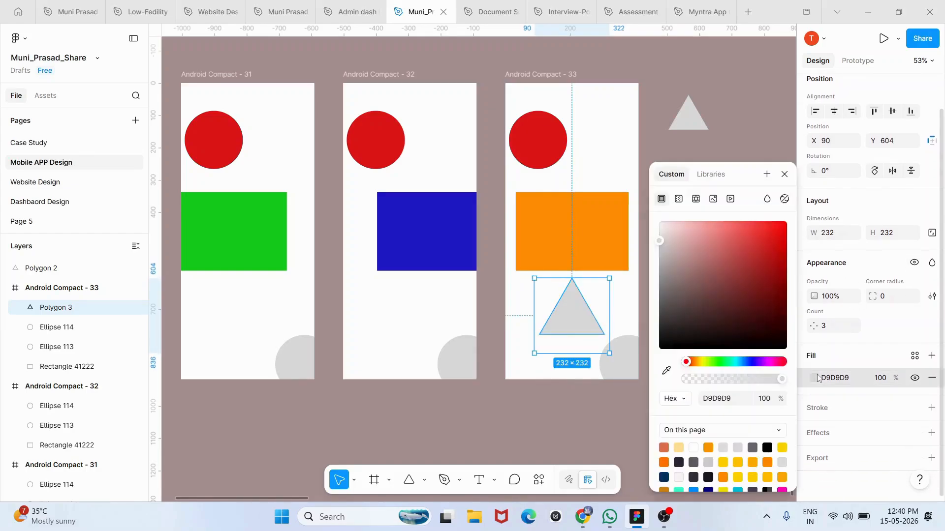
left_click(704, 363)
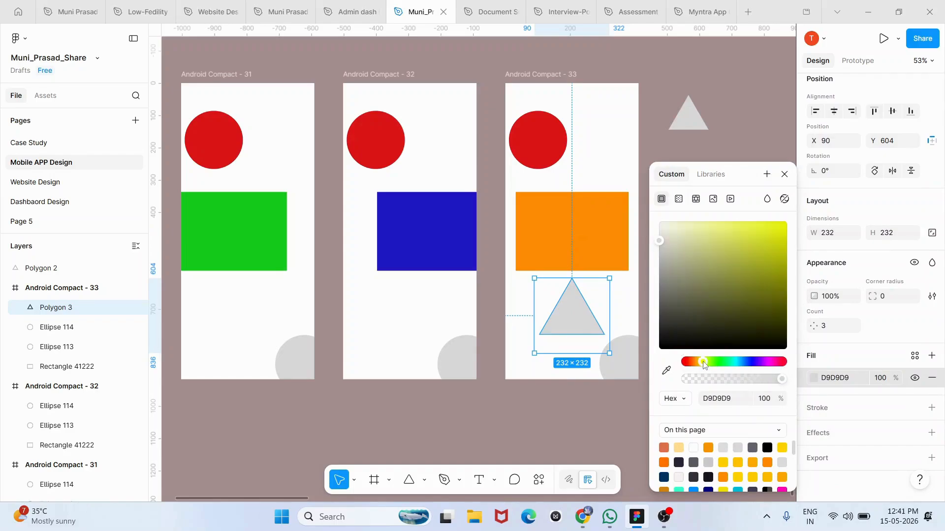
left_click(768, 477)
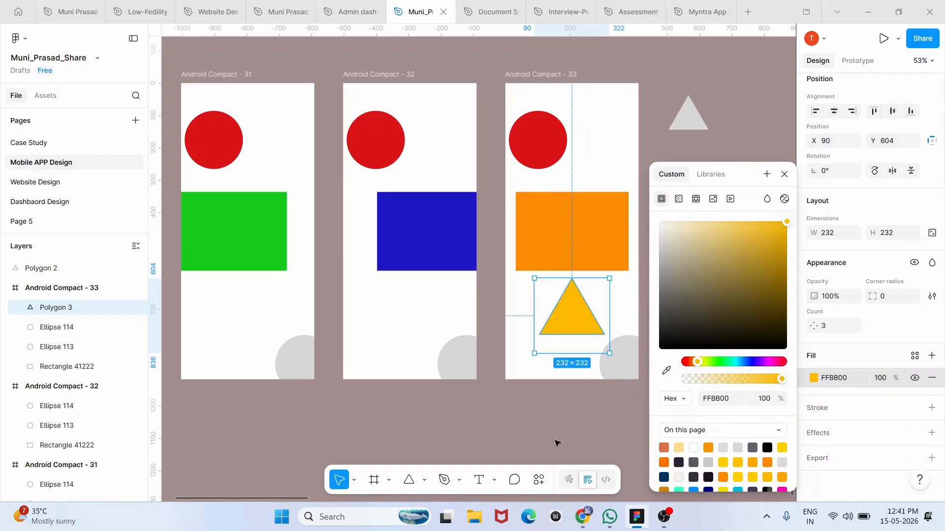
left_click(557, 443)
Copy the yellow triangle and paste it into Android Compact - 32 and Android Compact - 31
scroll(565, 424, "left", 3)
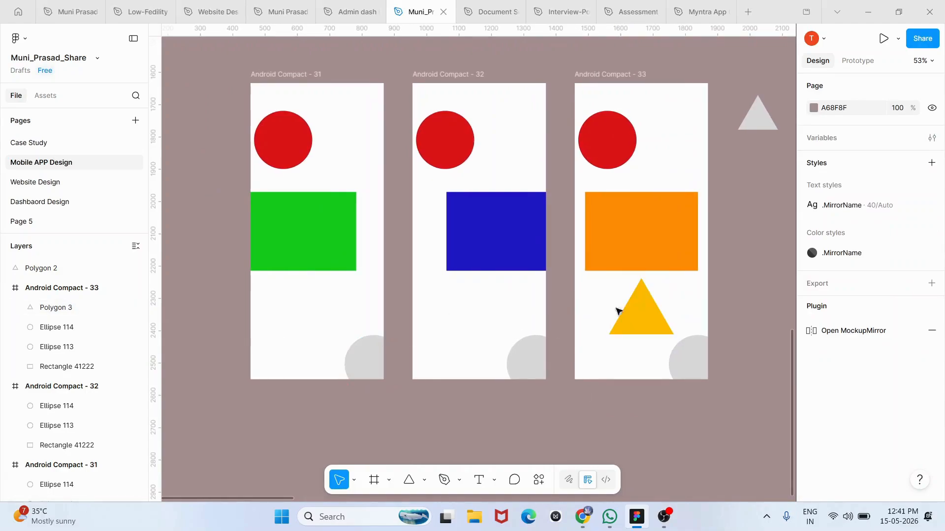
left_click(653, 318)
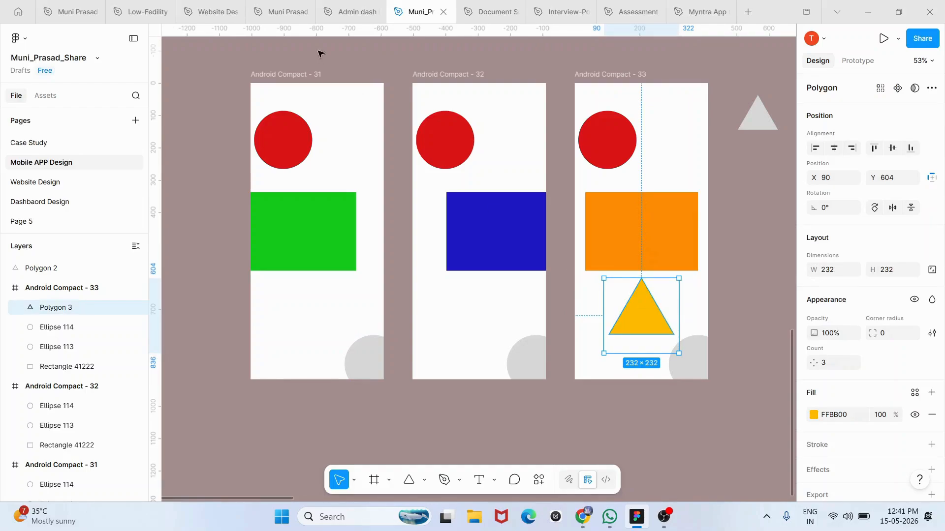
left_click(464, 74)
left_click(285, 74, "shift")
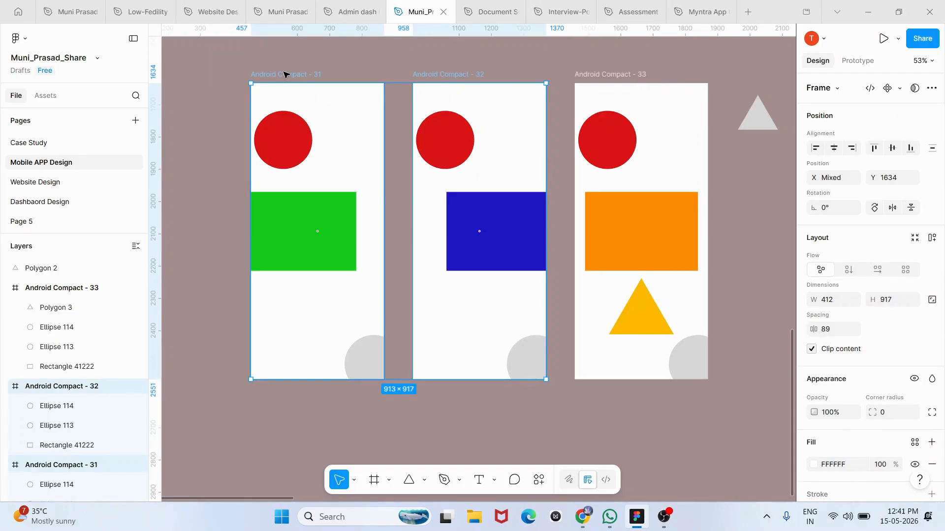
key("ctrl+v")
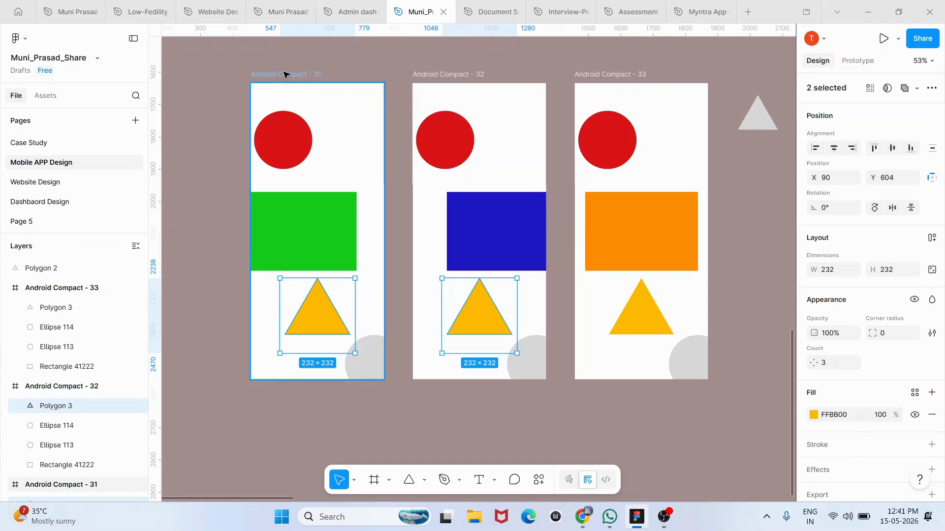
Centre the blue rectangle horizontally within Android Compact - 32
left_click(497, 225)
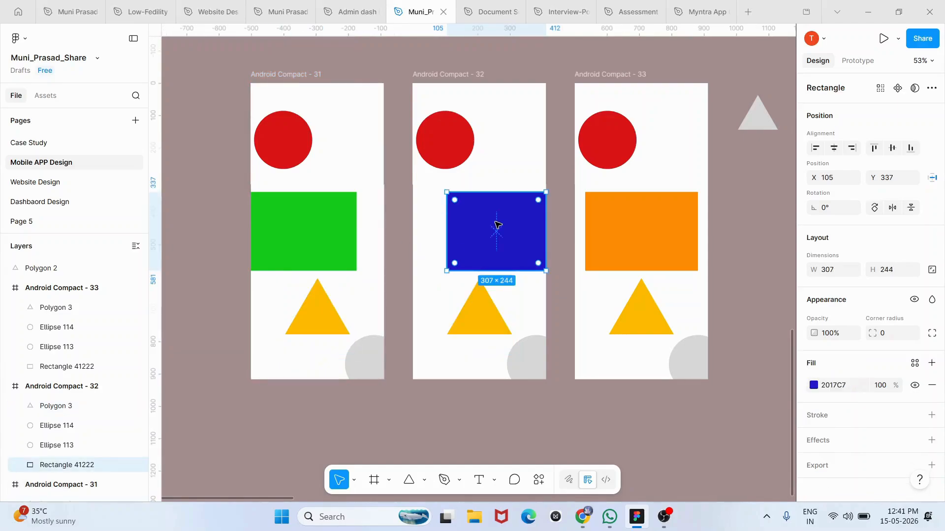
scroll(496, 224, "up", 5)
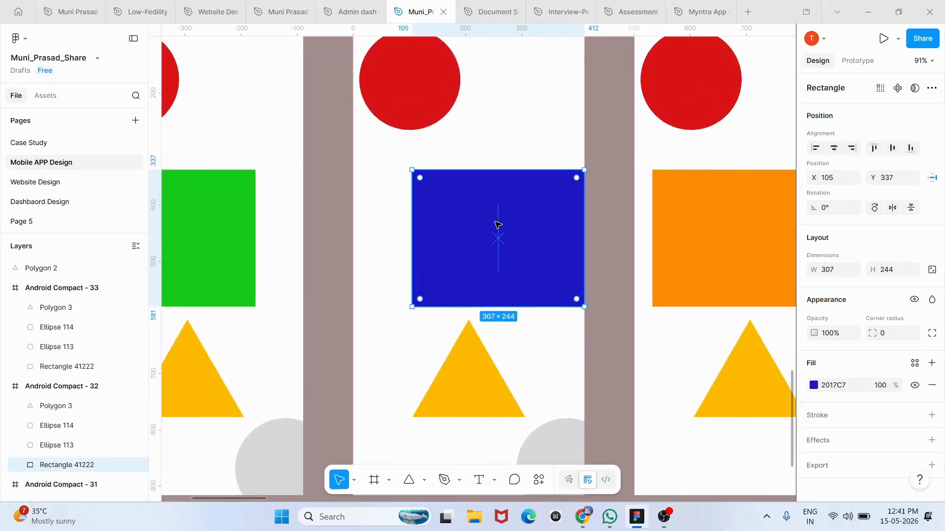
left_click(841, 151)
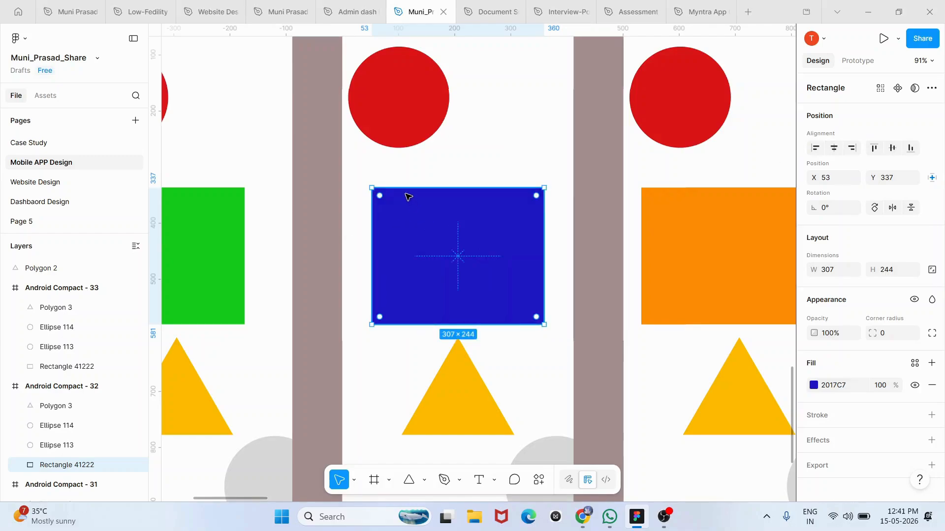
left_click(365, 196)
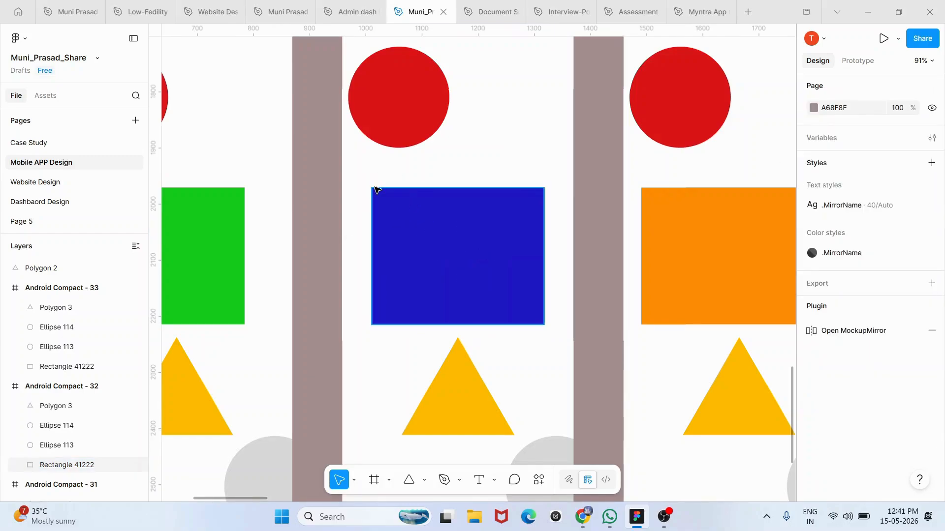
Round all corners of the blue rectangle in Android Compact - 32 to a radius of 20
scroll(376, 190, "up", 5)
scroll(378, 191, "up", 1)
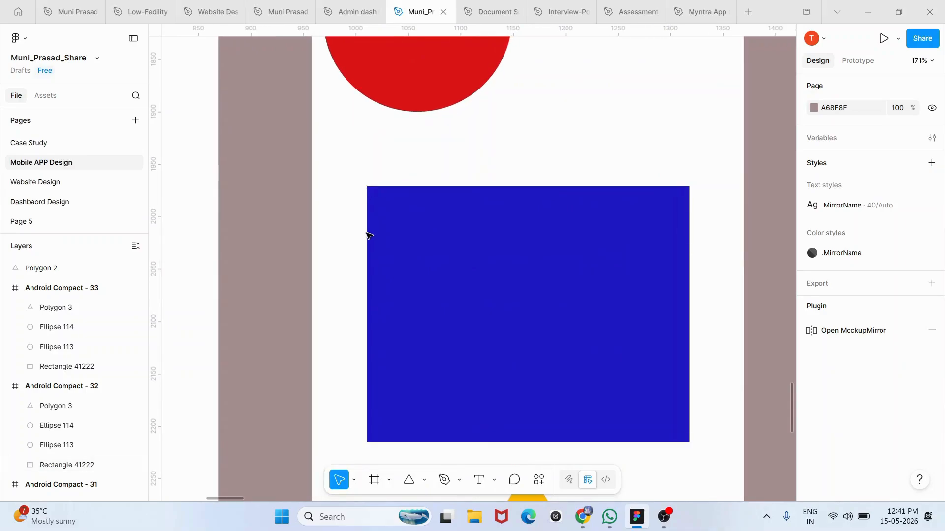
scroll(372, 268, "down", 3)
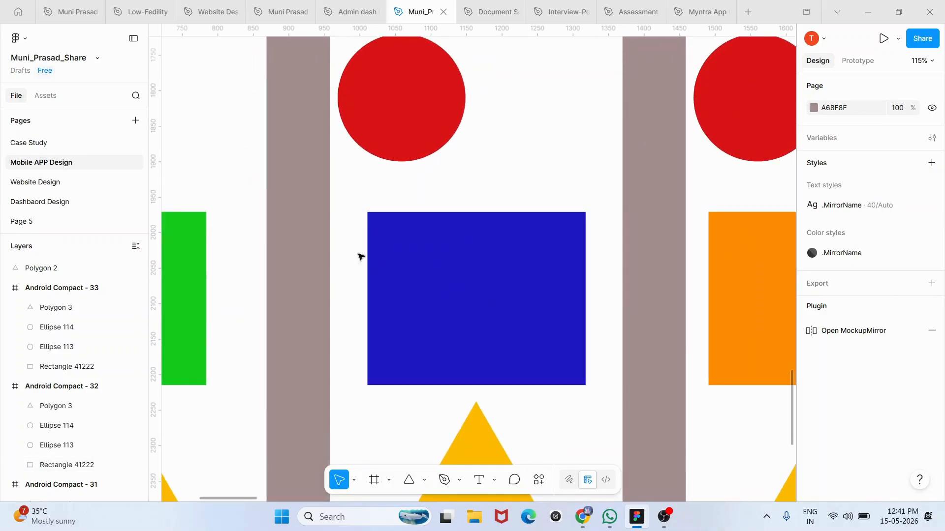
scroll(362, 285, "down", 2)
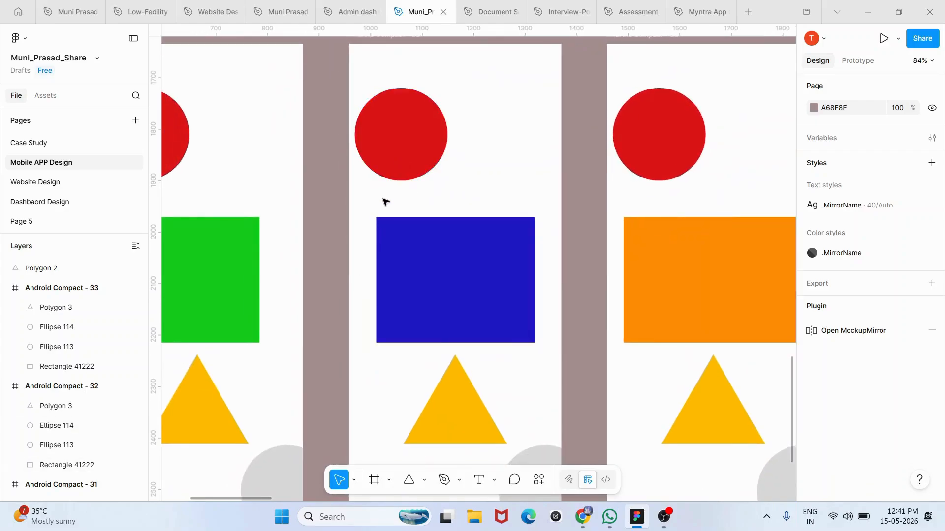
left_click(407, 242)
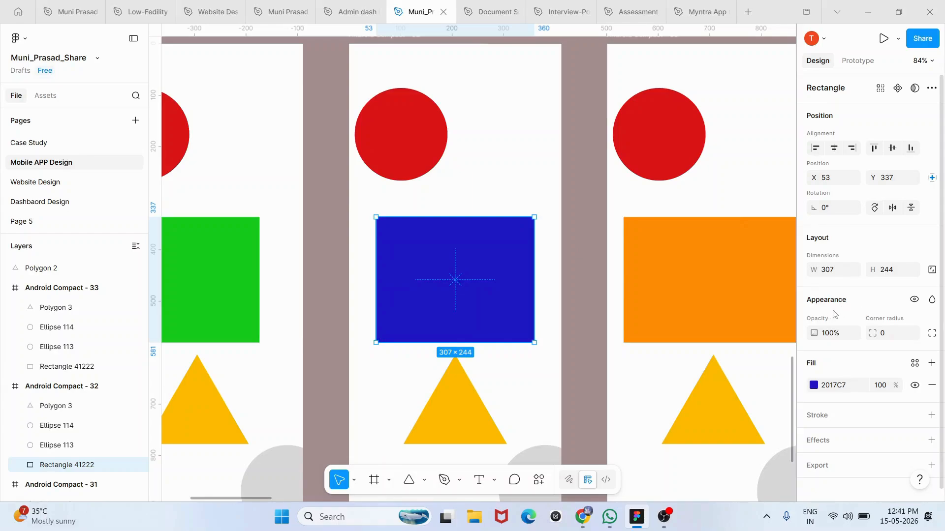
left_click(891, 336)
key("Return")
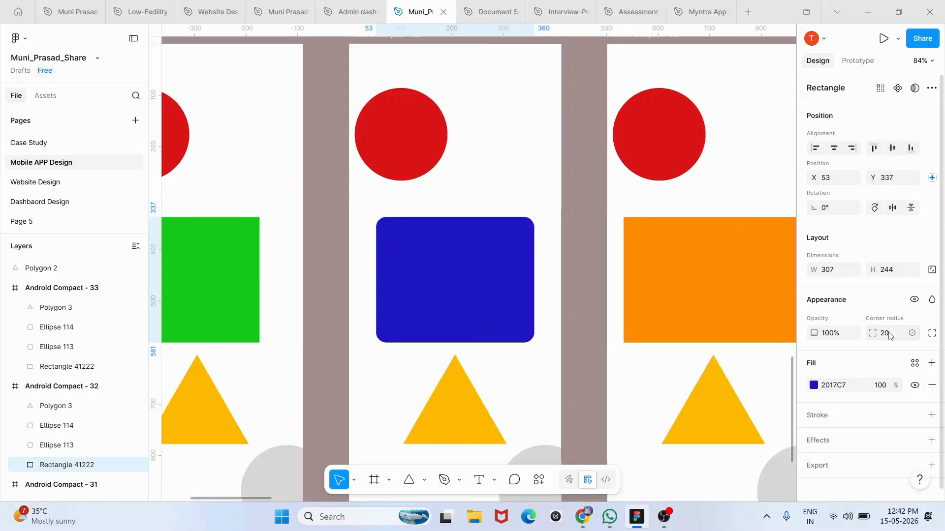
left_click(592, 275)
scroll(521, 223, "up", 4)
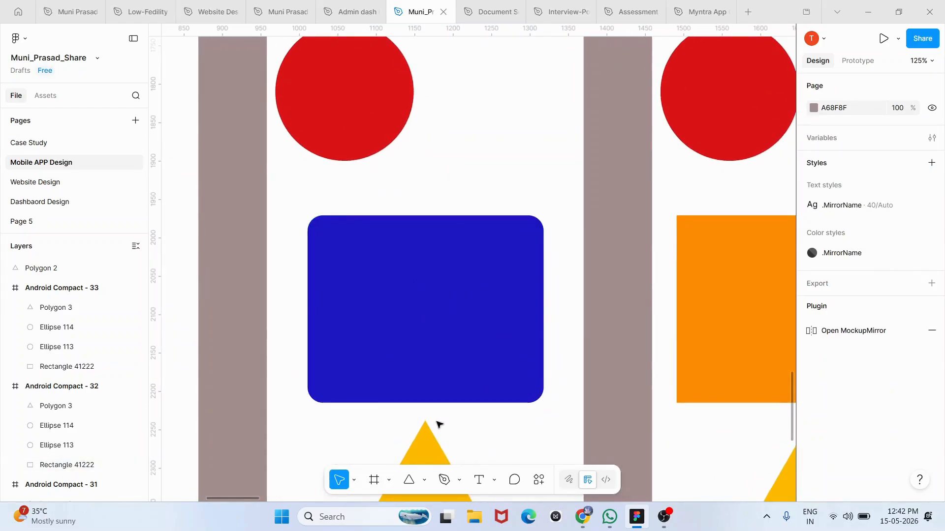
scroll(331, 341, "down", 2)
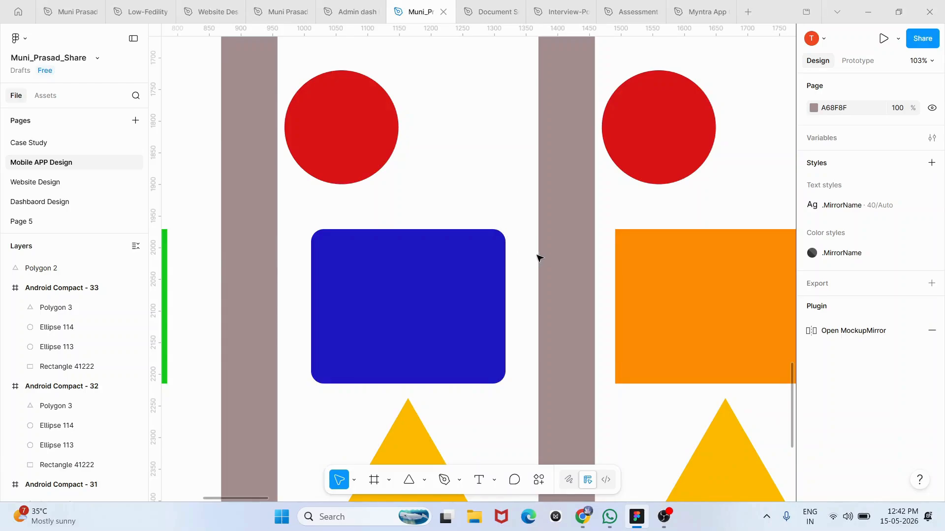
Enlarge the blue rectangle's corner rounding on the canvas to about 58, and set the corner radius to exactly 30
left_click(474, 291)
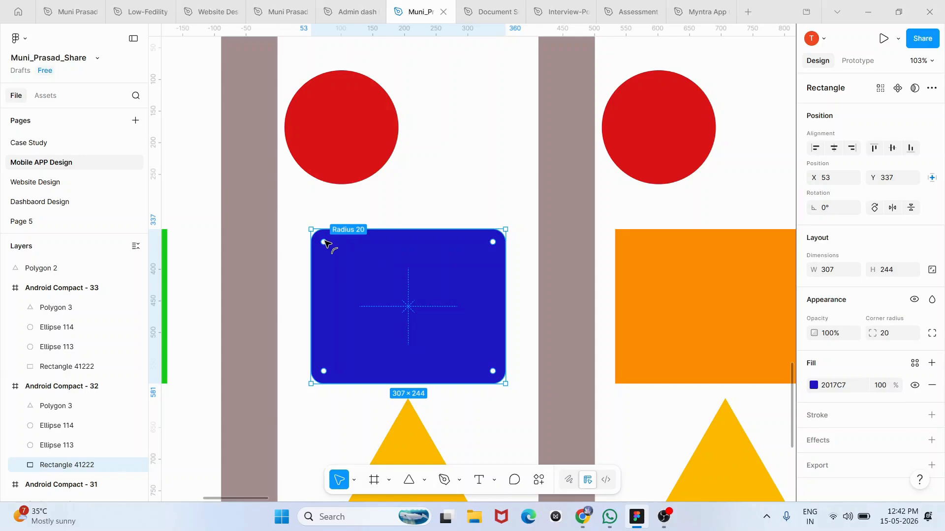
left_click_drag(325, 242, 360, 266)
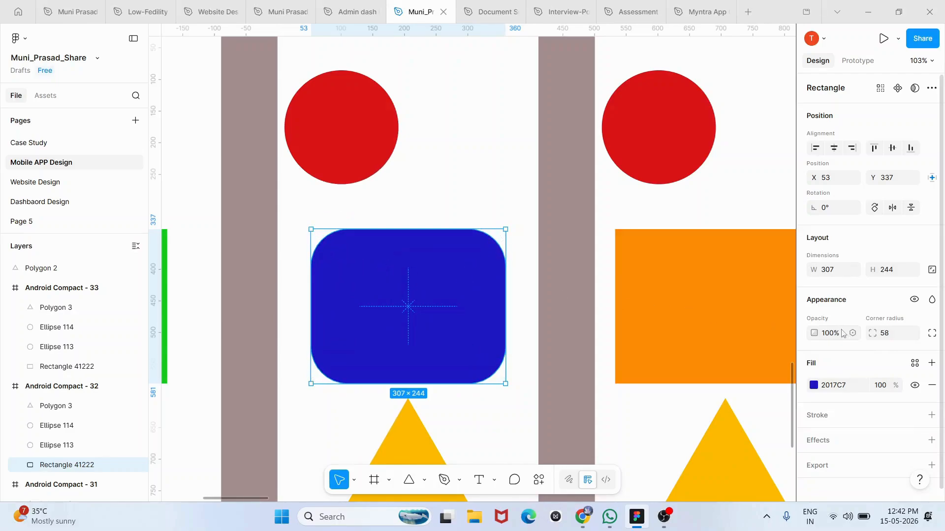
left_click(896, 334)
type("30")
key("Return")
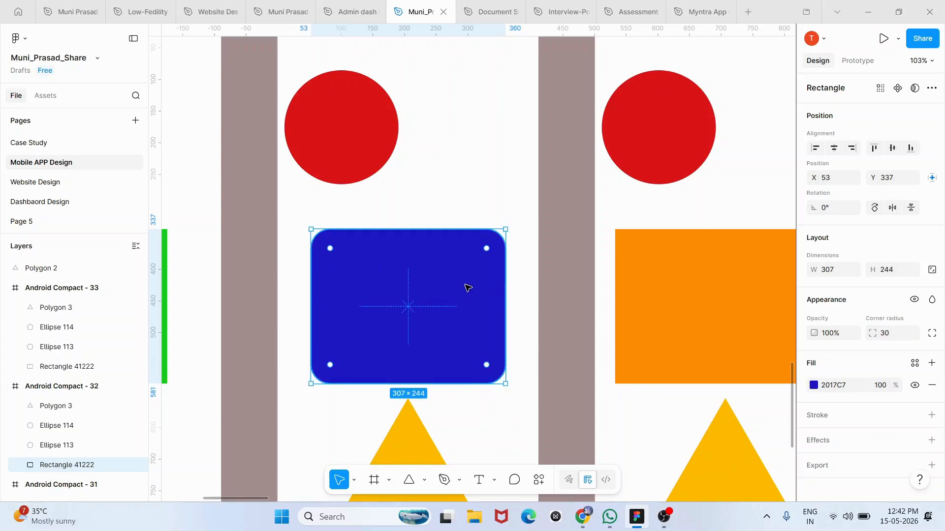
Adjust the blue rectangle's corner rounding directly on the canvas to about 11, followed by about 24
mouse_move(486, 248)
mouse_move(486, 248)
left_mouse_down()
mouse_move(509, 244)
mouse_move(500, 237)
left_mouse_up()
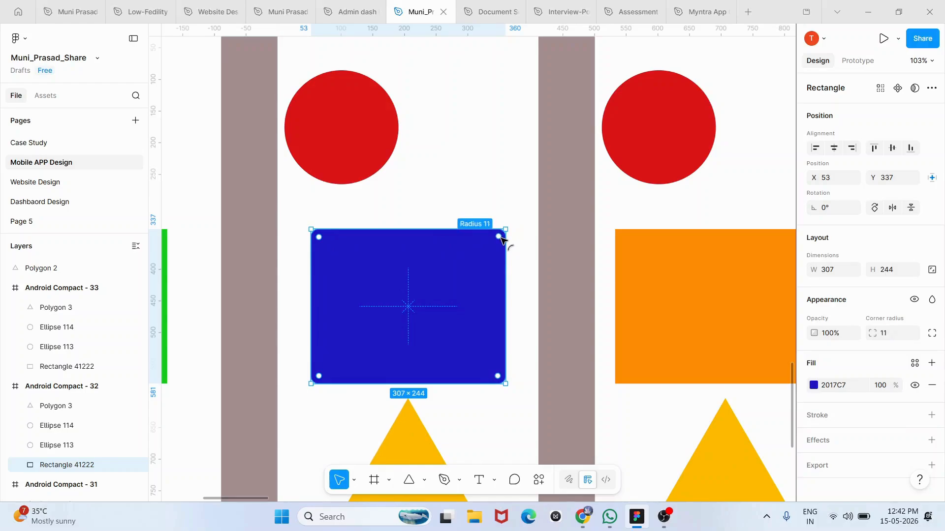
left_click(552, 262)
left_click(451, 259)
left_click_drag(498, 240, 492, 247)
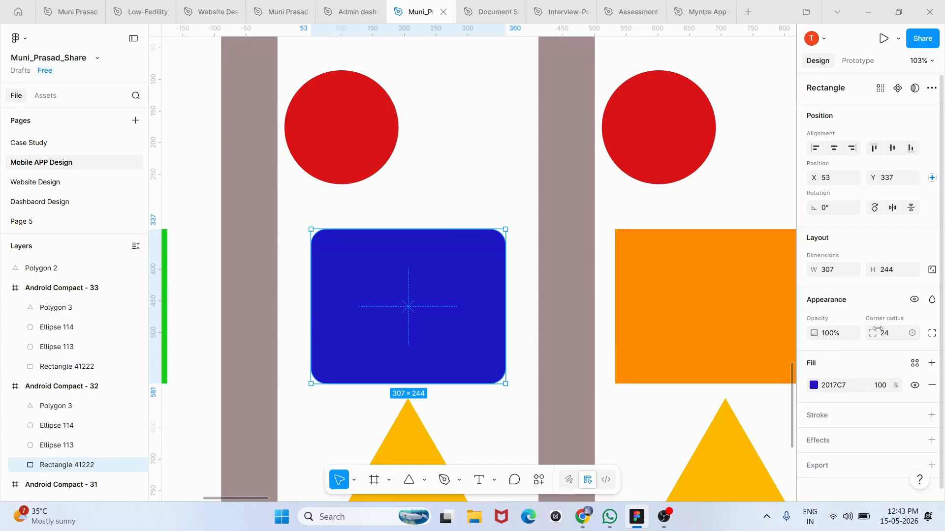
left_click(893, 338)
left_click(891, 349)
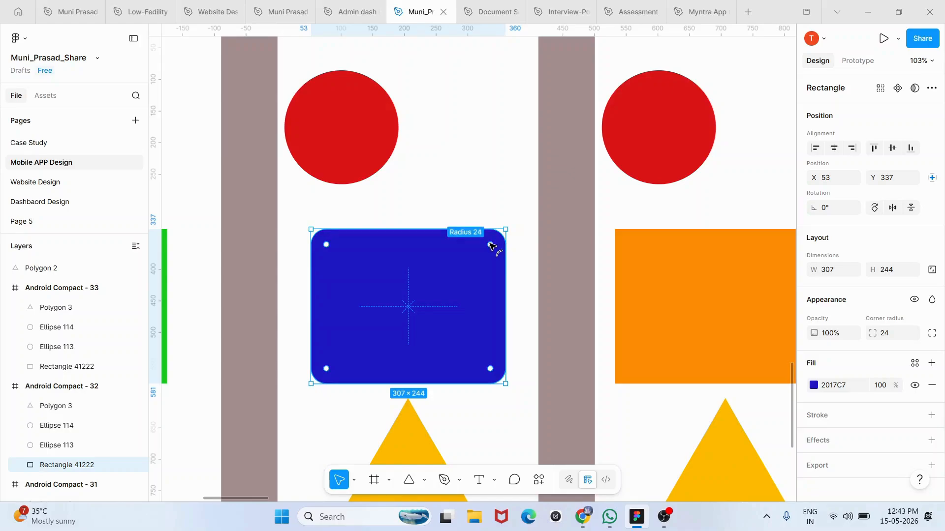
Reduce the blue rectangle's corner rounding on the canvas to about 16, followed by about 14
mouse_move(490, 245)
left_mouse_down()
mouse_move(488, 261)
mouse_move(506, 238)
mouse_move(502, 247)
left_mouse_up()
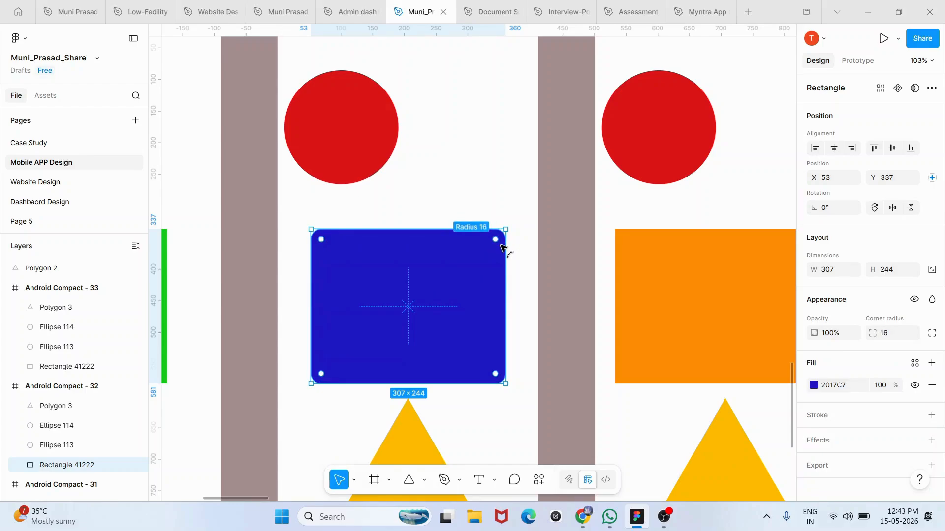
left_click_drag(500, 247, 502, 244)
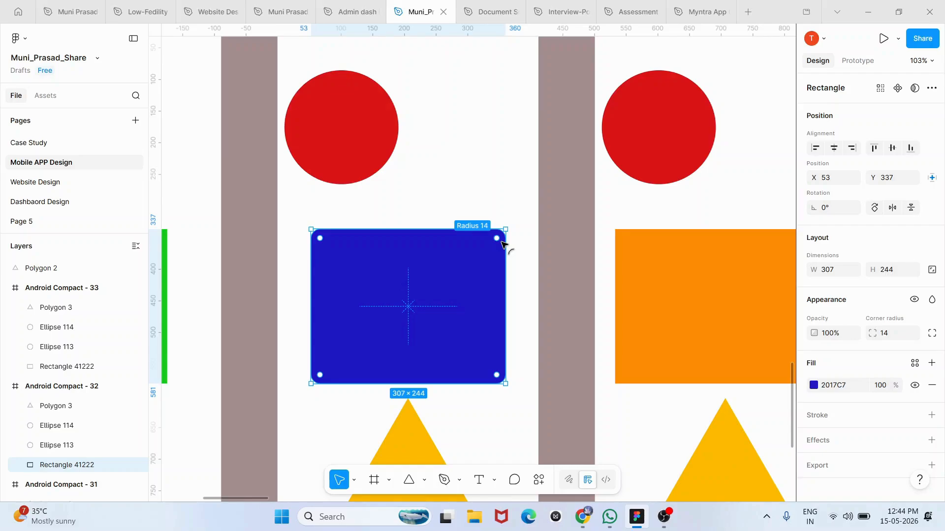
left_click(565, 272)
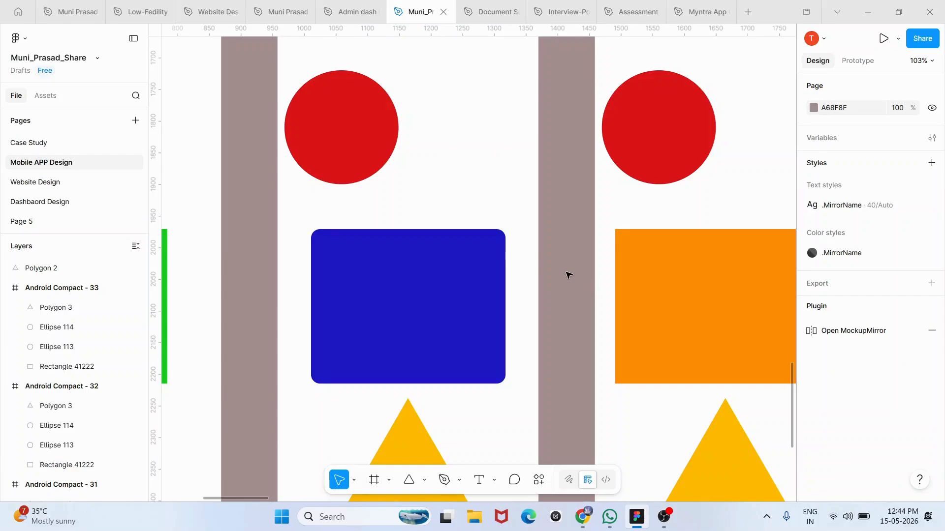
scroll(568, 275, "down", 2)
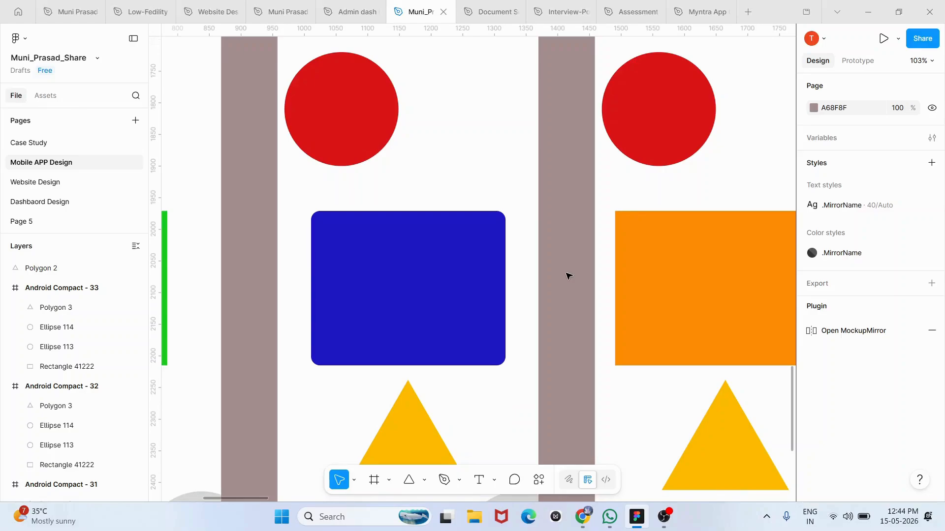
Remove the blue rectangle's corner rounding on the canvas, bringing the radius down to 0
left_click(457, 249)
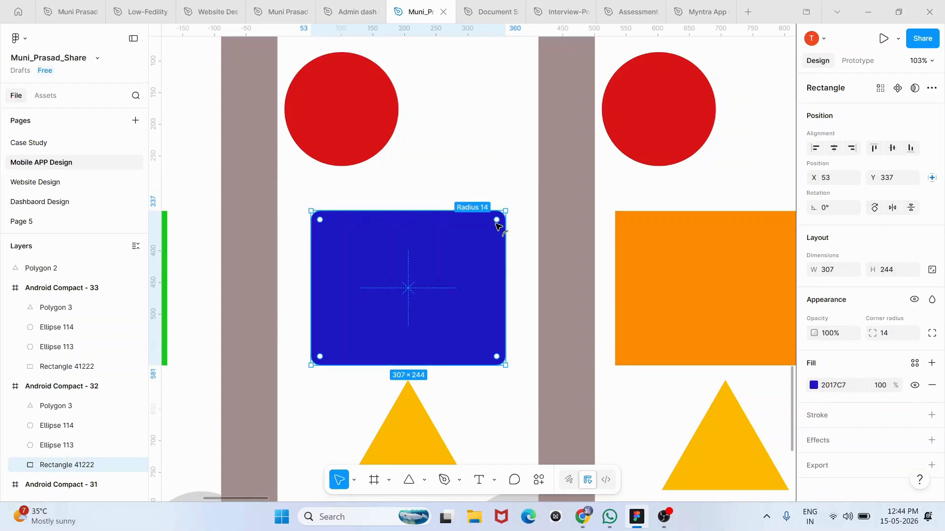
left_click_drag(496, 220, 531, 166)
left_click(530, 166)
Set the square-cornered blue rectangle's corner radius back to 20
left_click(456, 258)
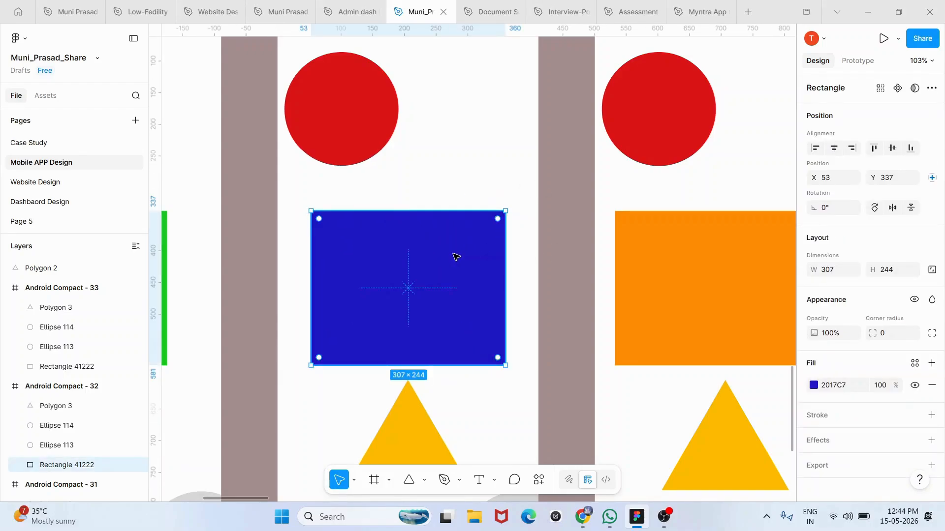
left_click(895, 336)
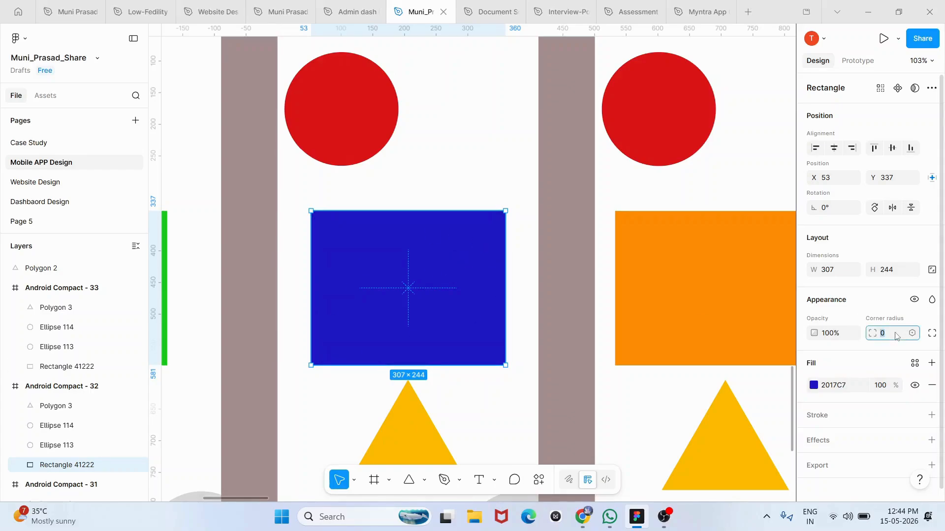
type("20")
key("Return")
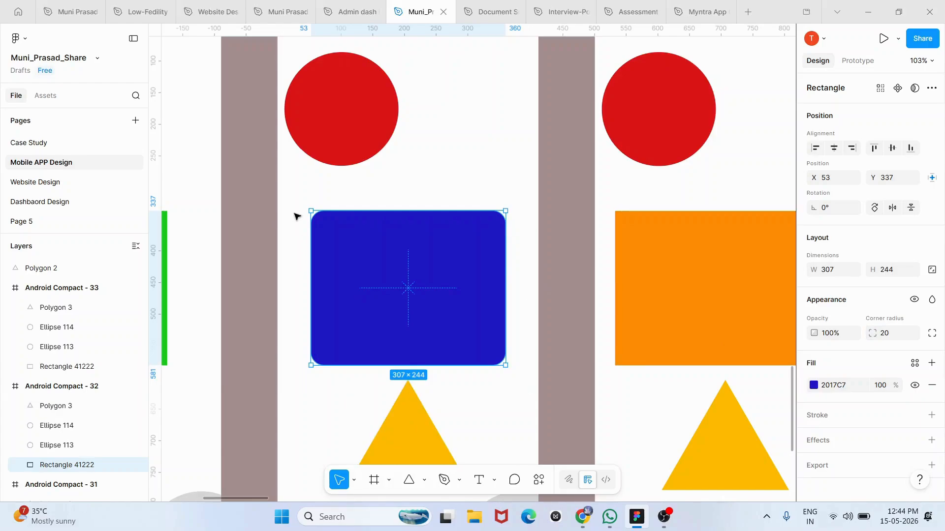
left_click(565, 210)
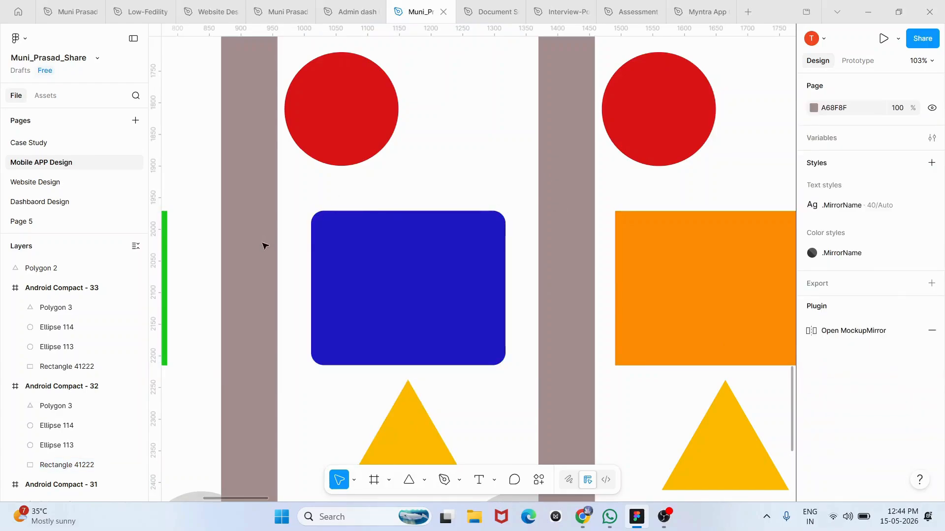
Use individual corner radii on the blue rectangle and set its bottom-left and bottom-right corners to 0
left_click(315, 332)
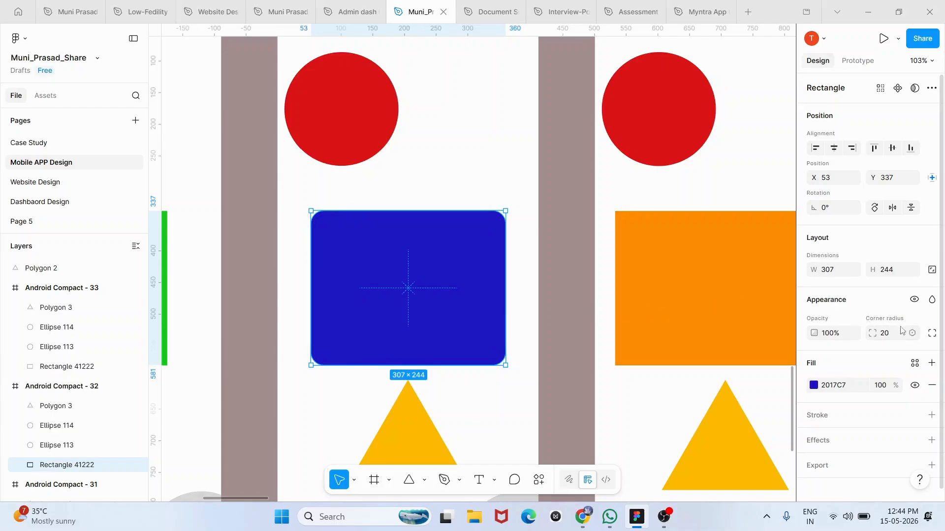
left_click(932, 335)
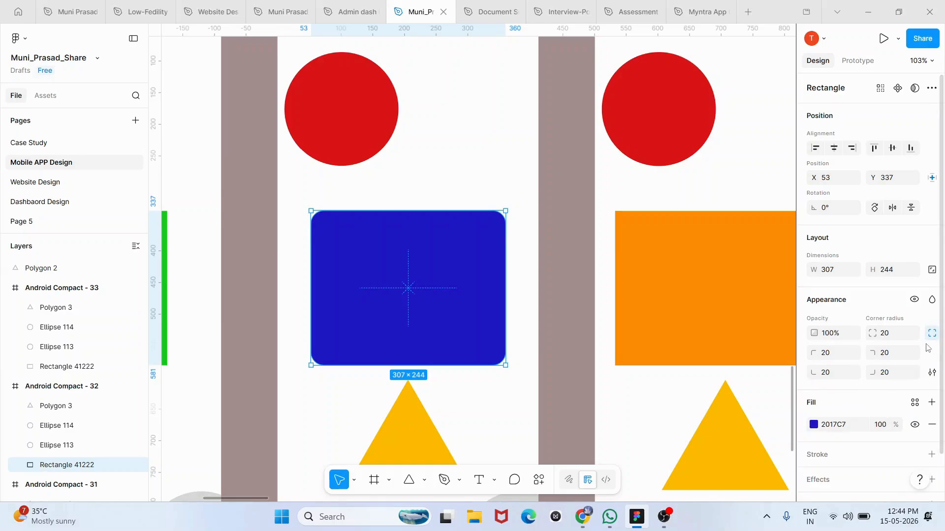
left_click(834, 374)
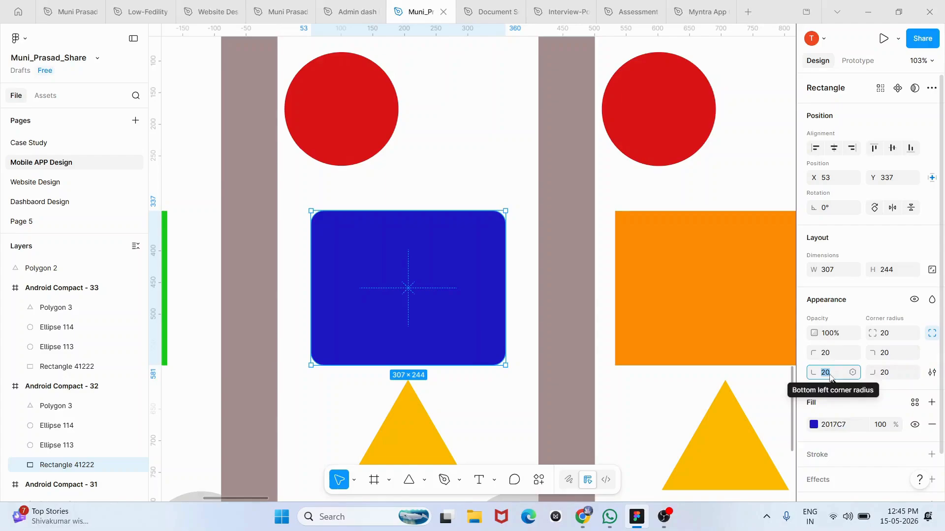
type("0")
key("Return")
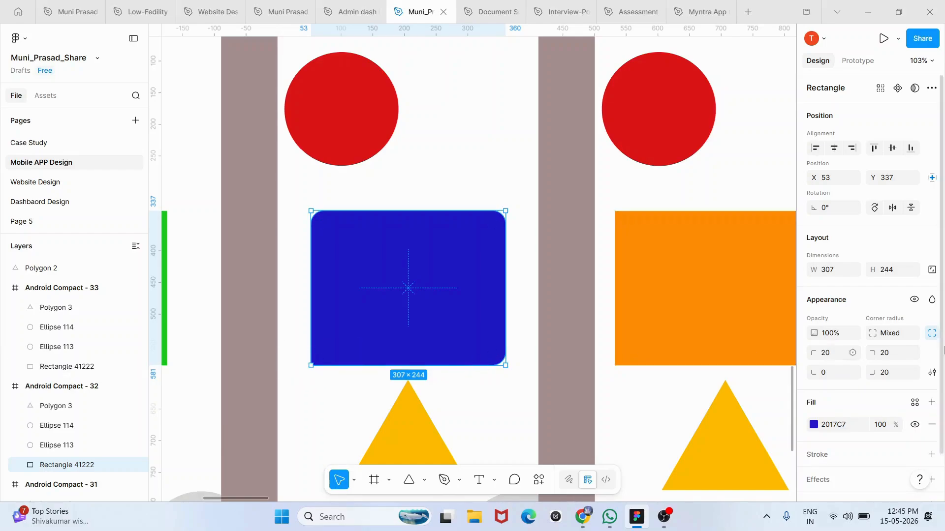
left_click(896, 377)
type("0")
key("Return")
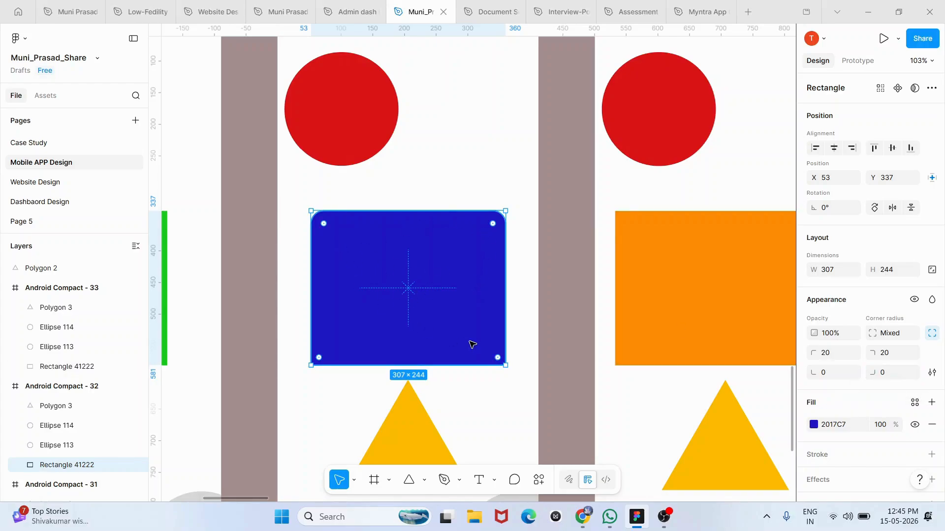
left_click(572, 321)
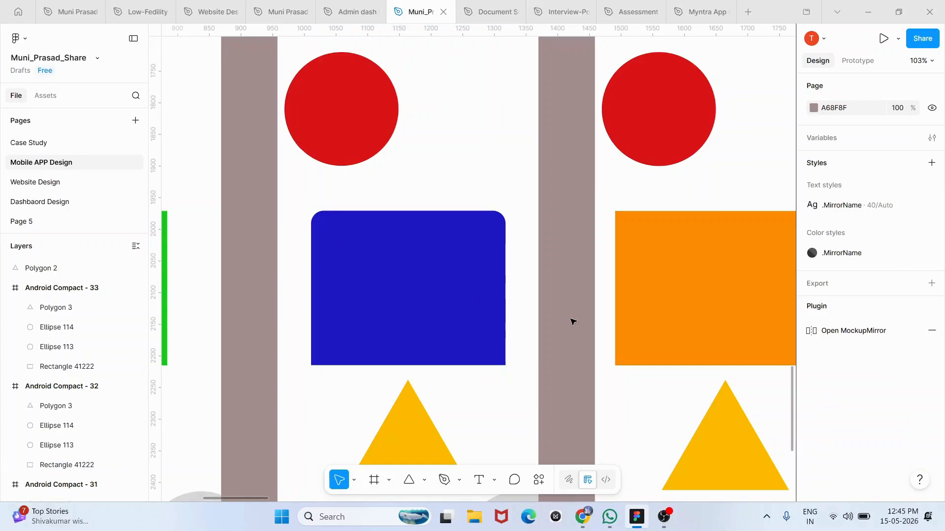
Replace the blue rectangle's mixed corner radii with a uniform radius of 20
left_click(474, 293)
left_click(933, 336)
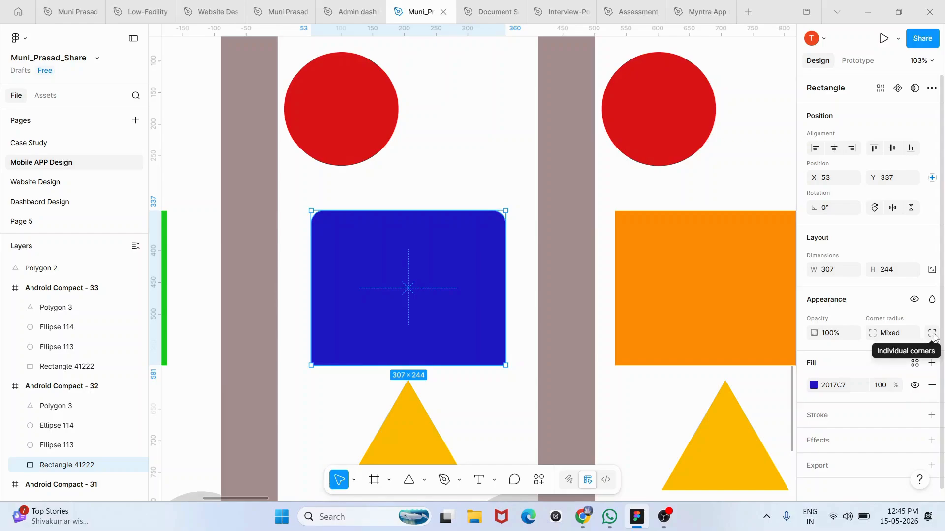
left_click(891, 337)
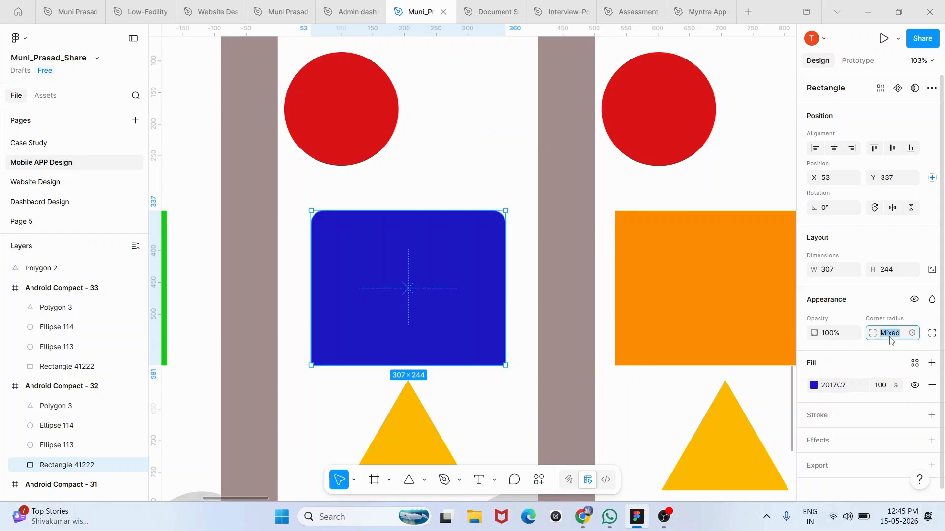
type("20")
key("Return")
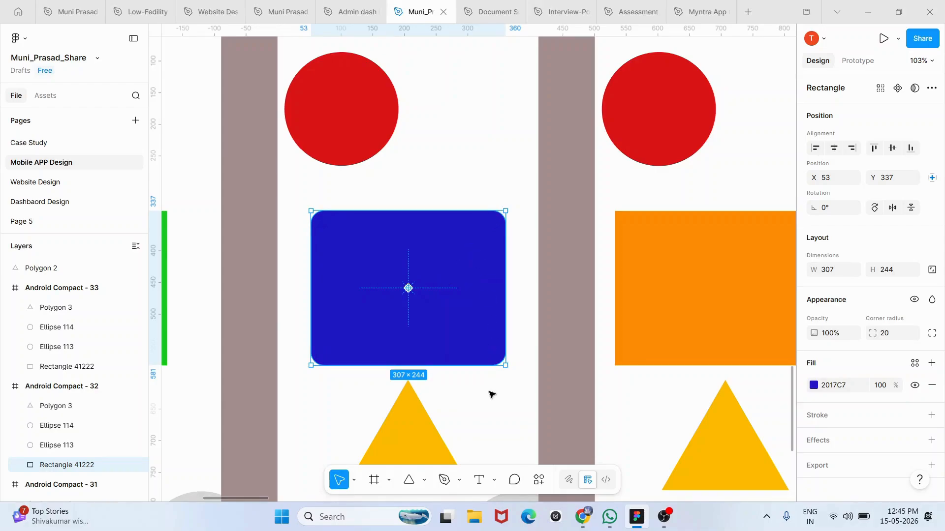
left_click(556, 350)
Use individual corner radii on the blue rectangle and set its top-right and bottom-right corners to 0
left_click(457, 312)
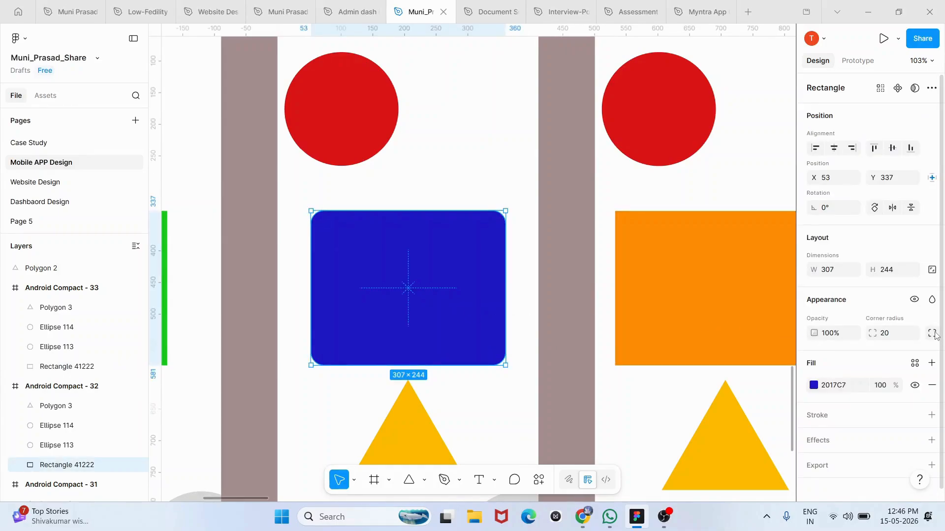
left_click(932, 334)
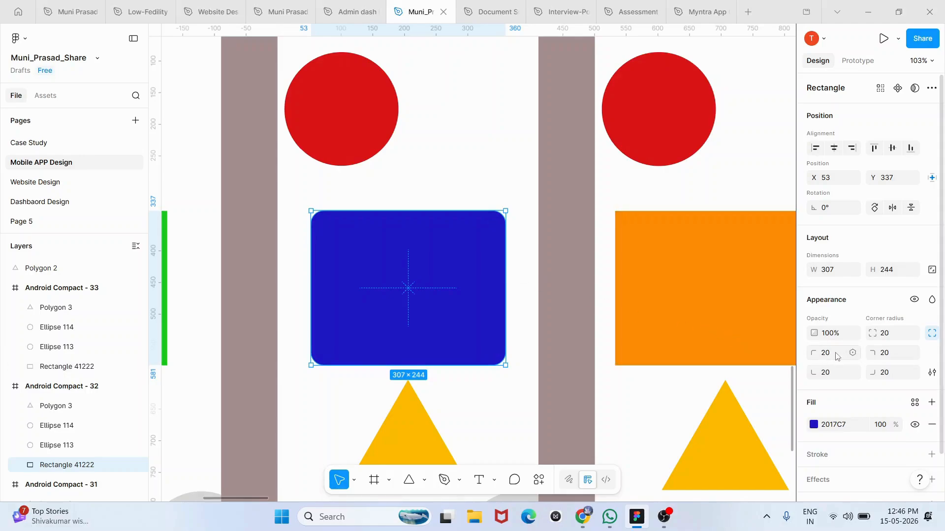
left_click(887, 354)
type("0")
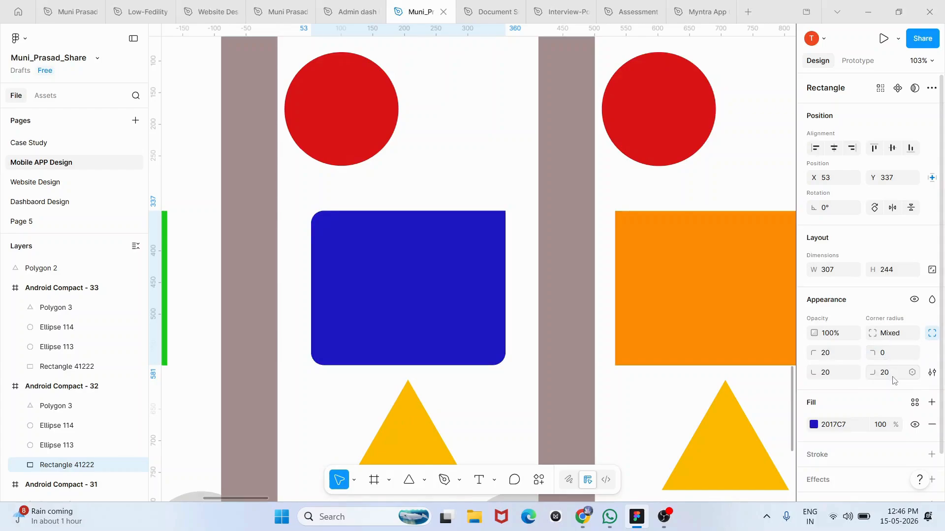
left_click(892, 374)
type("0")
left_click(591, 264)
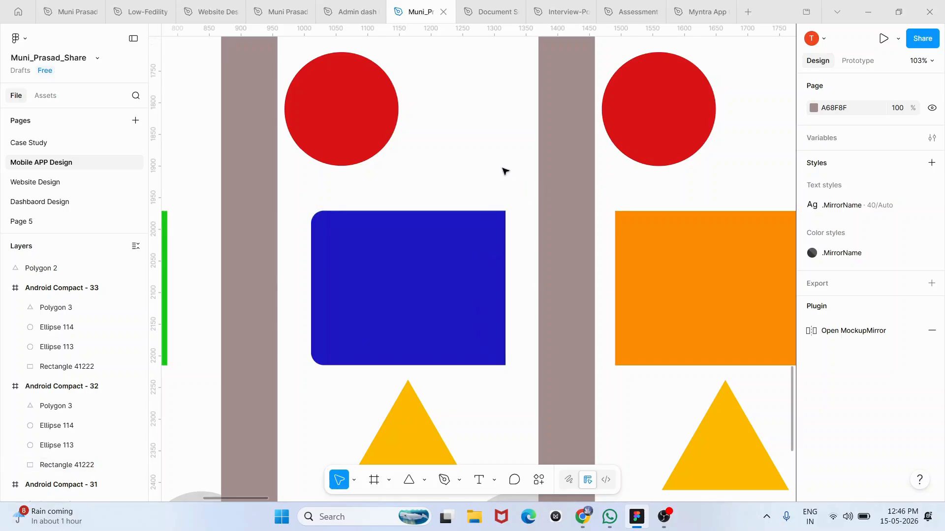
Set the blue rectangle's top-left and bottom-left corner radii to 0
left_click(473, 276)
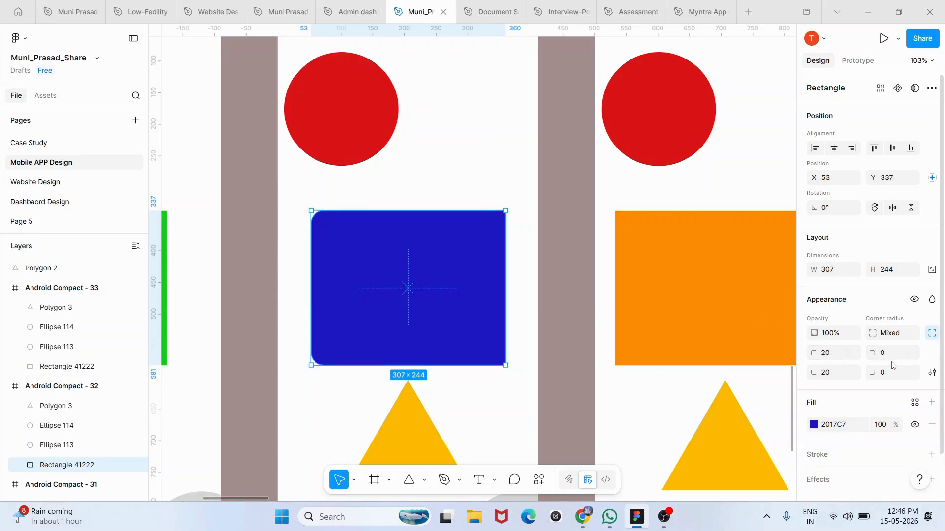
left_click(841, 356)
type("0")
key("Return")
left_click(838, 373)
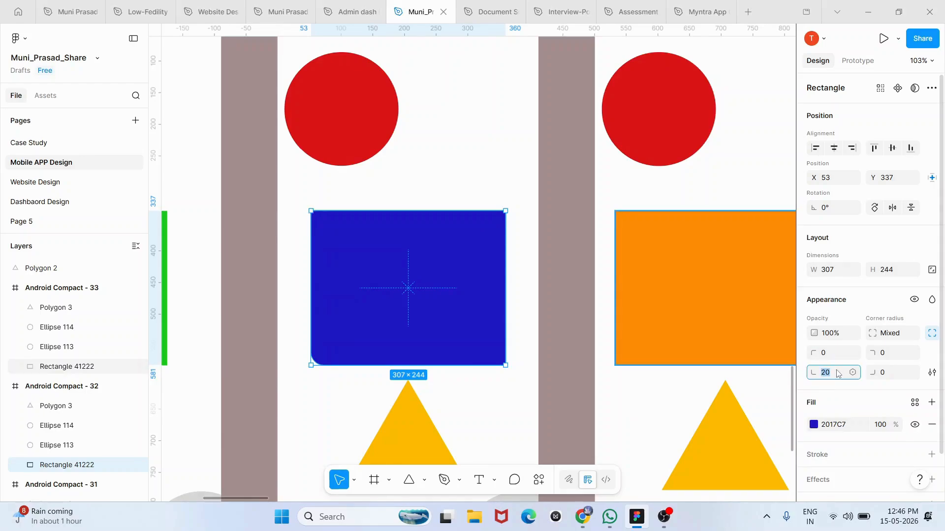
type("0")
key("Return")
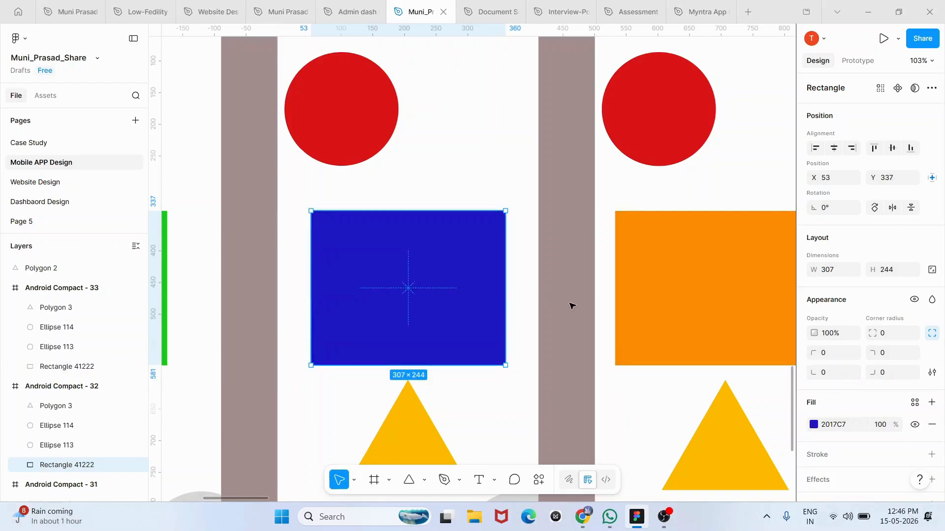
left_click(571, 306)
Use individual corner radii on the blue rectangle and set only its top-left corner to 20
left_click(487, 302)
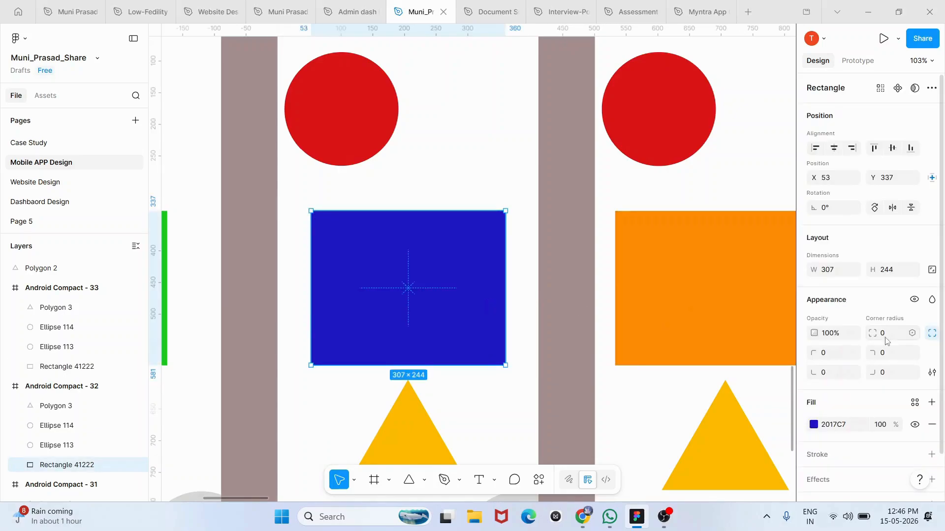
left_click(931, 333)
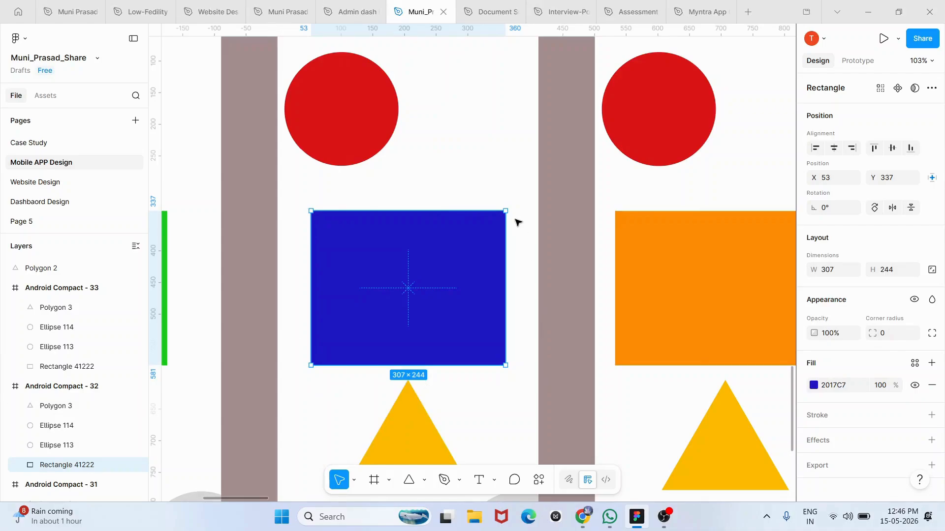
left_click(933, 334)
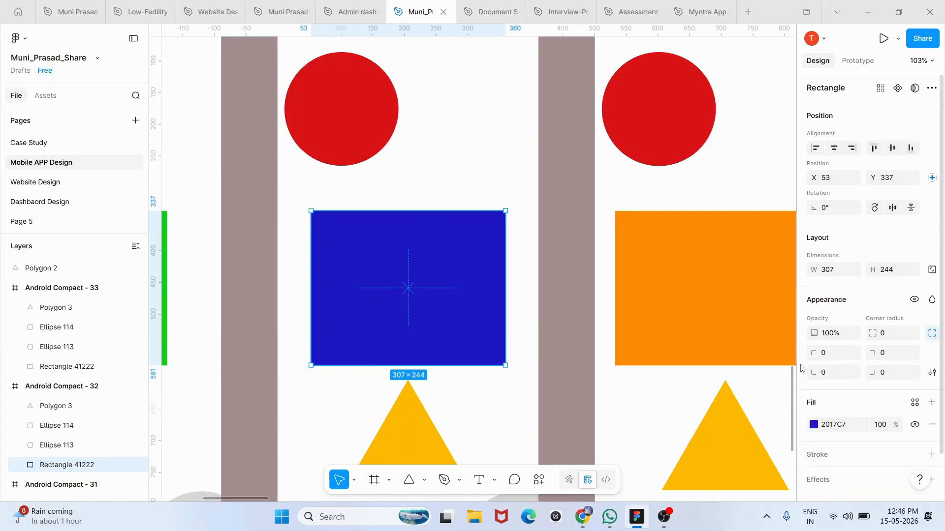
left_click(834, 354)
type("20")
key("Return")
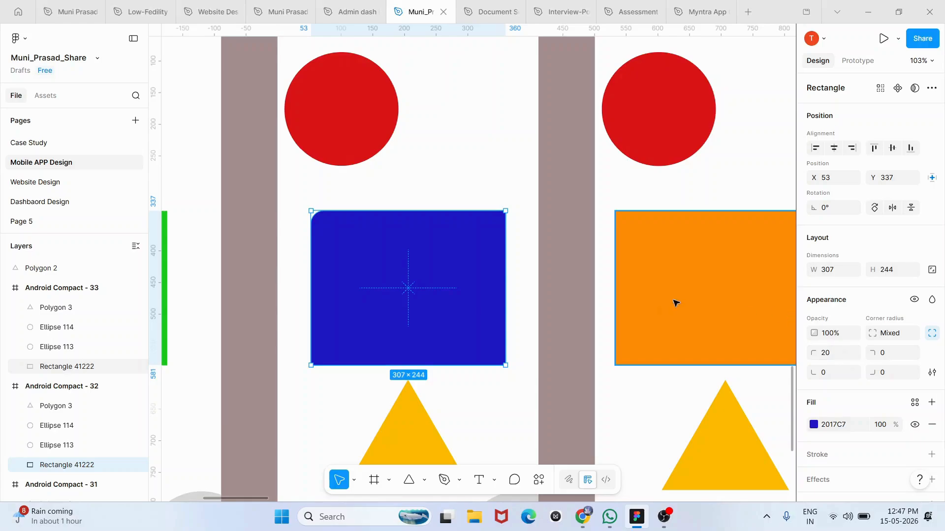
left_click(937, 333)
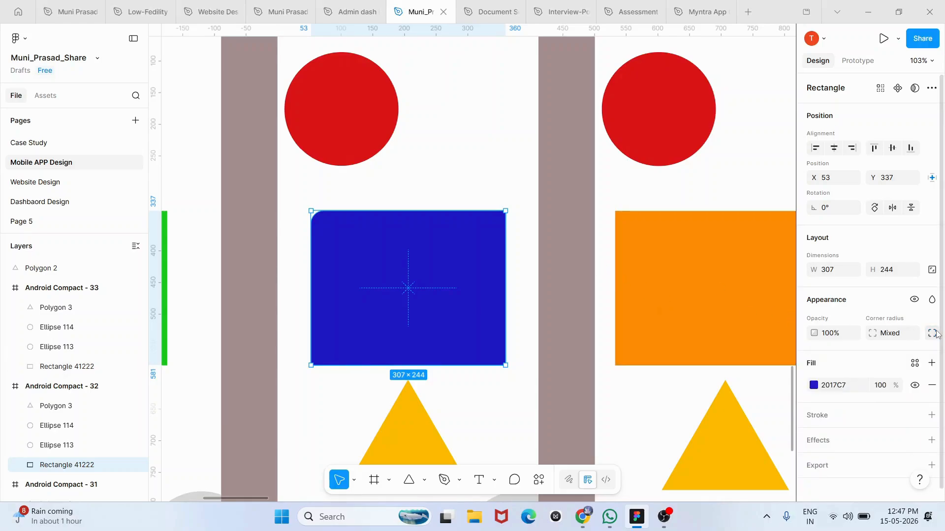
left_click(551, 266)
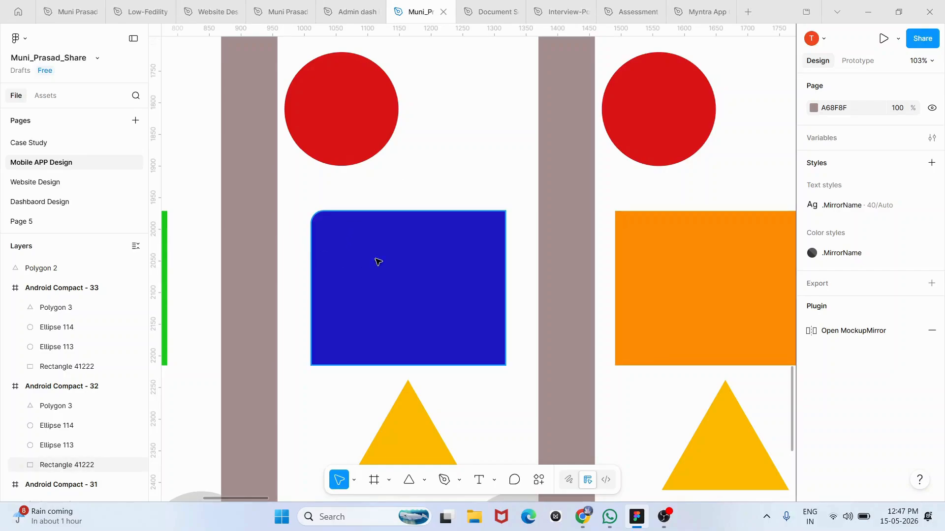
Replace the blue rectangle's mixed corner radii with a uniform value of 20 and deselect it
left_click(391, 257)
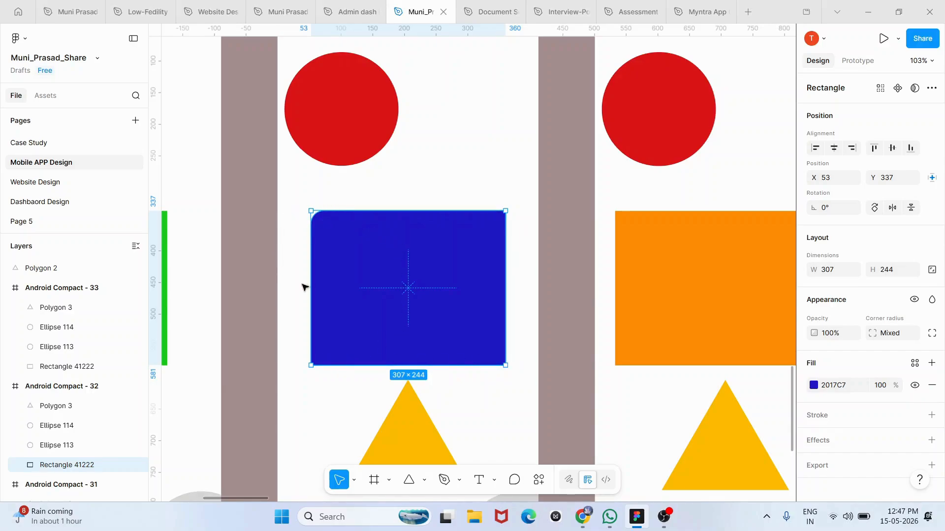
left_click(889, 334)
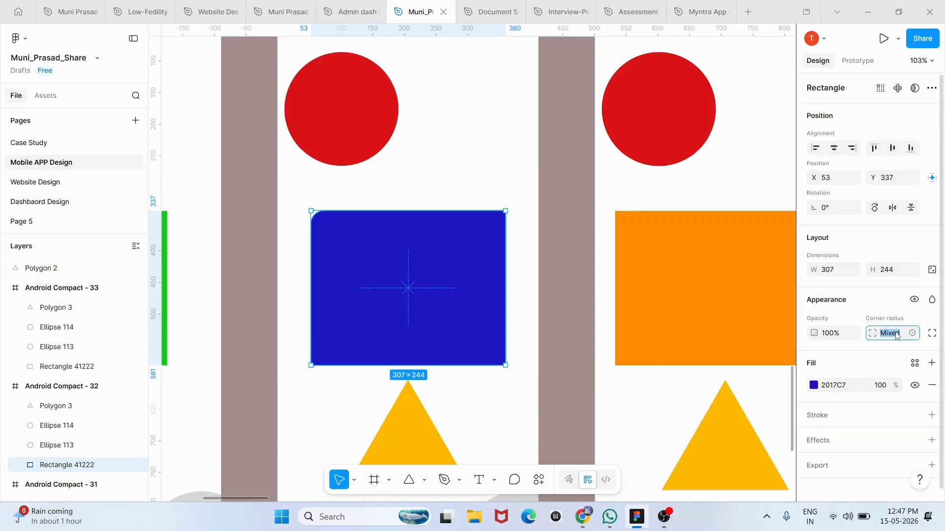
type("20")
key("Return")
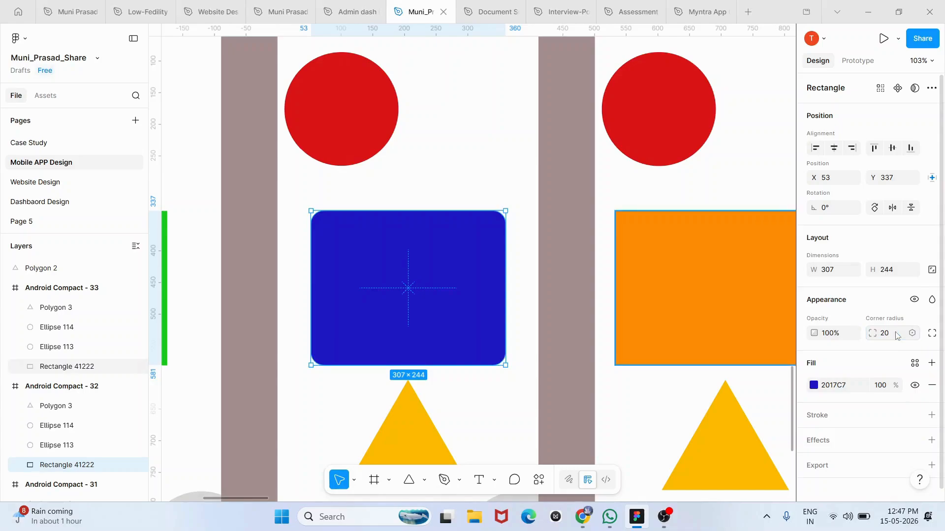
left_click(582, 272)
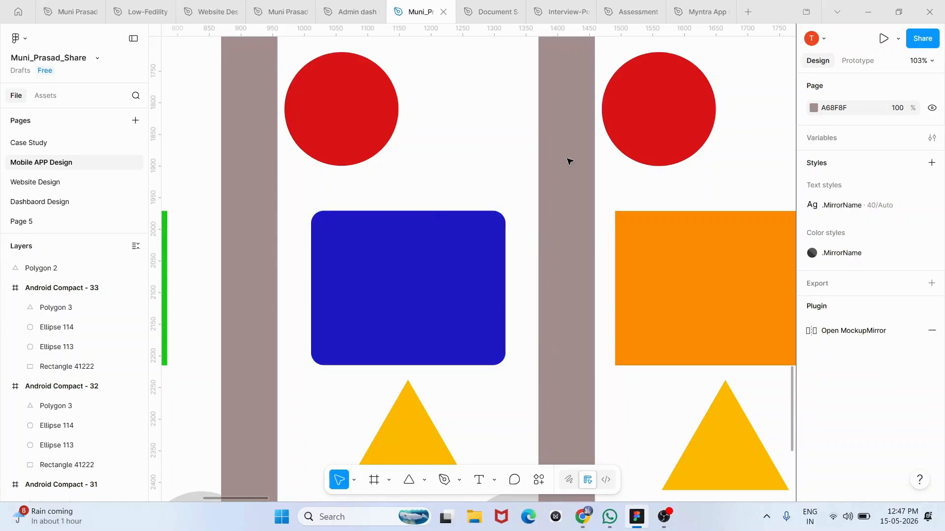
Reshape the blue rectangle into a trapezoid by moving its top-left point to X 112.5, Y 376.5 and its top-right point to X 341, Y 376.5
left_click(423, 339)
double_click(423, 338)
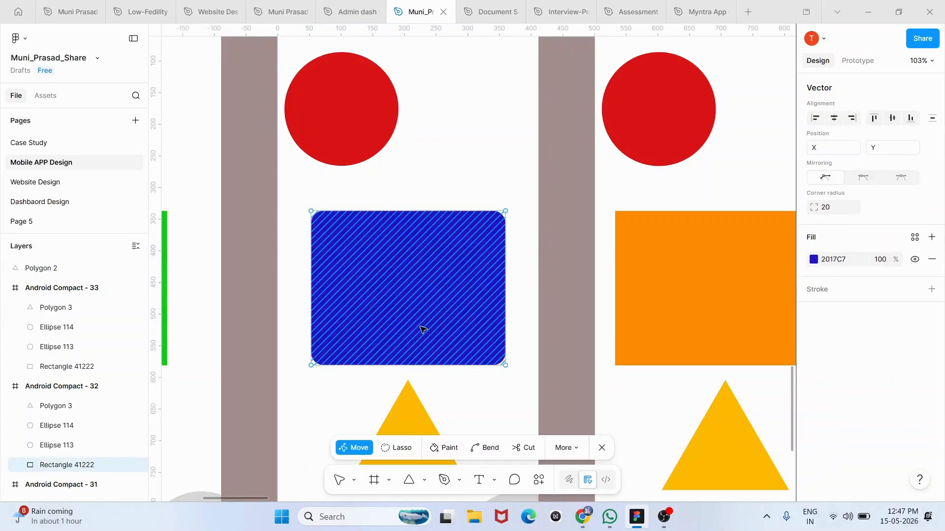
scroll(377, 271, "up", 3)
scroll(338, 236, "up", 3)
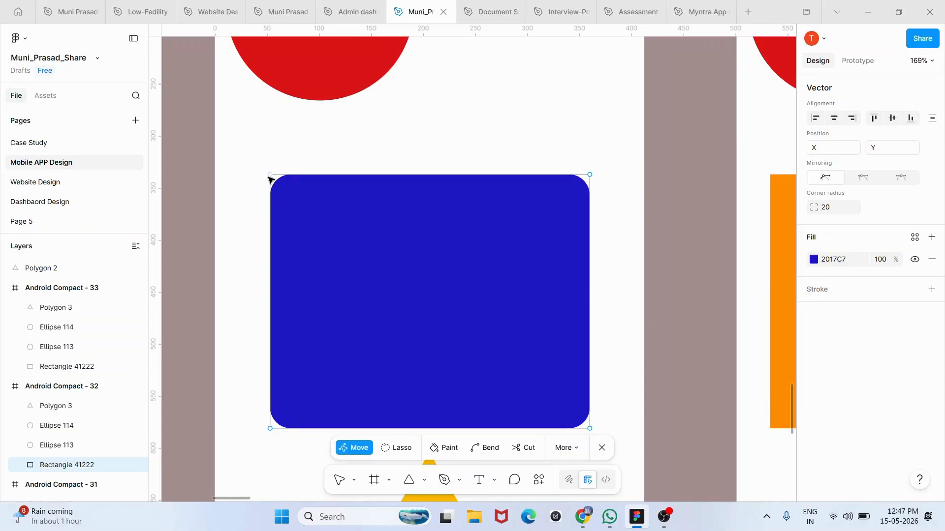
left_click_drag(271, 177, 332, 215)
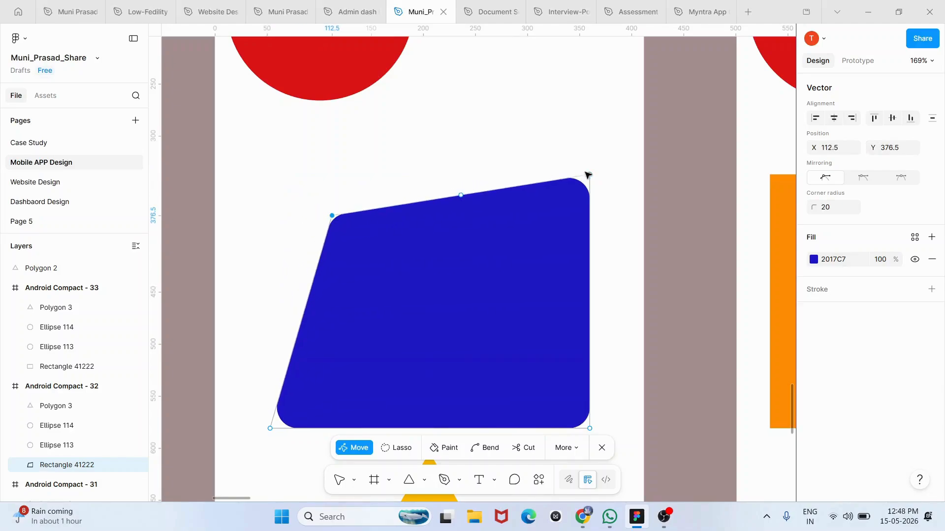
left_click_drag(590, 176, 571, 215)
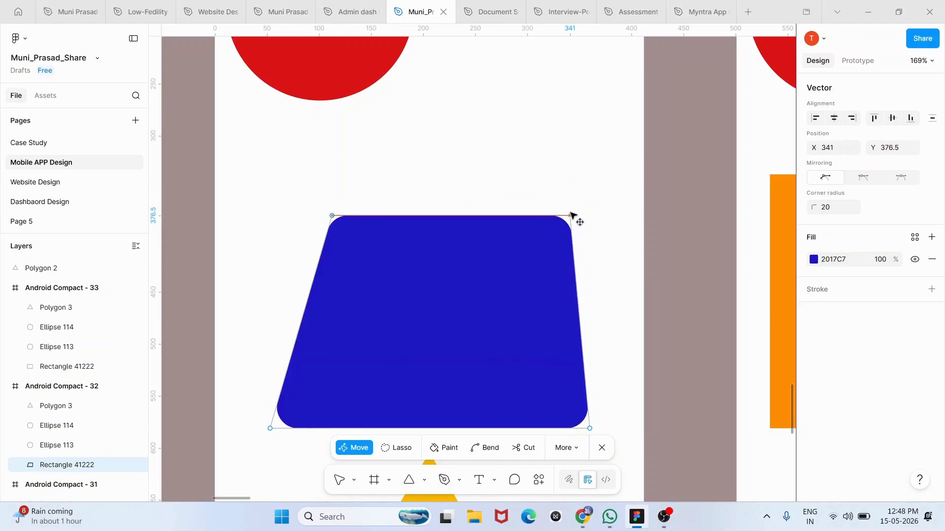
left_click(676, 211)
left_click(677, 211)
scroll(677, 210, "down", 5)
left_click(677, 211)
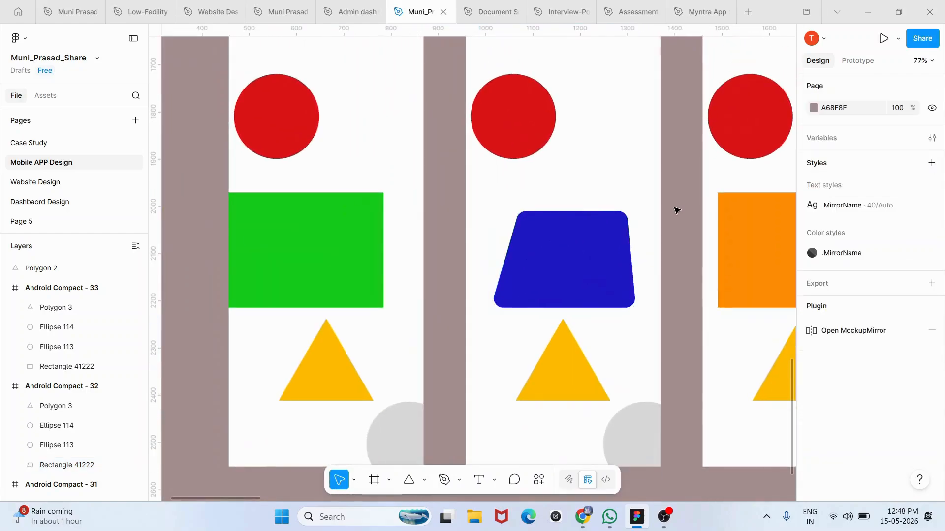
Reshape the yellow triangle below the blue trapezoid by moving its apex to about X 312, Y 683 and raising its bottom-left point to about X 100.5
scroll(677, 211, "right", 2)
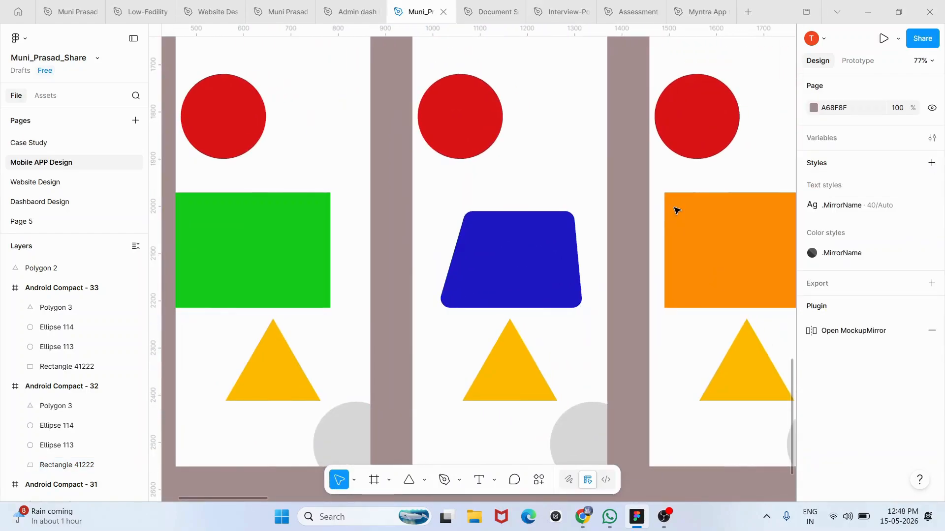
scroll(524, 373, "up", 4)
double_click(515, 366)
scroll(500, 281, "up", 3)
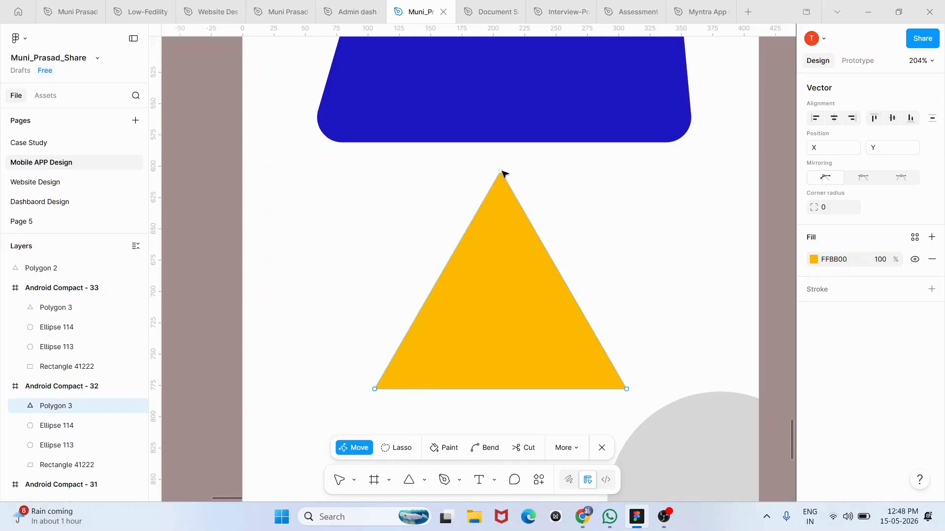
left_click_drag(502, 171, 634, 271)
left_click_drag(377, 392, 371, 300)
double_click(687, 230)
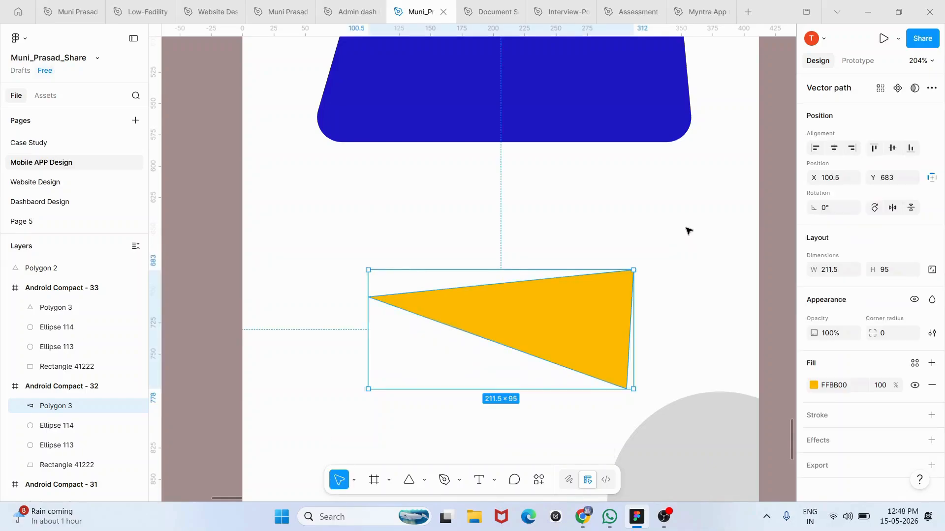
left_click(687, 230)
Move the red circle in the Android Compact - 31 frame to X 80, Y 91
scroll(688, 230, "down", 3, "ctrl")
scroll(687, 229, "right", 1)
scroll(687, 229, "up", 1)
scroll(688, 230, "down", 1)
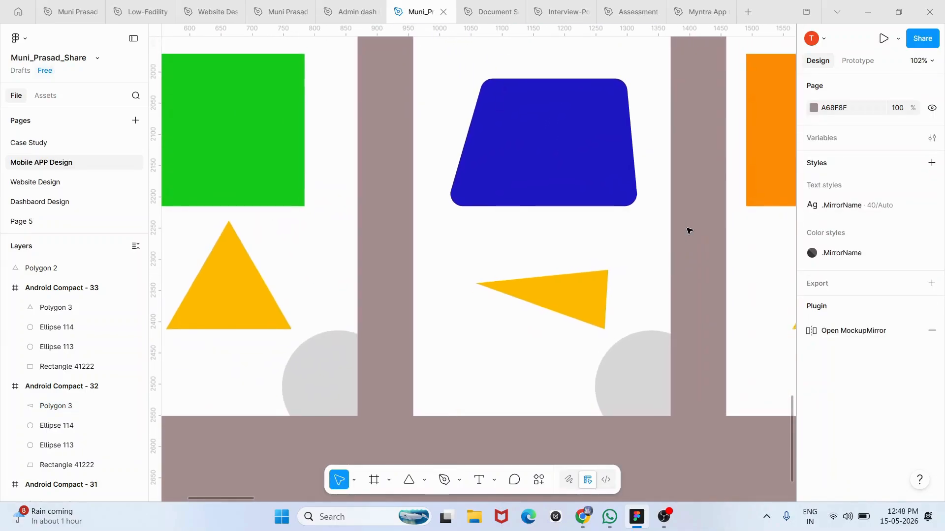
scroll(648, 246, "left", 4)
scroll(648, 246, "up", 4)
scroll(648, 246, "up", 2)
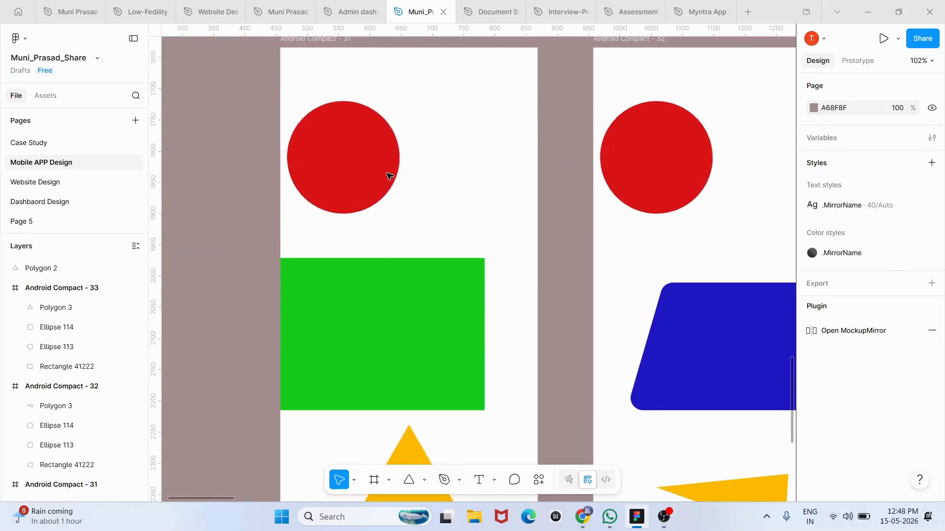
mouse_move(391, 175)
left_mouse_down()
mouse_move(447, 213)
mouse_move(388, 156)
left_mouse_up()
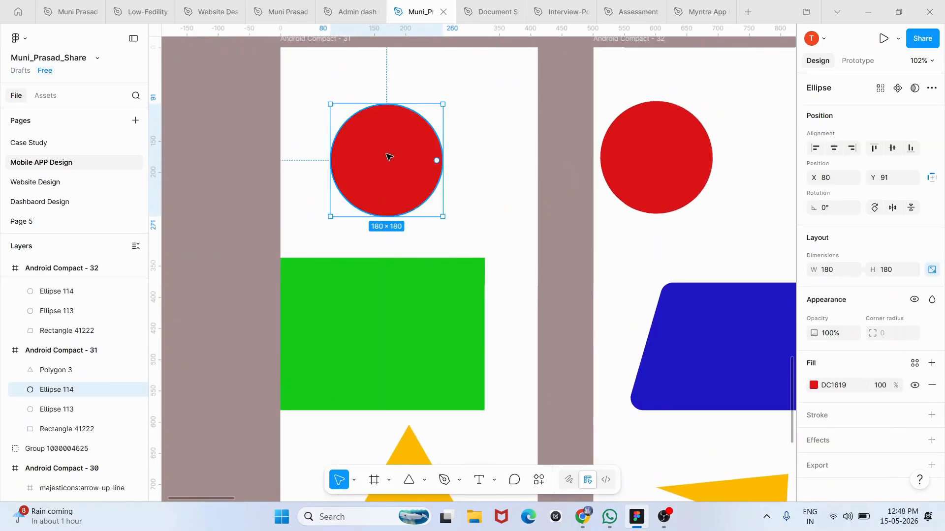
Edit the red circle's points, moving the top one down to X 170, Y 171.5 and the bottom one up to X 170, Y 219
scroll(388, 153, "up", 3, "ctrl")
double_click(388, 147)
scroll(386, 96, "up", 1)
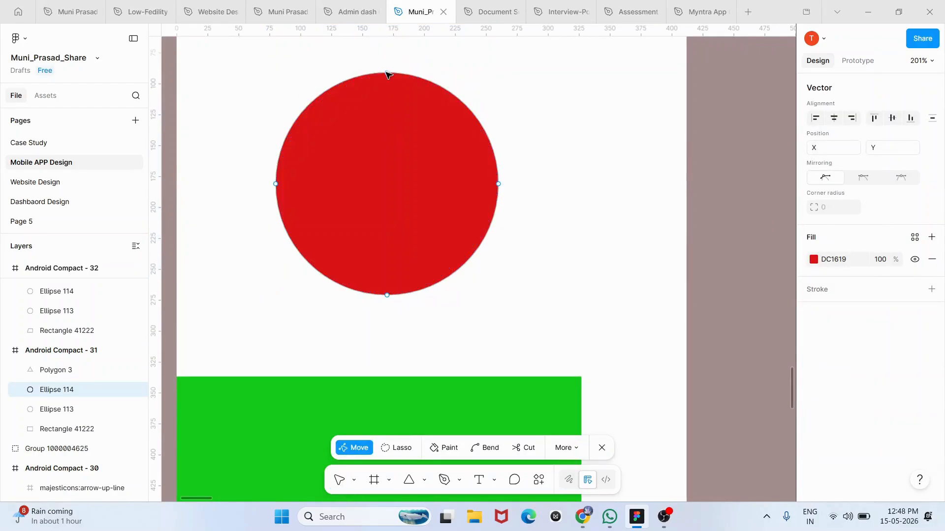
left_click_drag(387, 71, 387, 172)
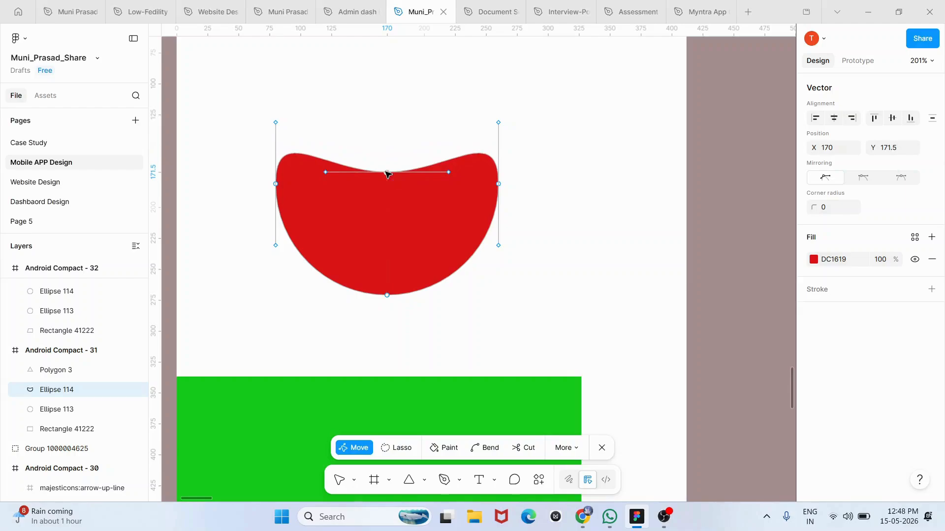
left_click_drag(387, 295, 387, 230)
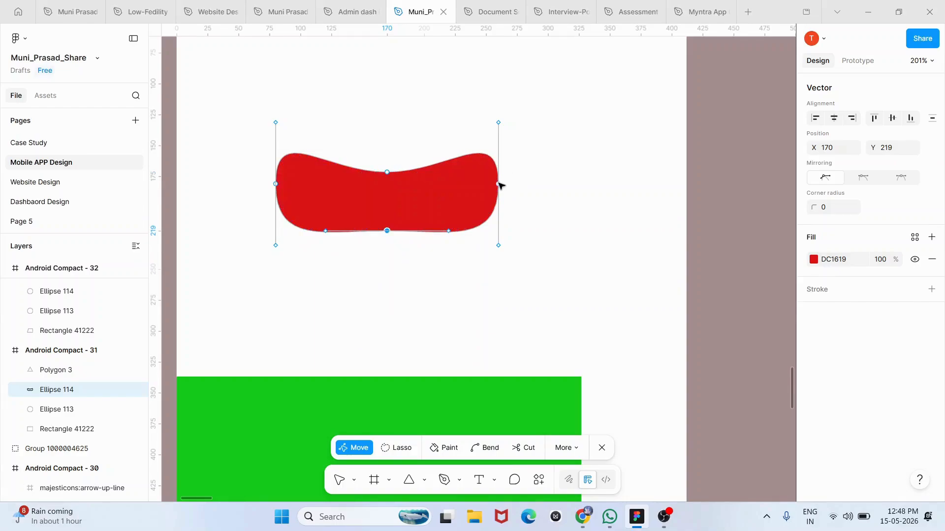
Move the red shape's right point to X 268.5, Y 216.5, pull its curve handles to X 314.5, Y 290 and X 320.5, Y 119, and finish editing
left_click_drag(499, 187, 510, 220)
left_click_drag(508, 220, 509, 228)
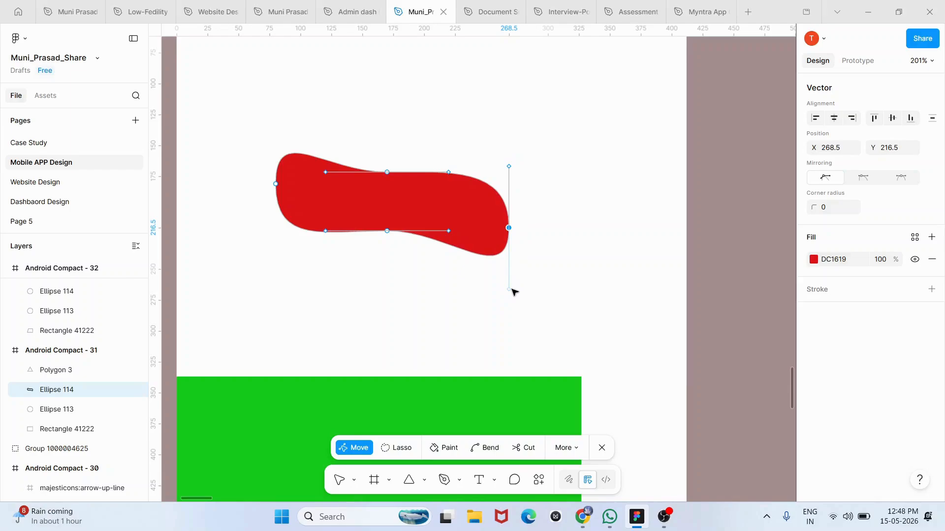
left_click_drag(509, 290, 566, 319)
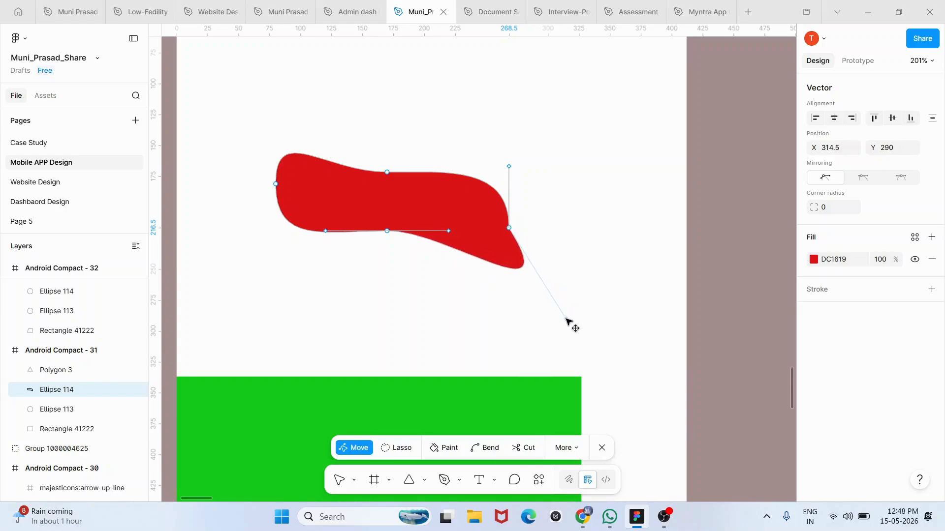
left_click_drag(509, 167, 576, 110)
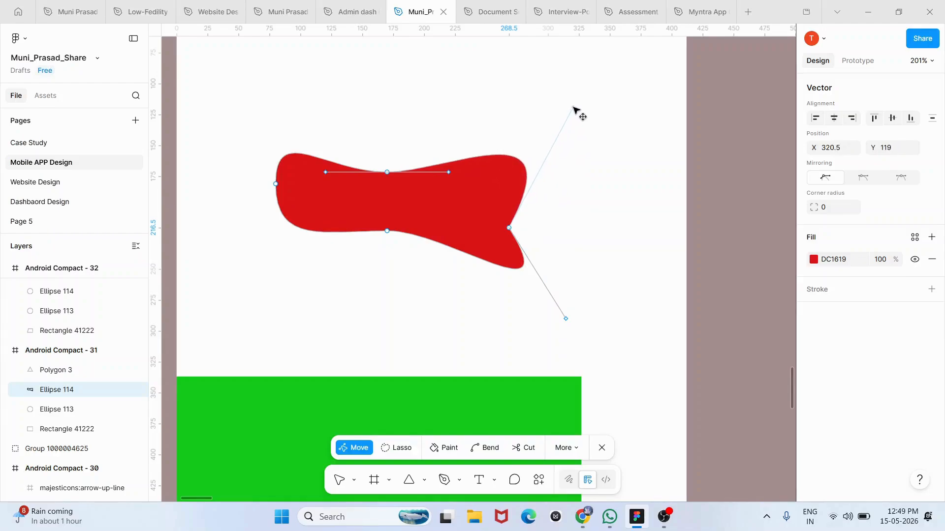
key("Escape")
key("Escape")
Move the reshaped red shape within the Android Compact - 31 frame to X 104, Y 162
scroll(722, 184, "down", 3)
scroll(721, 183, "down", 2)
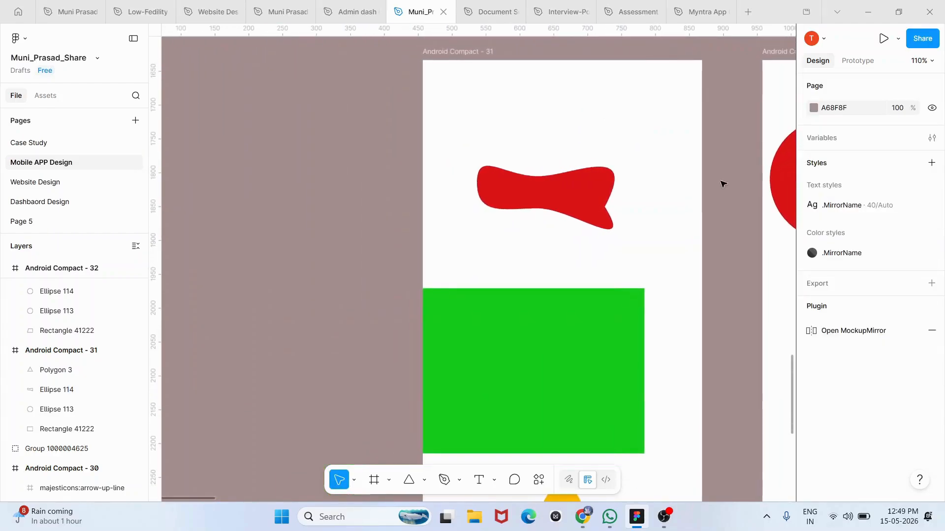
left_click(496, 196)
left_click_drag(496, 194, 511, 199)
Examine the reshaped red, blue and yellow shapes across the Android Compact frames
scroll(512, 199, "down", 5)
scroll(512, 198, "down", 2)
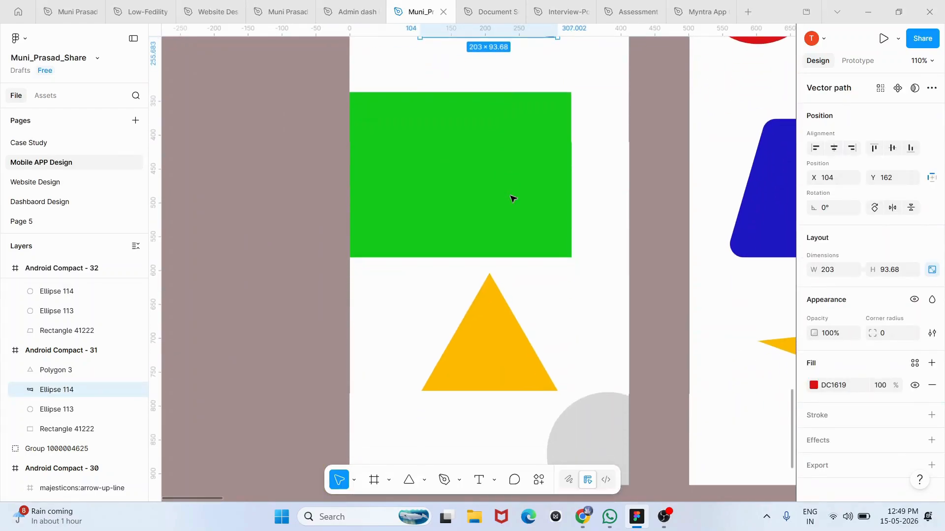
scroll(512, 198, "right", 4)
scroll(513, 198, "down", 2)
scroll(512, 198, "up", 1)
scroll(513, 199, "right", 4)
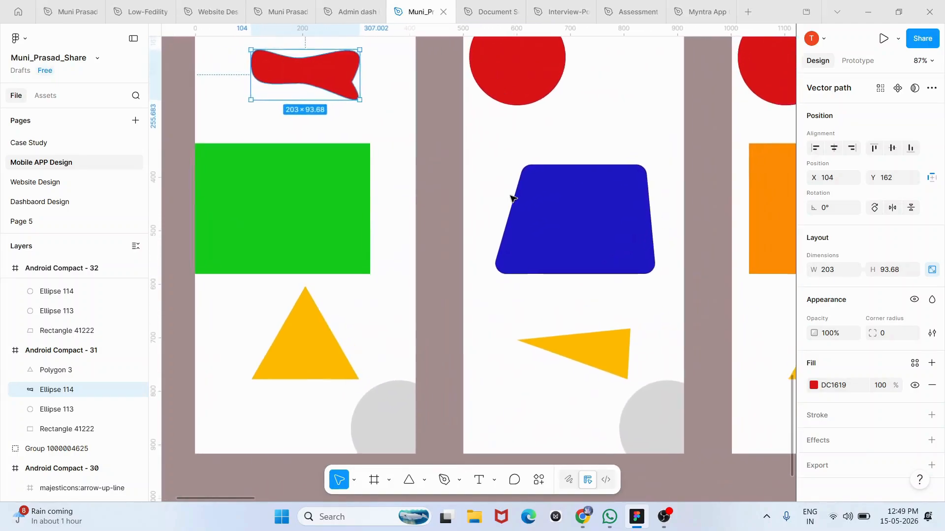
scroll(511, 199, "right", 2)
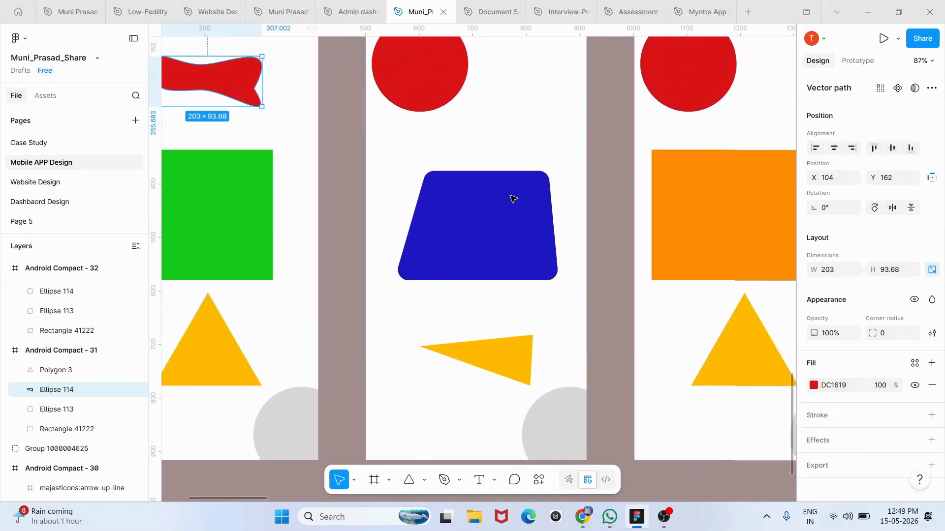
scroll(483, 215, "up", 3)
scroll(483, 215, "left", 2)
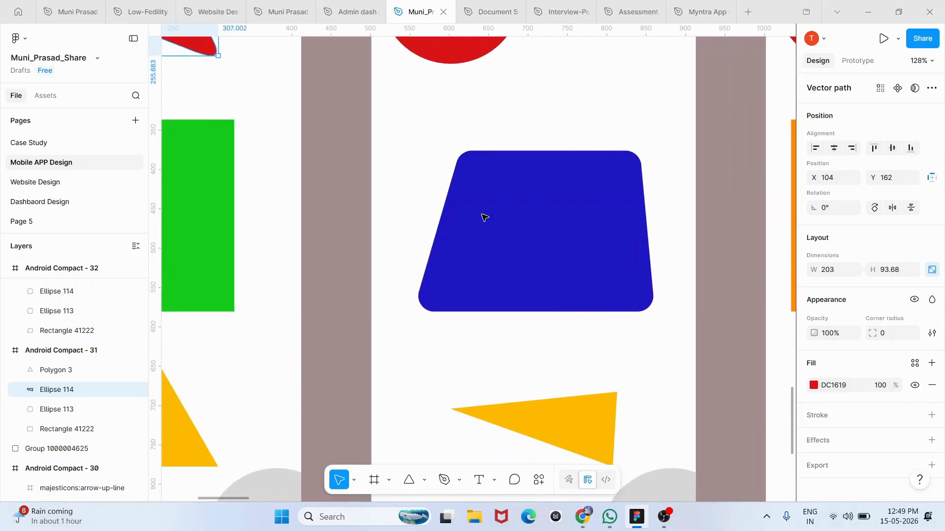
Open the red circle in the Android Compact - 32 frame for vector point editing
scroll(492, 243, "down", 2)
scroll(585, 404, "up", 3)
scroll(462, 202, "left", 4)
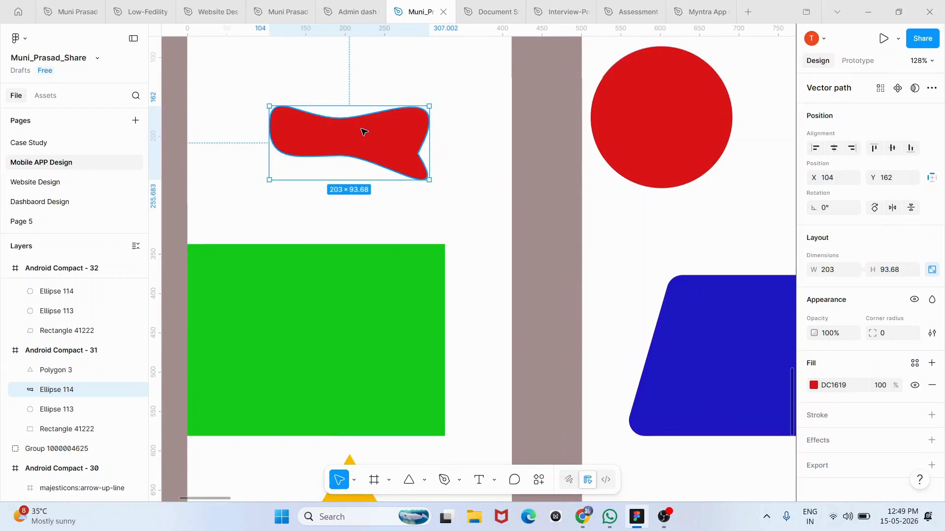
scroll(364, 132, "right", 5)
scroll(364, 132, "up", 1)
left_click(426, 129)
double_click(426, 129)
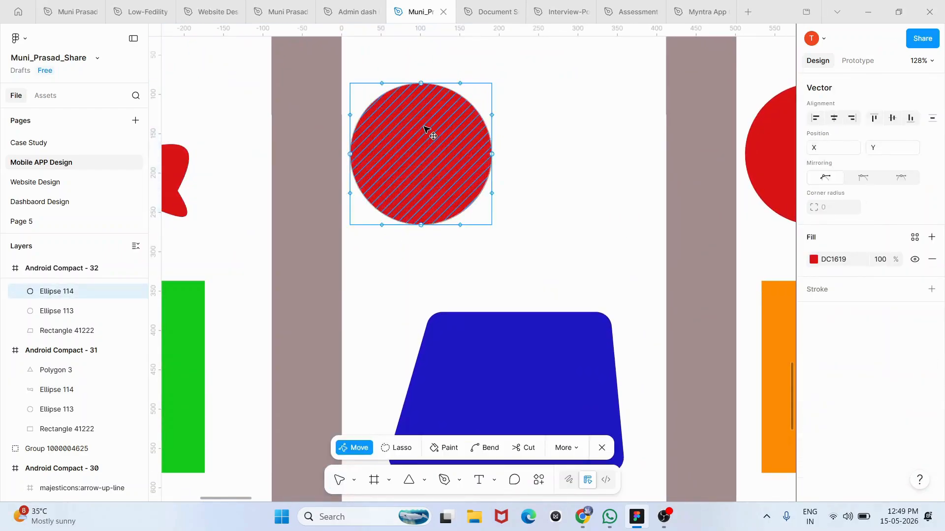
scroll(428, 113, "up", 5)
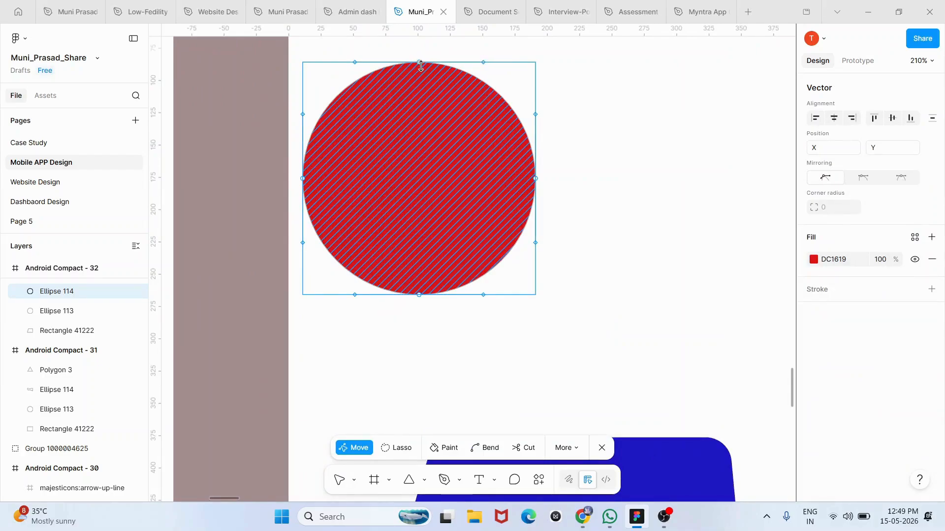
scroll(418, 62, "up", 5)
left_click_drag(419, 64, 430, 109)
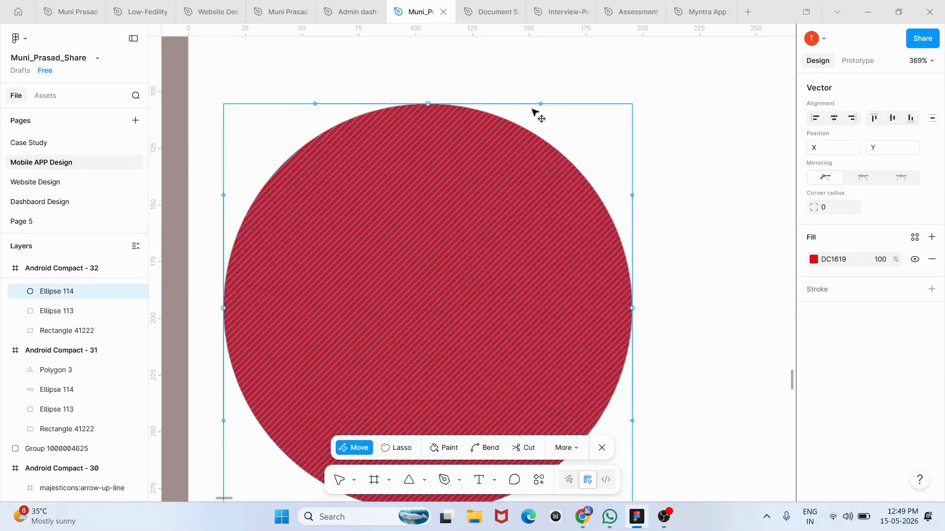
double_click(533, 110)
double_click(502, 160)
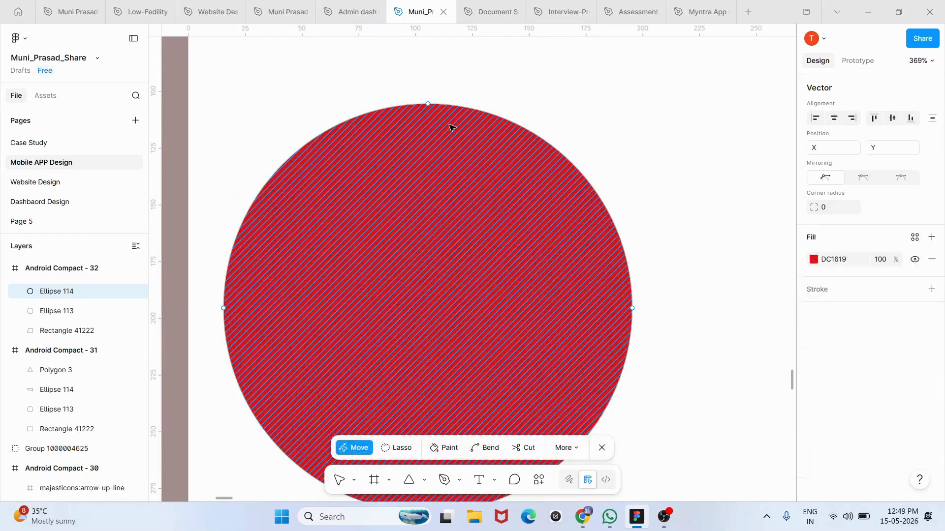
Flatten the red circle into an oval about 91 high by moving its top edge down and its bottom edge up
left_click(427, 104)
left_click_drag(428, 105, 428, 215)
scroll(437, 223, "down", 4)
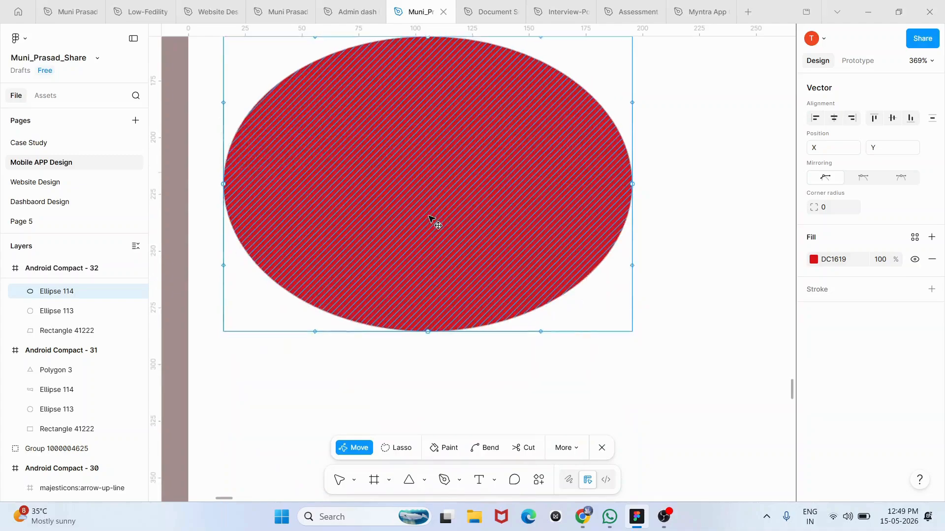
left_click_drag(425, 329, 429, 281)
scroll(428, 383, "down", 4)
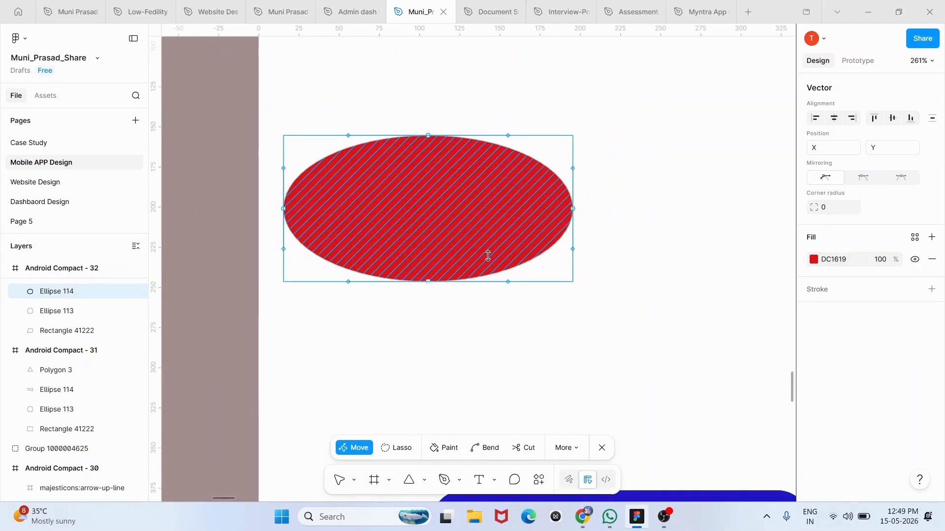
Widen the red oval to about 352, finish editing, and move it to X 30, Y 109 in the Android Compact - 32 frame
left_click_drag(570, 206, 708, 193)
scroll(764, 182, "down", 3)
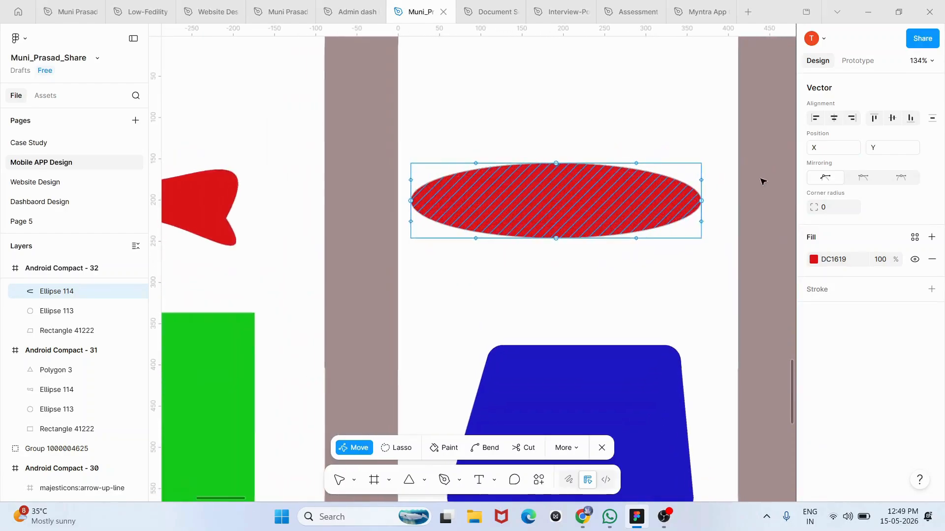
key("Escape")
scroll(714, 181, "right", 2)
left_click(714, 181)
scroll(713, 180, "down", 2)
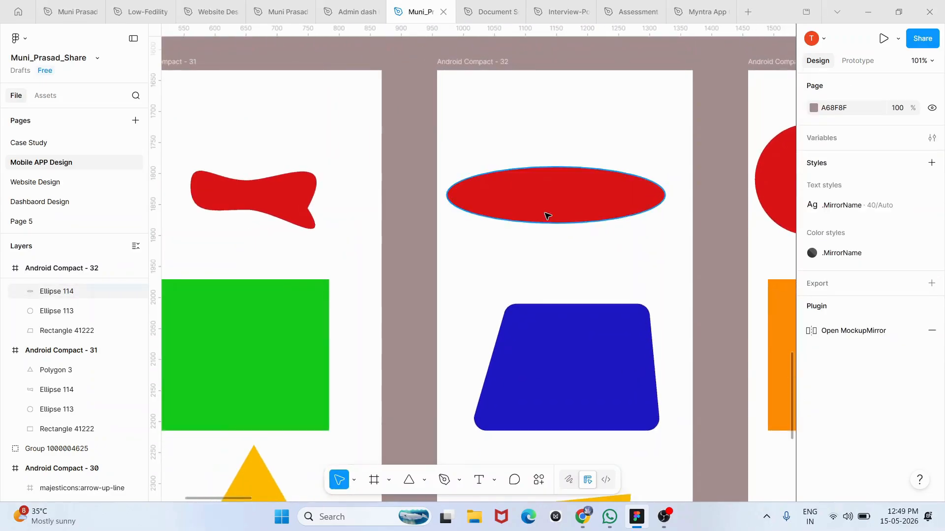
left_click_drag(584, 191, 592, 161)
scroll(592, 161, "down", 3)
scroll(595, 197, "right", 2)
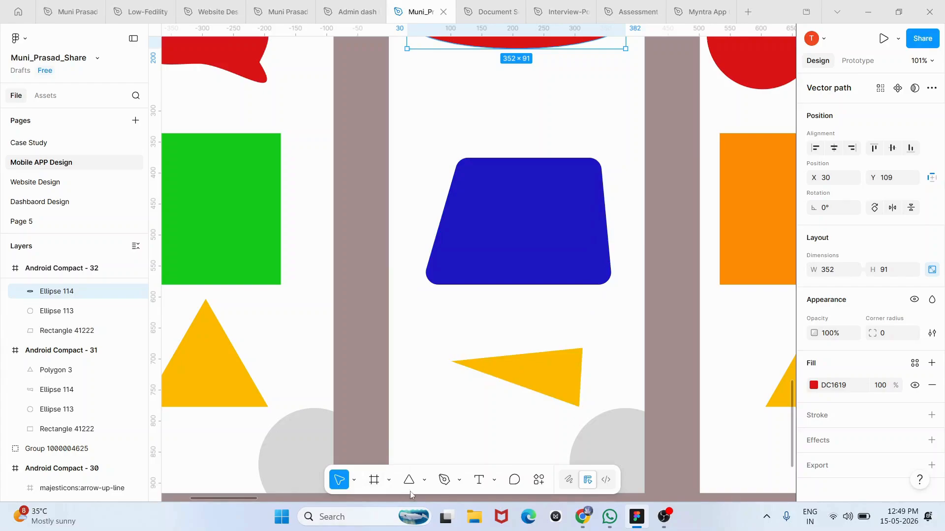
left_click(424, 482)
left_click(459, 437)
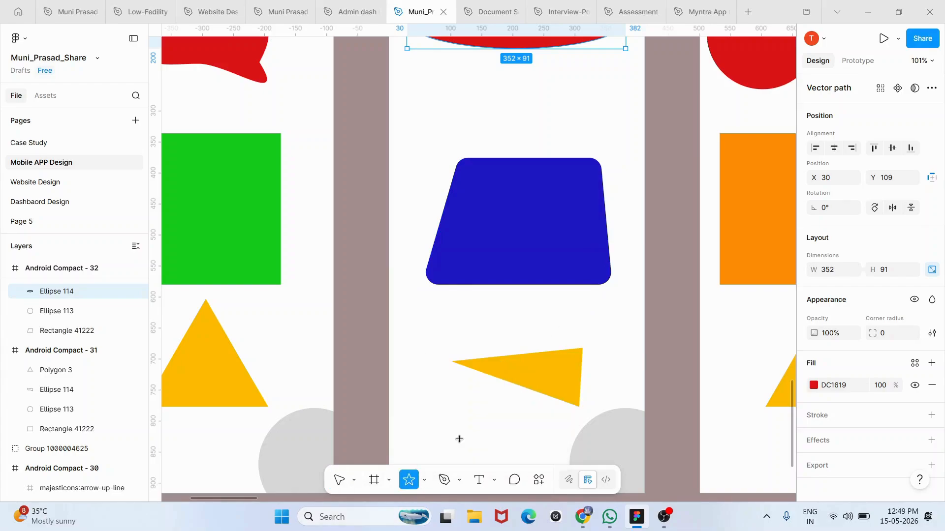
left_click_drag(329, 179, 373, 288)
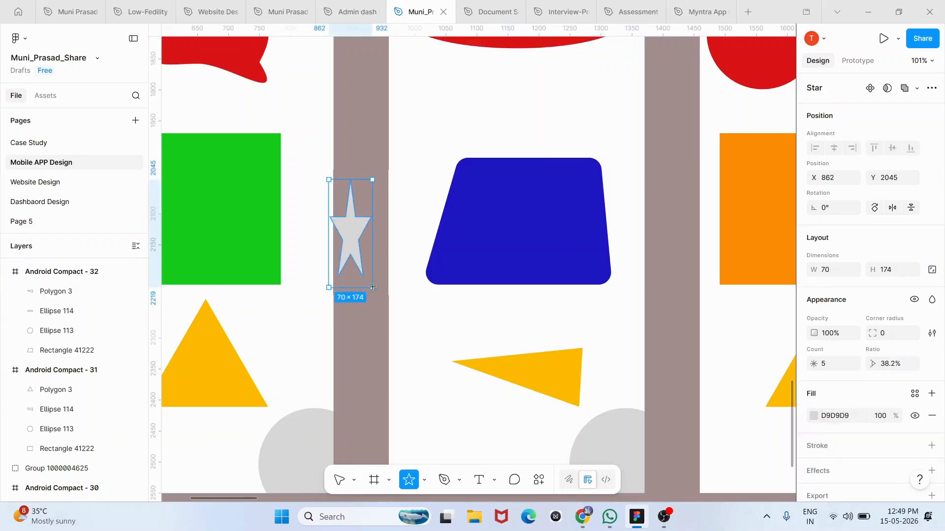
key("ctrl+z")
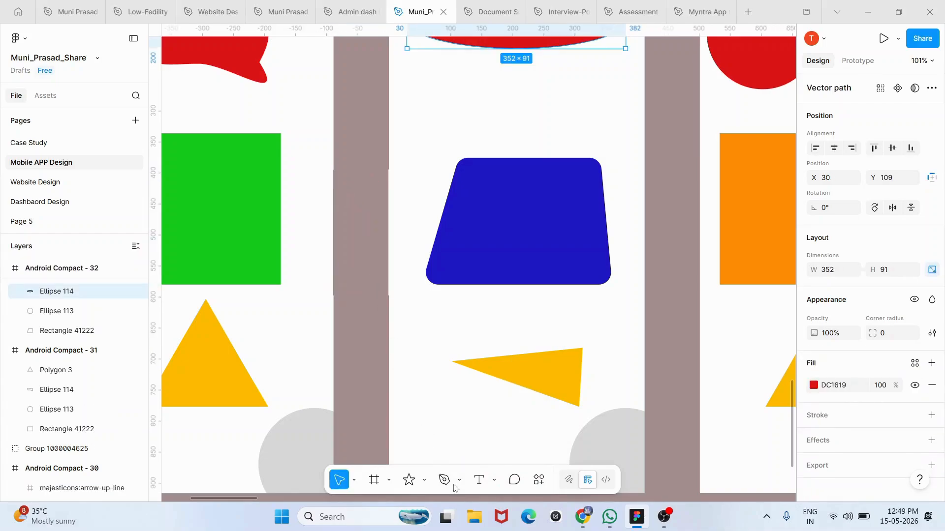
Add a star of about 95 × 95 between the red oval and the blue shape in Android Compact - 32, at X 159, Y 254
left_click(411, 481)
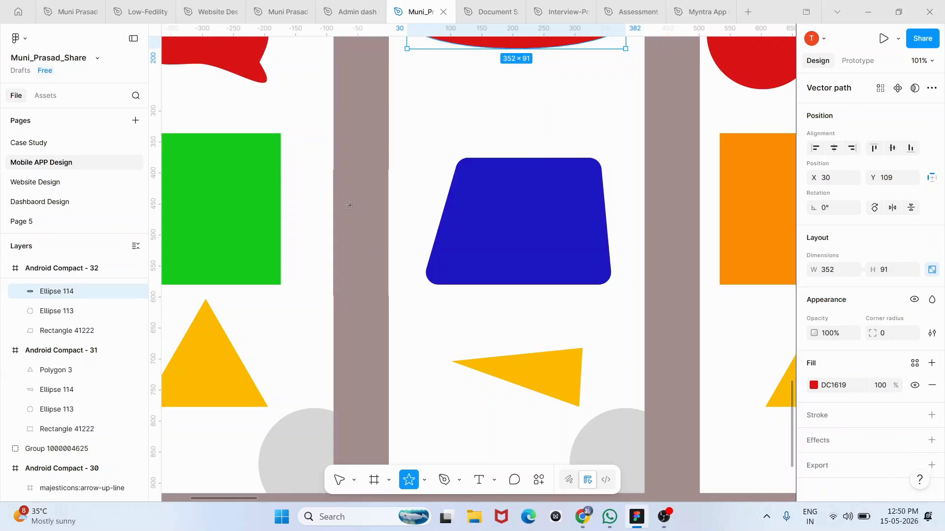
left_click_drag(354, 207, 496, 118)
scroll(496, 118, "up", 3)
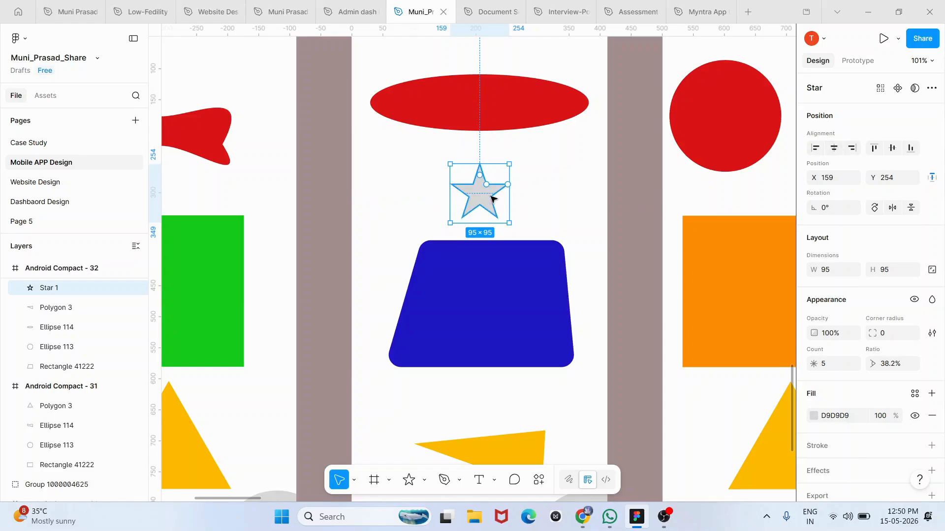
Edit the star's points, moving its upper inner points out to X 189.24, Y 274.5 and X 228.5, Y 274.5
scroll(486, 200, "up", 5)
double_click(484, 192)
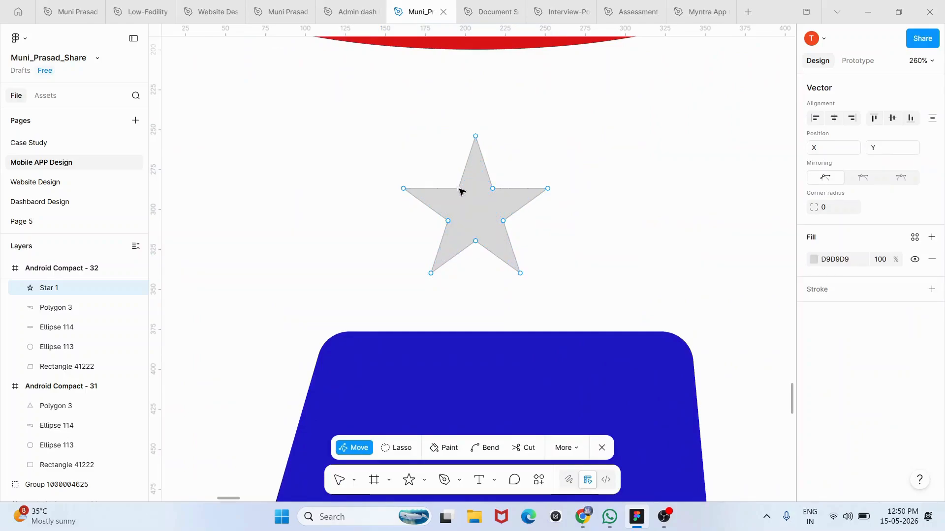
left_click_drag(459, 191, 449, 169)
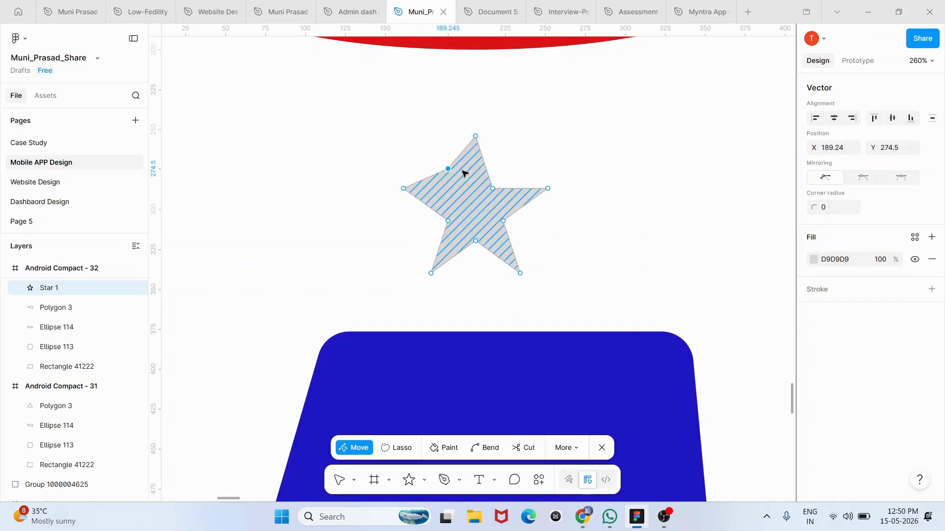
left_click_drag(494, 190, 511, 171)
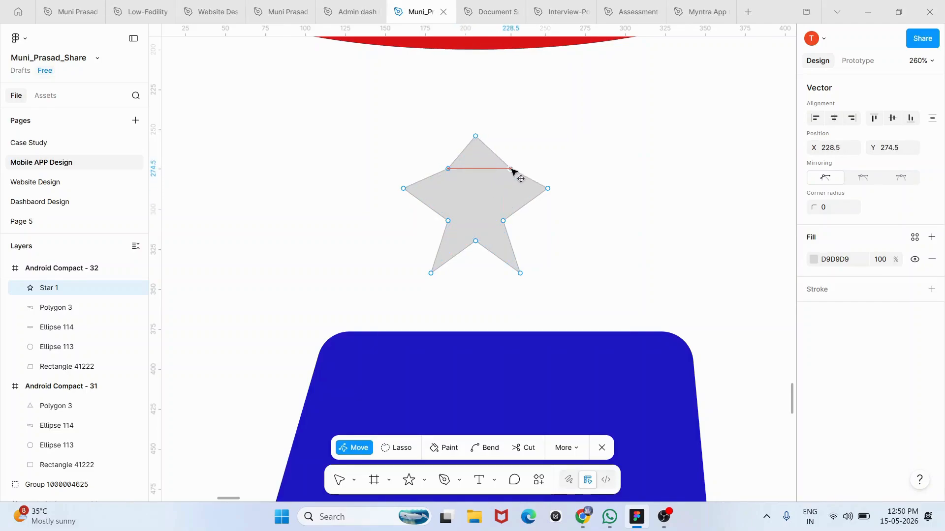
Move the star's lower side points outward, its bottom inner point to X 206.5, Y 293.5 and its tip to X 206.5, Y 227.5, and finish editing
left_click_drag(503, 221, 524, 228)
left_click_drag(448, 221, 477, 199)
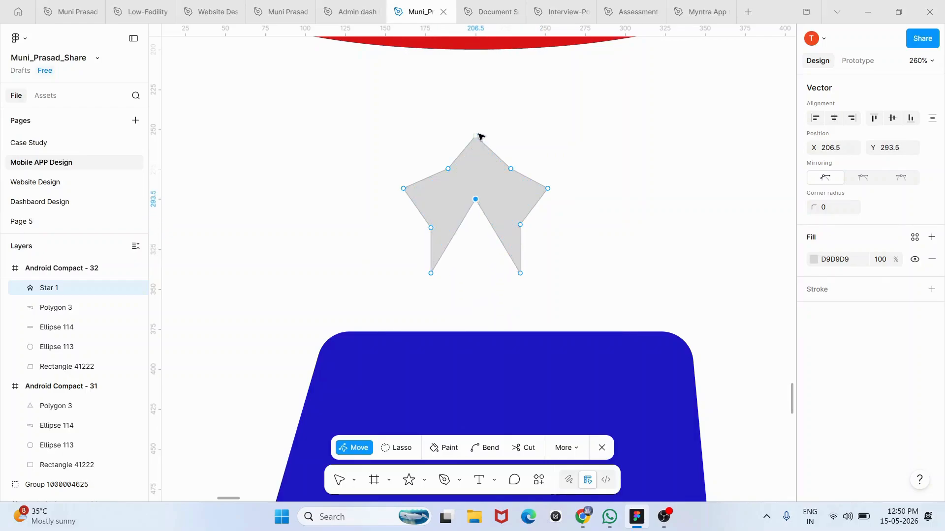
left_click_drag(477, 137, 480, 96)
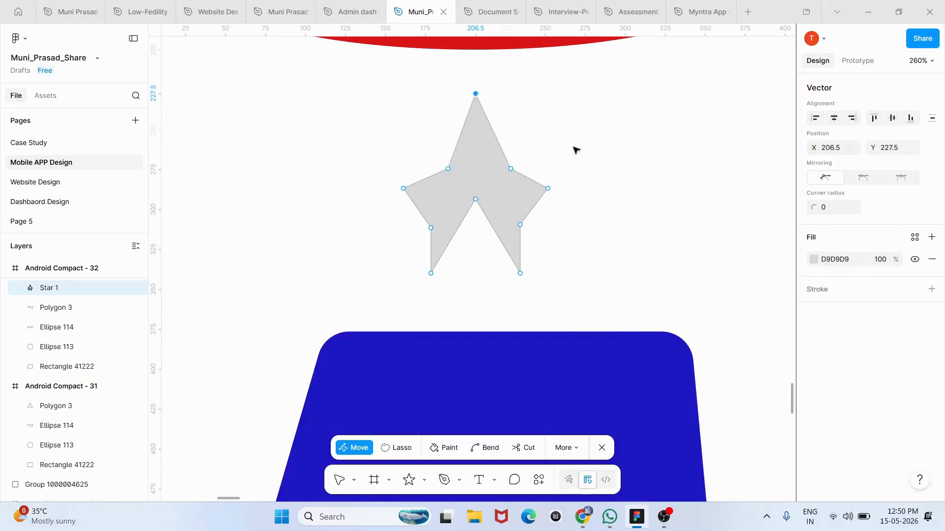
key("Escape")
scroll(575, 150, "down", 4)
left_click(575, 150)
Examine the edited shapes across the three Android Compact frames and the available shape tools
scroll(575, 150, "right", 2)
scroll(575, 150, "down", 3)
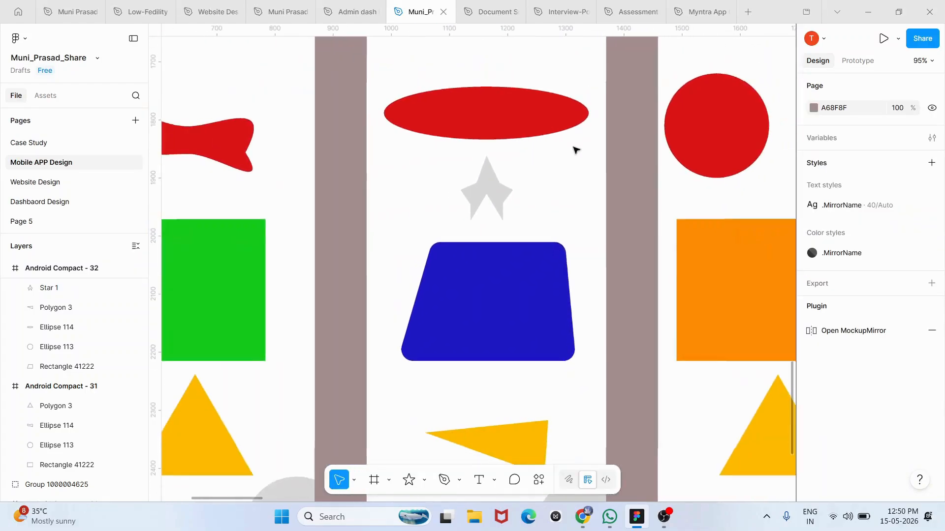
scroll(575, 151, "right", 2)
scroll(546, 167, "right", 1)
scroll(546, 167, "down", 4)
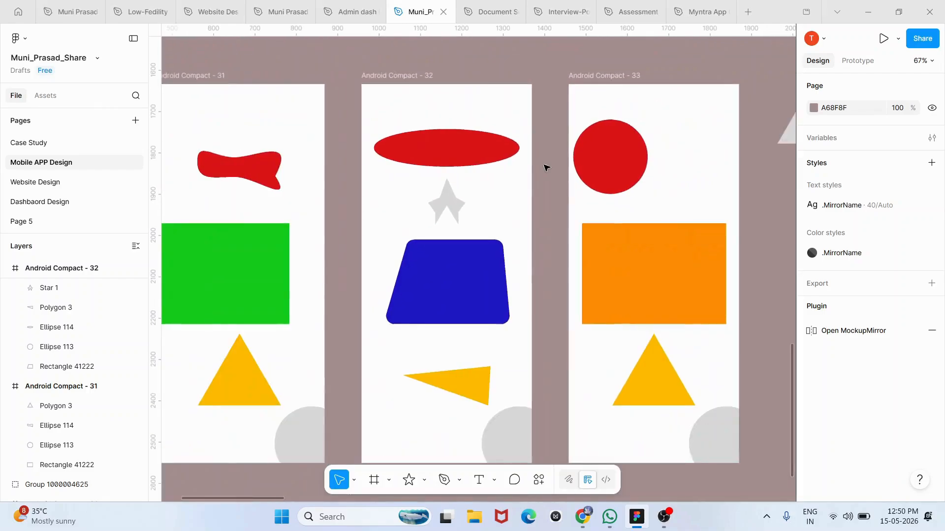
scroll(546, 167, "right", 2)
scroll(546, 167, "up", 1)
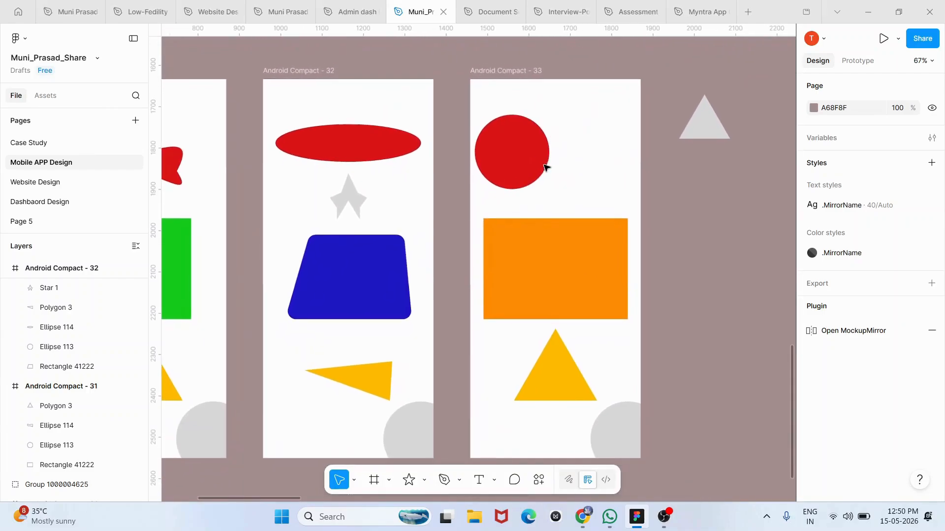
scroll(546, 167, "left", 6)
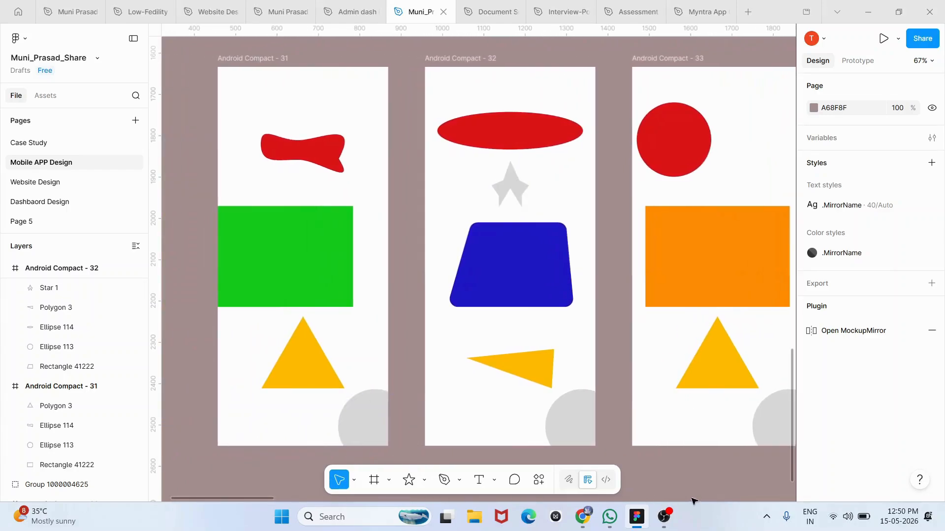
left_click(425, 481)
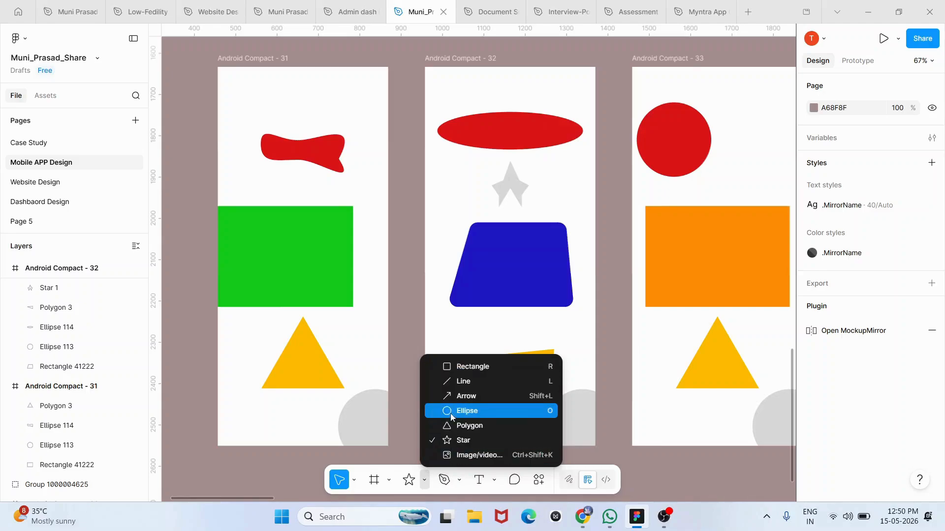
left_click(404, 351)
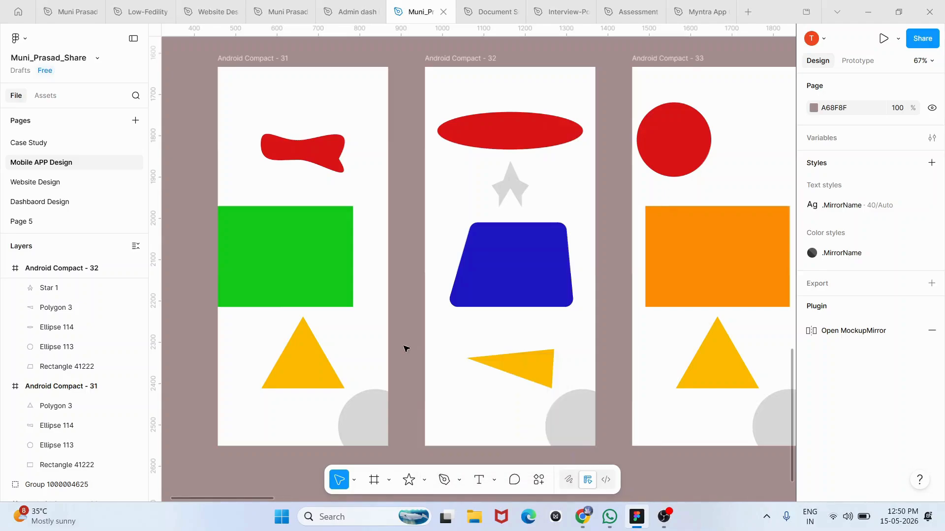
Select the orange rectangle in the Android Compact - 33 frame and change its fill type to Image
scroll(405, 349, "right", 5)
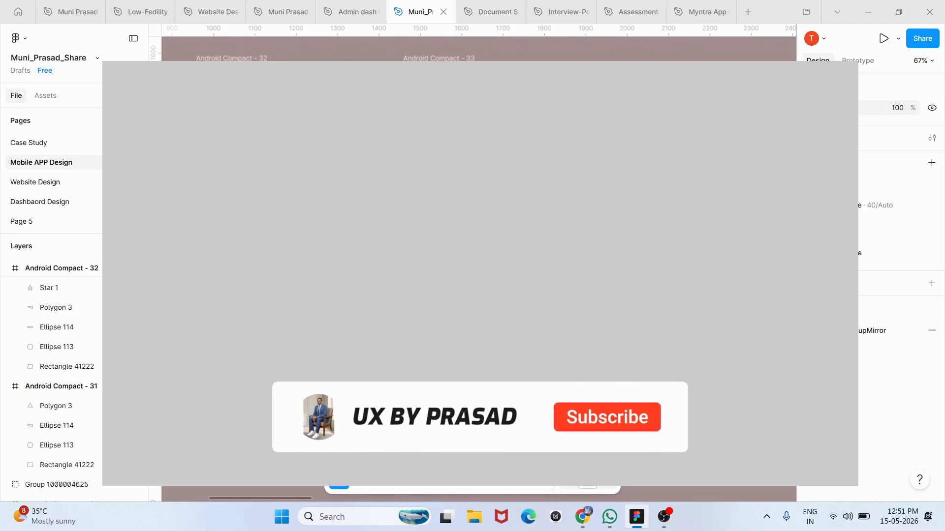
key("ctrl+v")
scroll(479, 269, "down", 1)
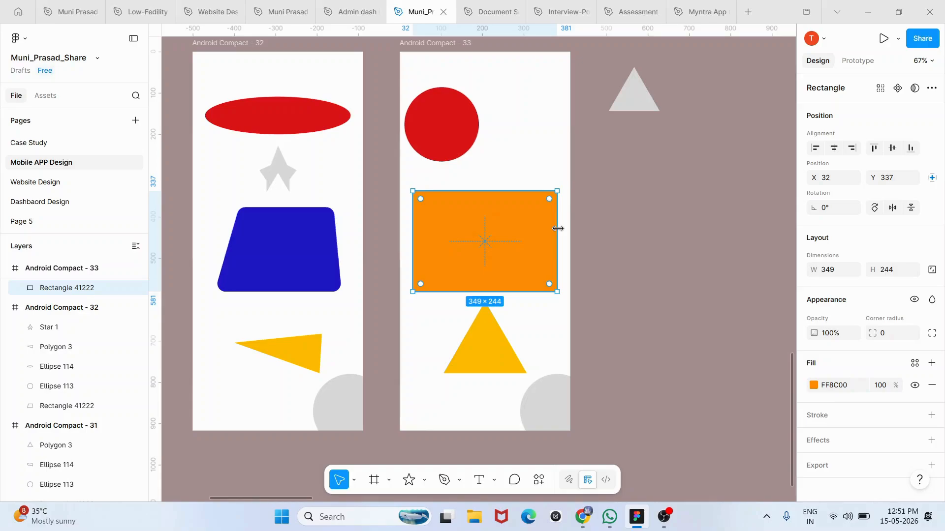
scroll(619, 215, "right", 2)
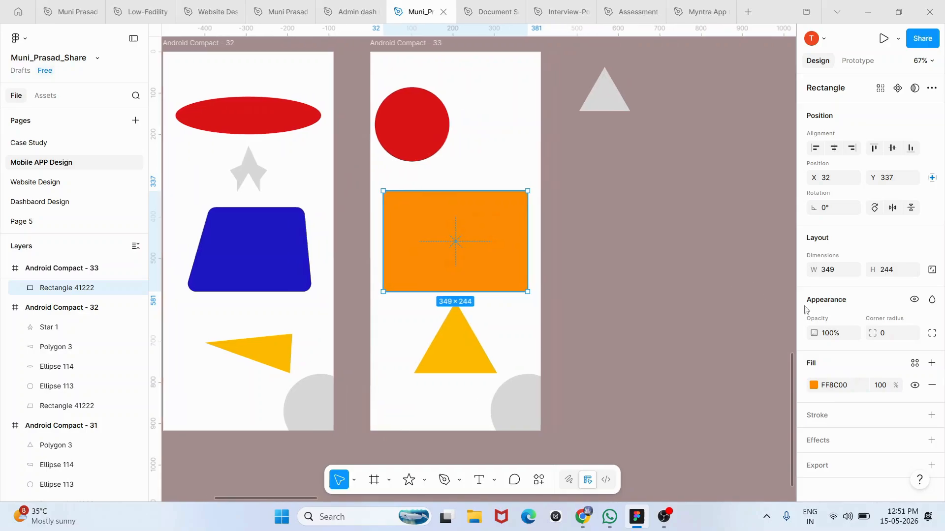
left_click(813, 386)
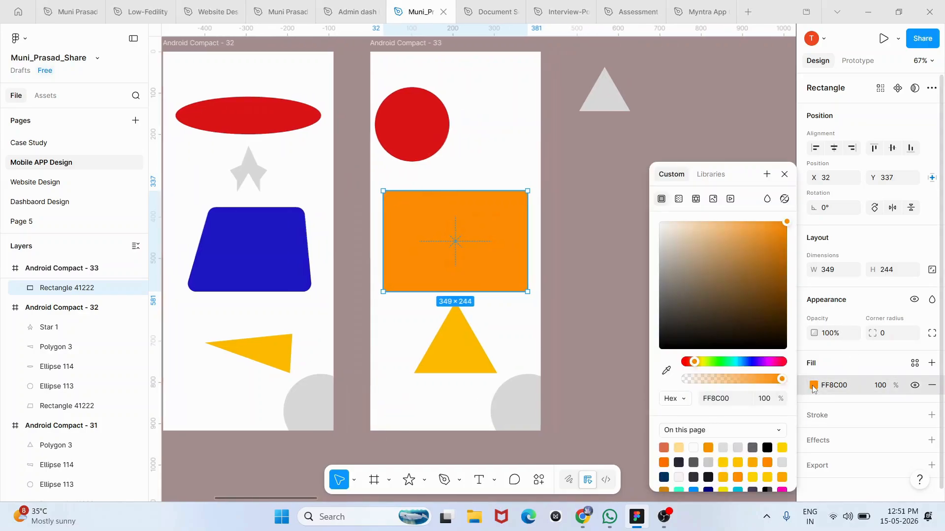
left_click(713, 199)
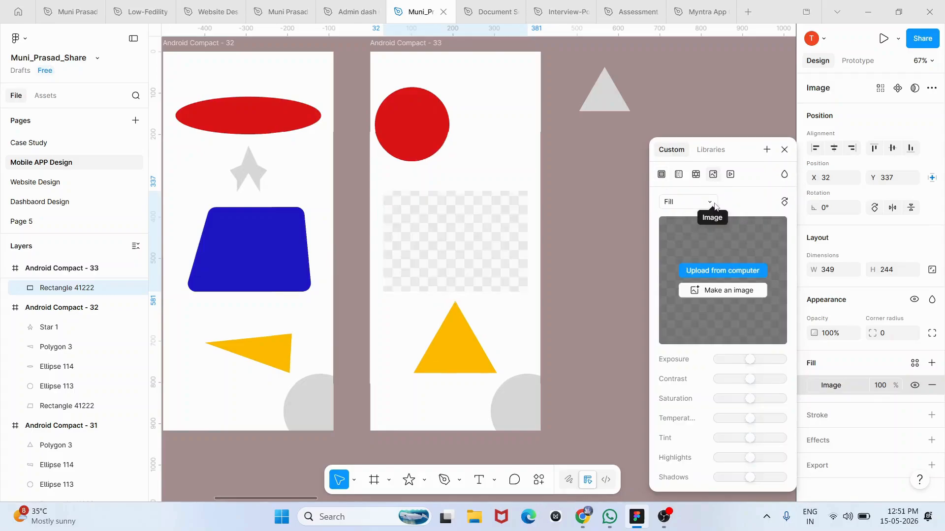
Upload Gemini_Generated_Image_be3ralbe3ralbe3r from the Downloads folder as the rectangle's image fill and deselect it
left_click(723, 272)
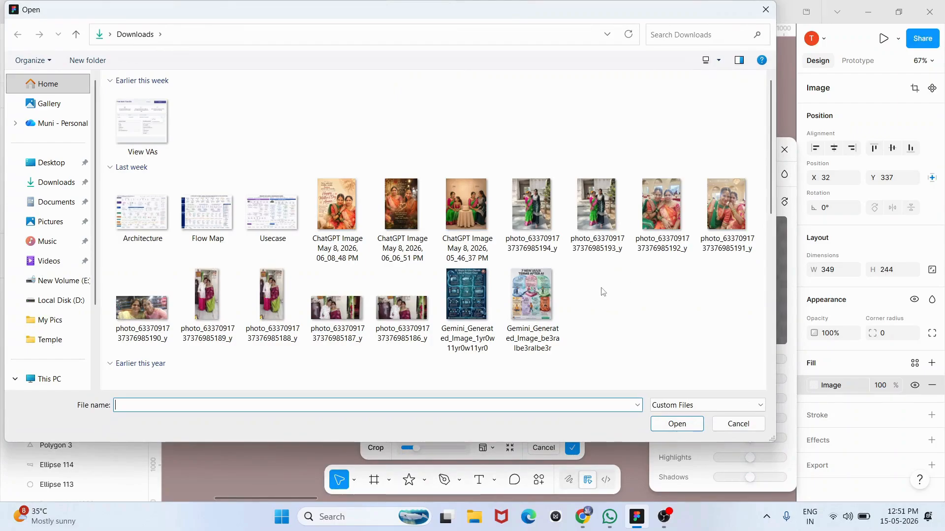
left_click(466, 300)
double_click(525, 305)
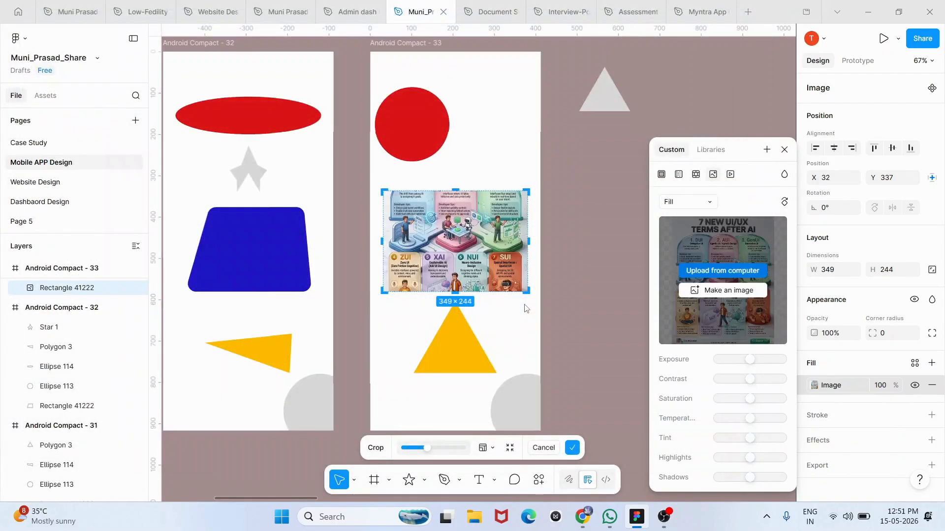
left_click(579, 220)
left_click(579, 220)
scroll(470, 265, "up", 5)
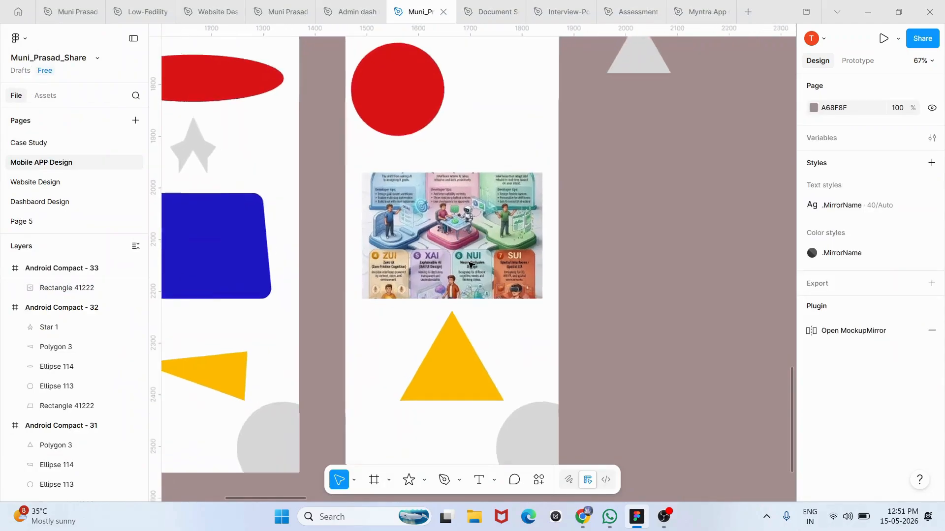
scroll(502, 217, "down", 2)
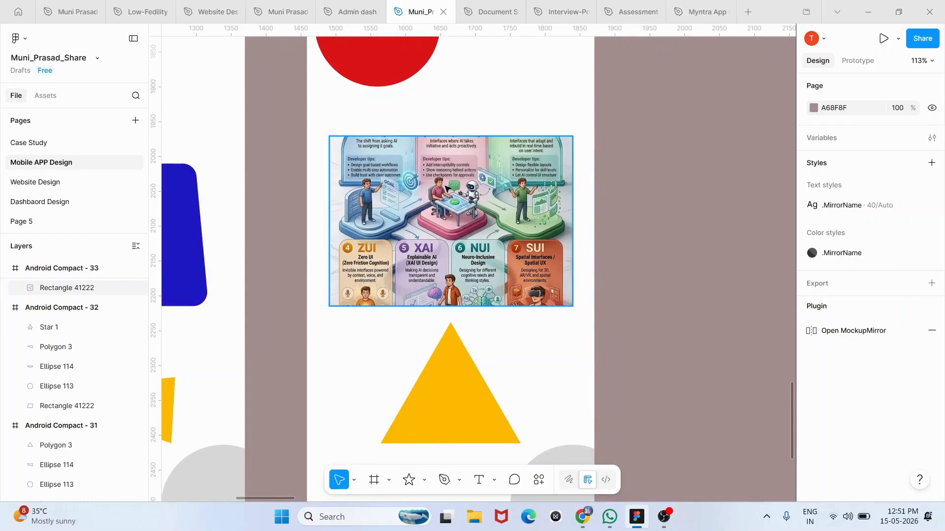
Select the image-filled rectangle in the Android Compact - 33 frame, undo its image fill and deselect it
scroll(447, 189, "down", 4)
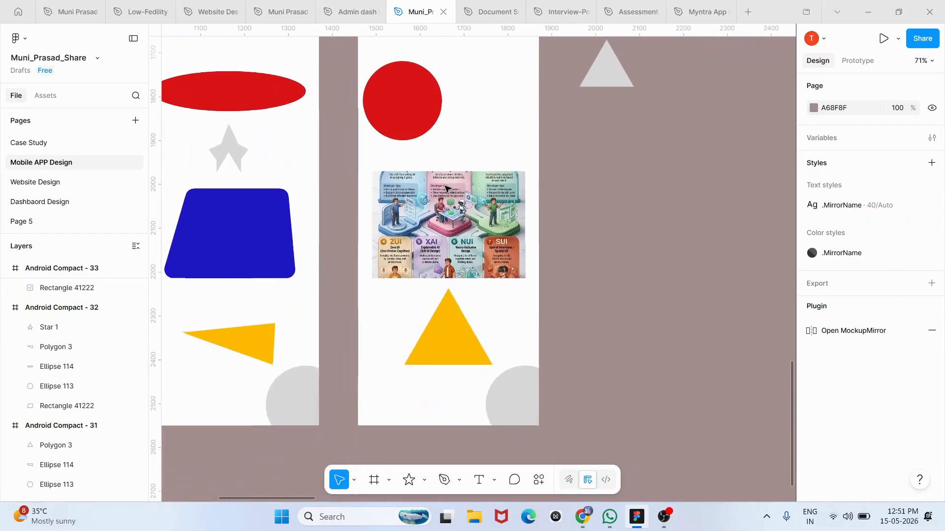
scroll(446, 189, "up", 2)
scroll(447, 188, "right", 2)
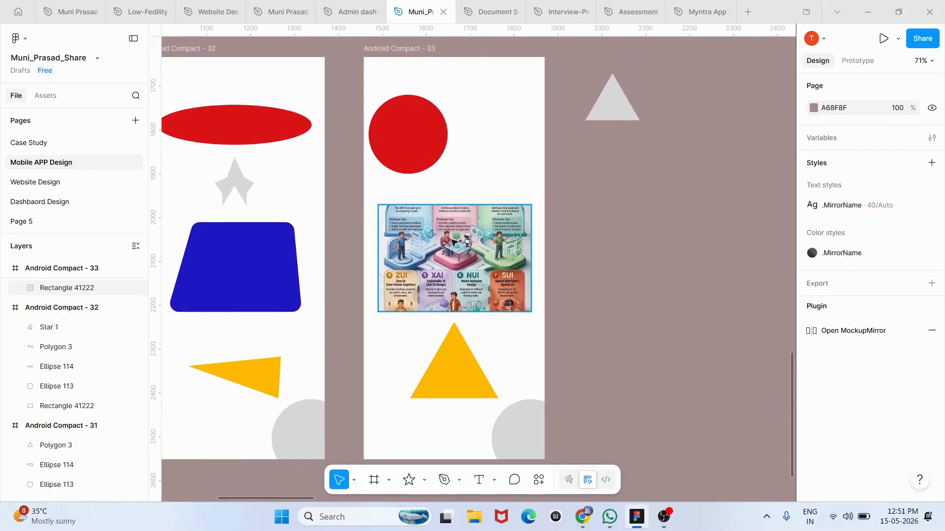
double_click(447, 241)
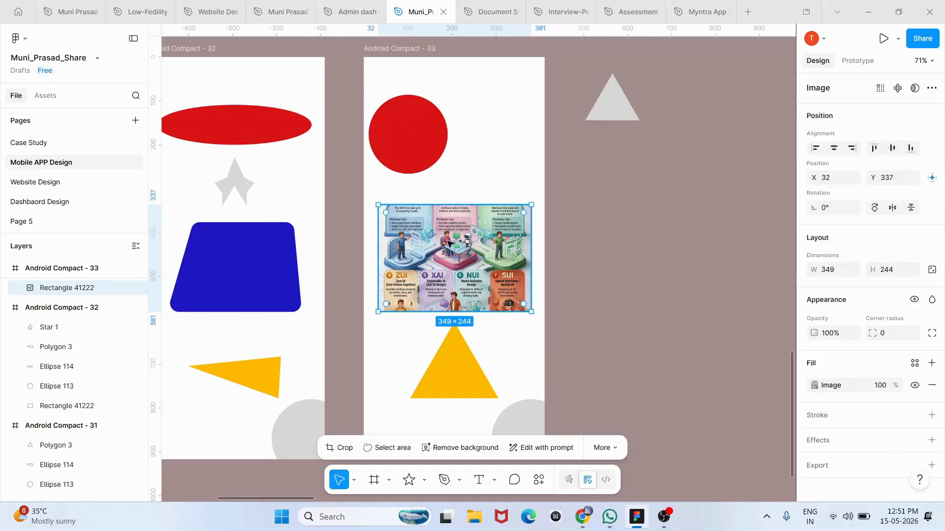
key("ctrl+z")
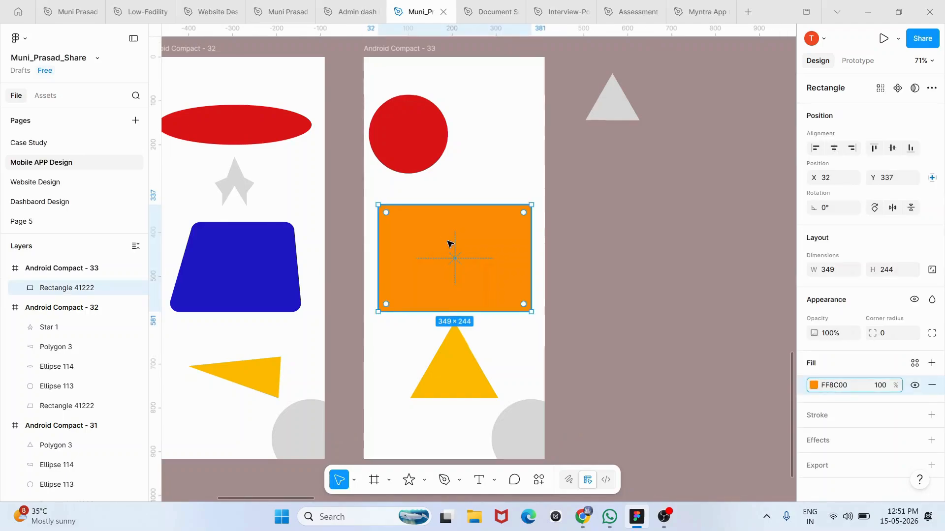
left_click(641, 213)
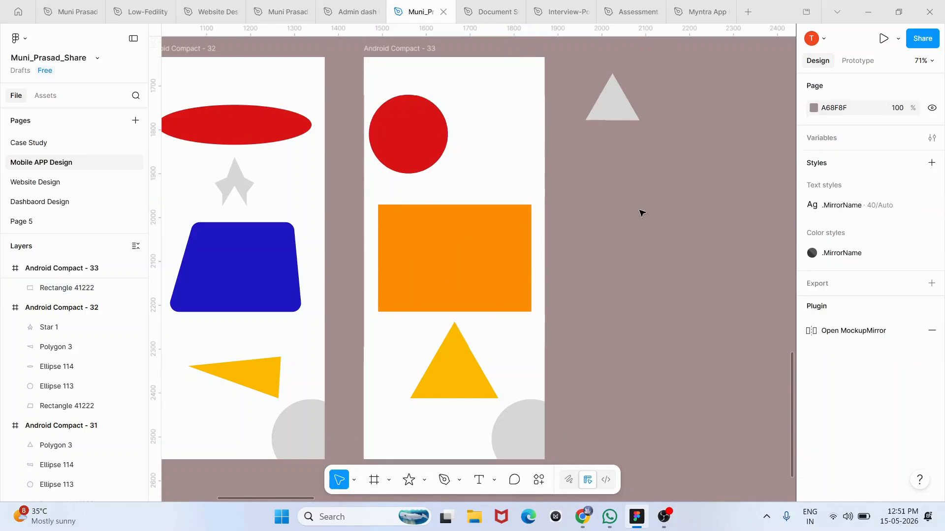
Restore the rectangle's image fill, leave its crop mode without cropping and deselect it
double_click(477, 237)
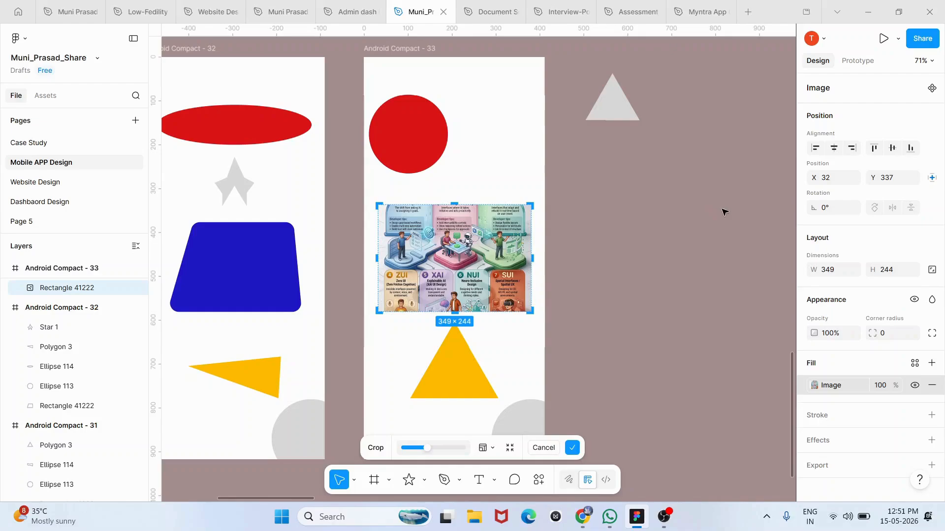
key("Escape")
left_click(610, 215)
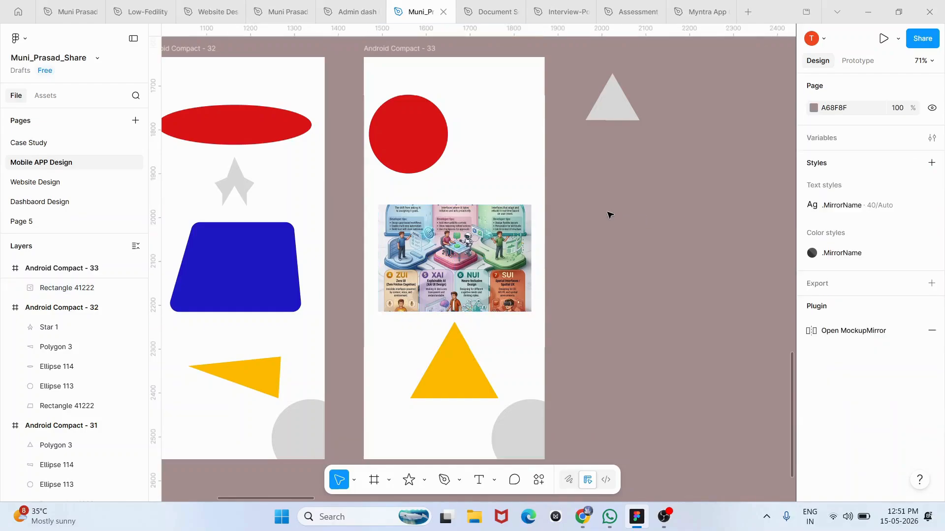
Compare the red, rectangular and triangular shapes across the three Android Compact frames, checking the circle in frame 33 and the triangle in frame 31
scroll(610, 215, "down", 1)
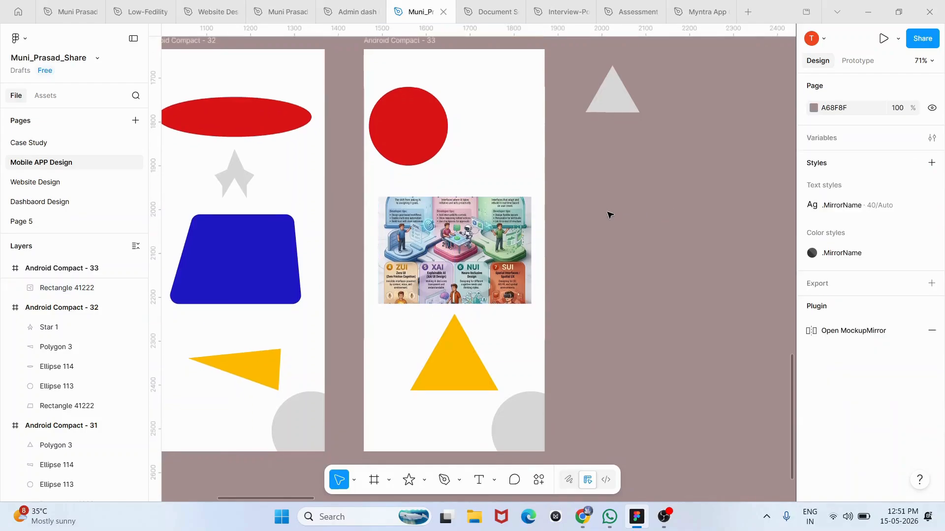
left_click(433, 132)
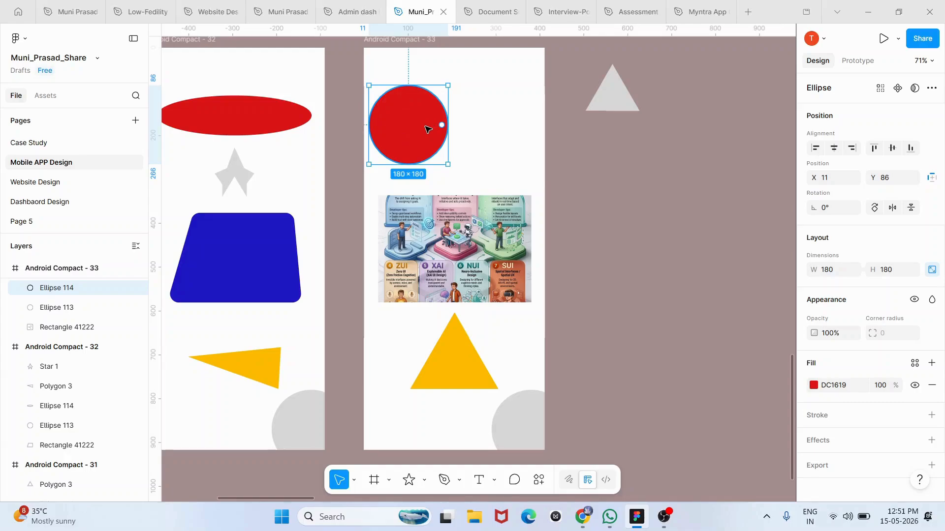
scroll(426, 129, "left", 5)
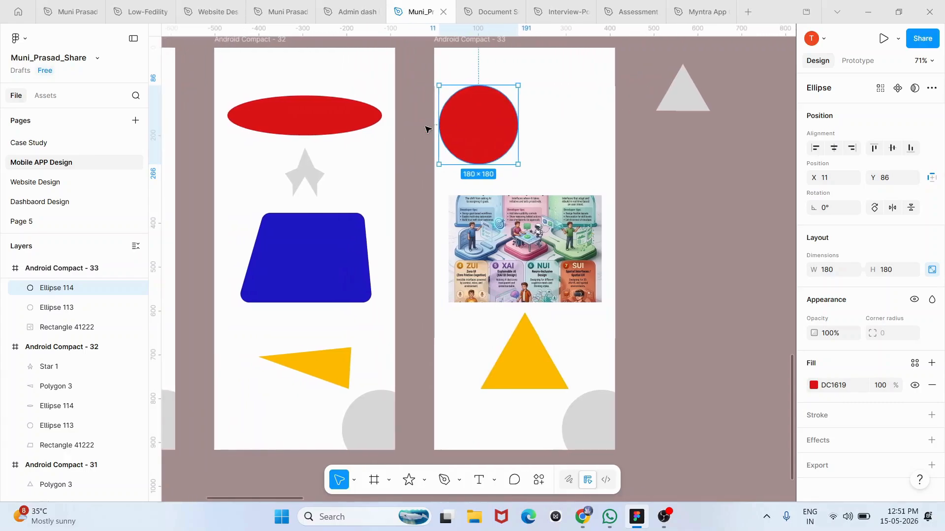
scroll(427, 129, "left", 1)
scroll(427, 130, "down", 2)
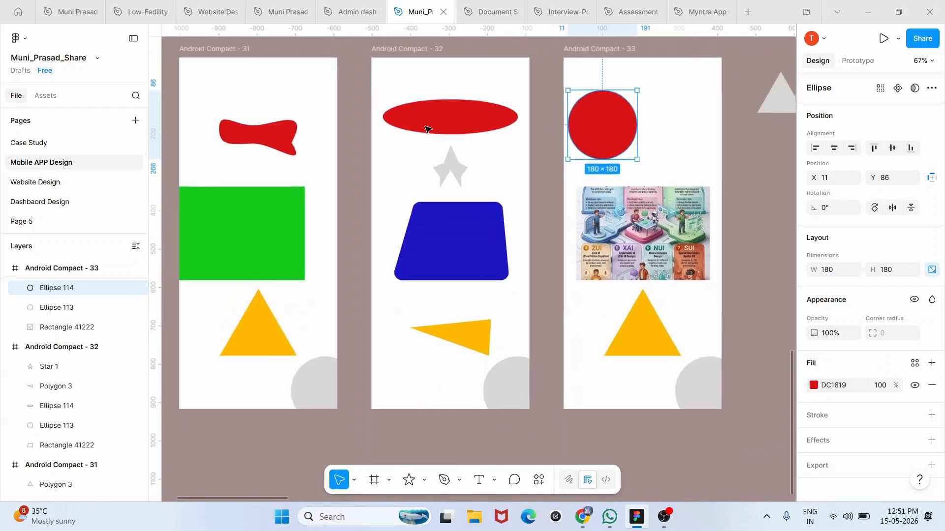
scroll(427, 129, "left", 1)
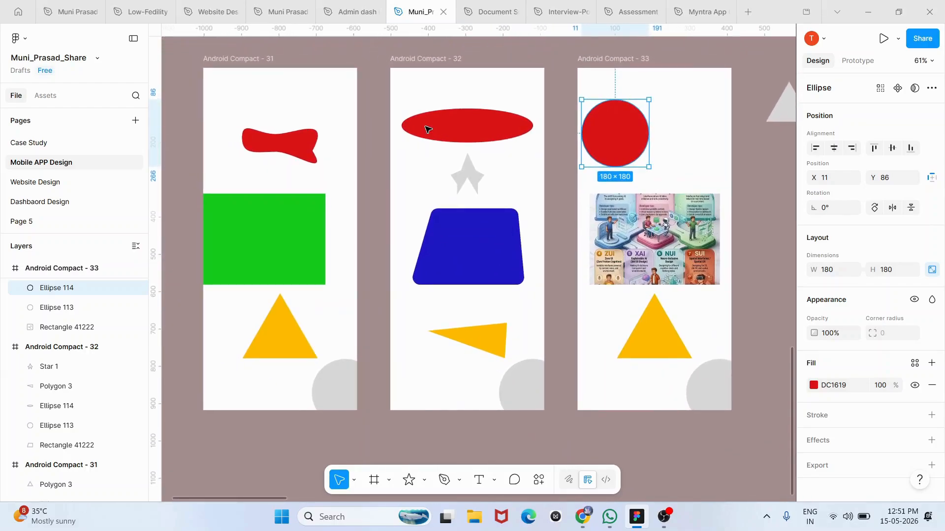
scroll(426, 129, "left", 1)
scroll(427, 129, "up", 1)
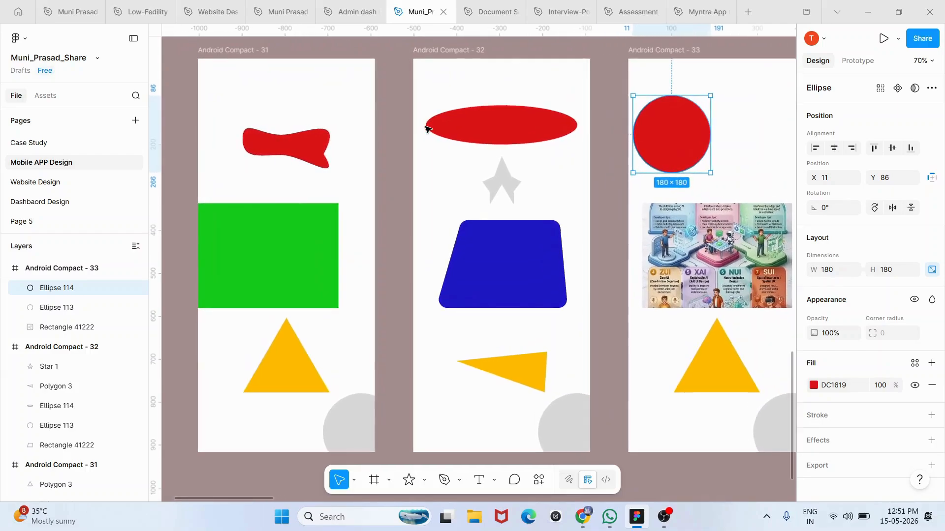
scroll(426, 129, "right", 1)
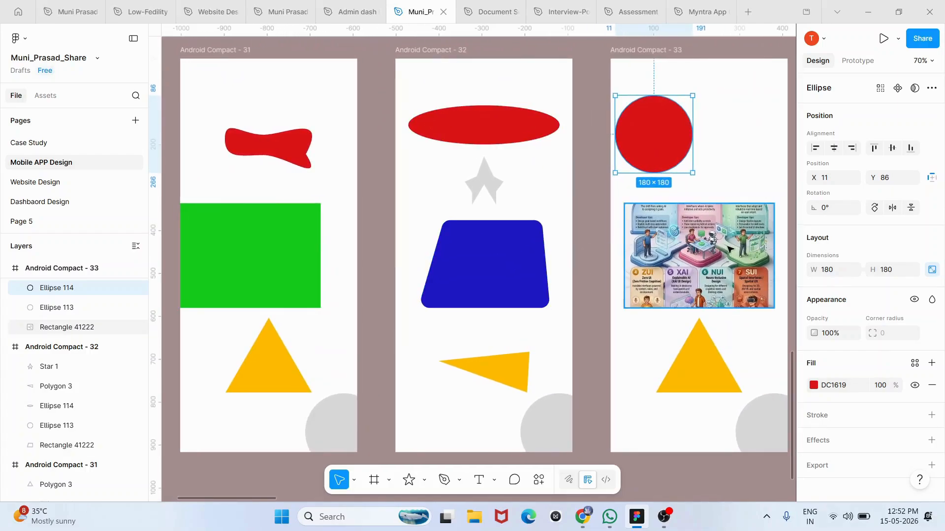
scroll(730, 250, "down", 1)
left_click(293, 350)
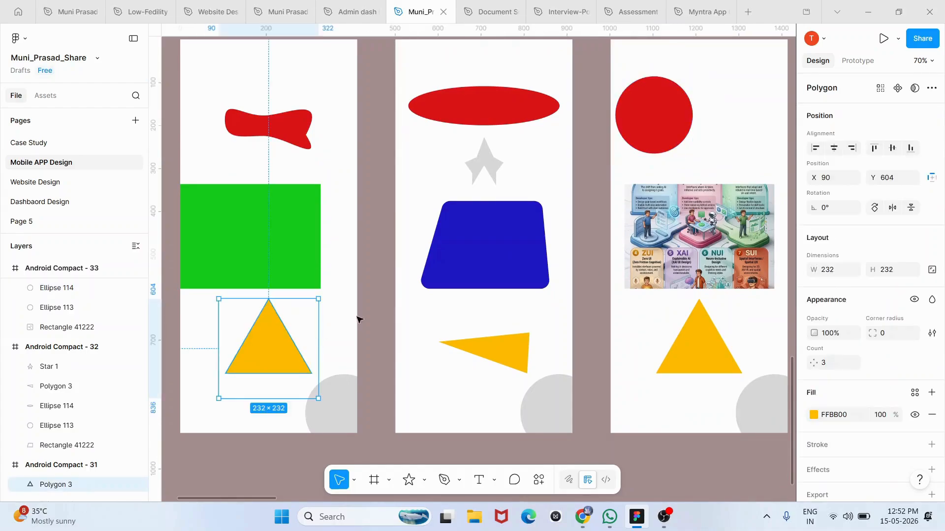
left_click(374, 302)
scroll(374, 301, "down", 2)
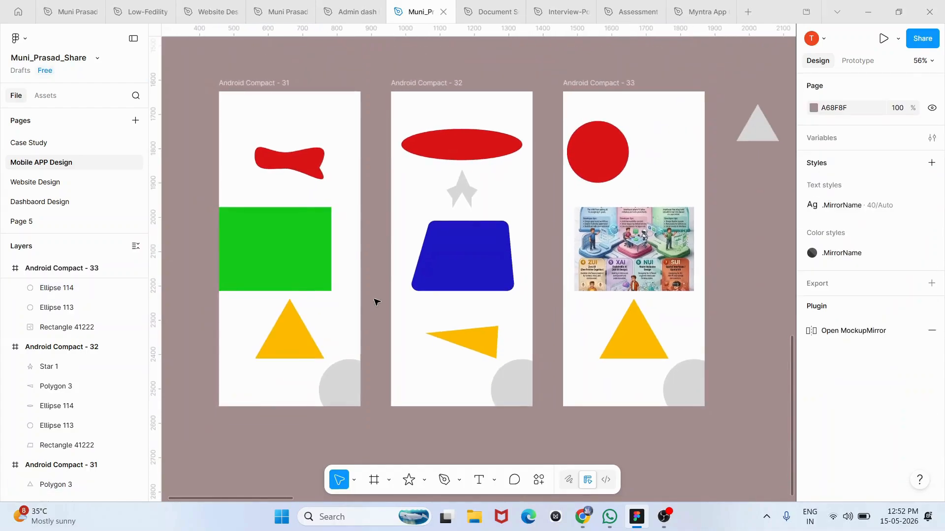
scroll(377, 303, "right", 1)
scroll(412, 157, "down", 1)
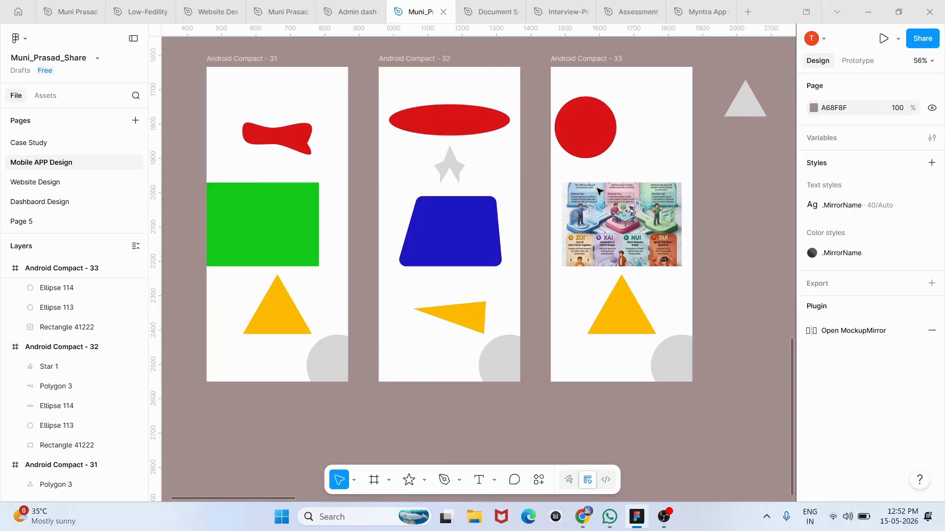
scroll(598, 189, "up", 1)
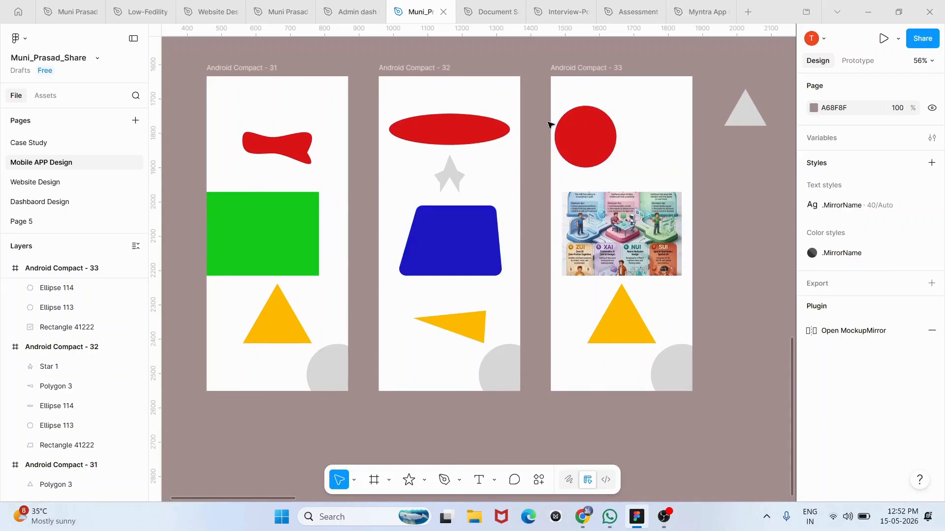
scroll(549, 124, "right", 1)
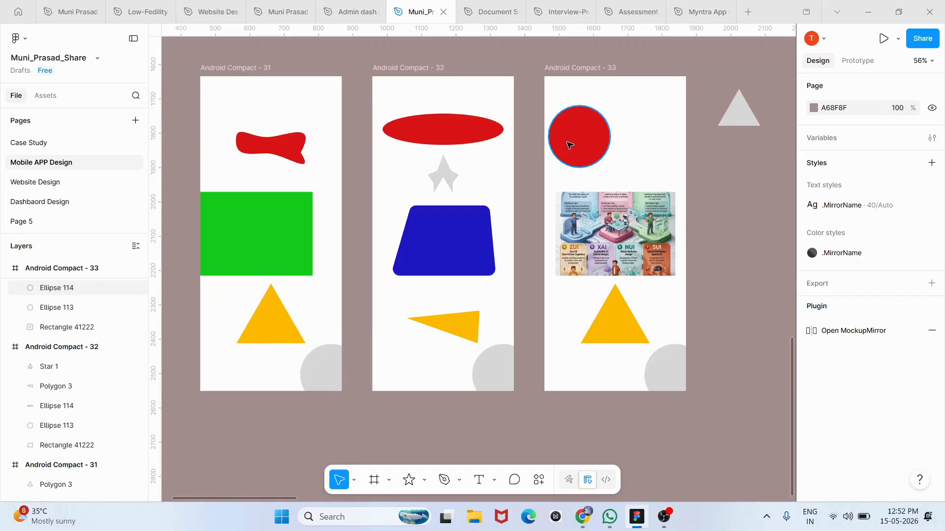
Move the red circle in the Android Compact - 33 frame to about X 111, Y 73, above the image-filled rectangle
left_click(569, 144)
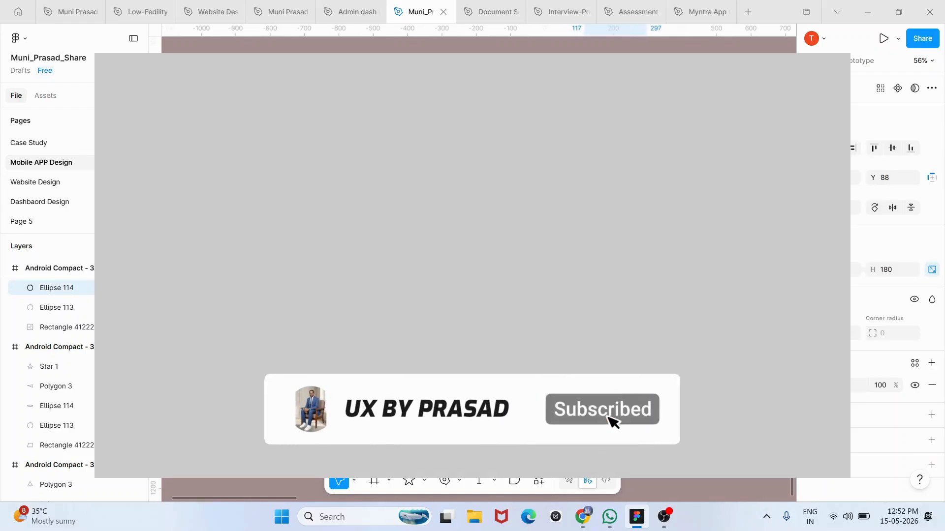
left_click_drag(607, 146, 603, 140)
scroll(604, 141, "up", 1)
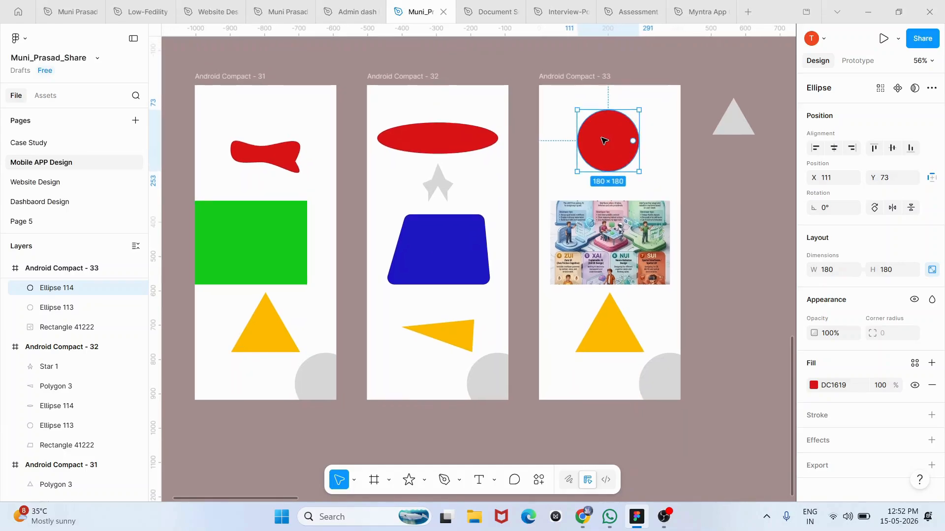